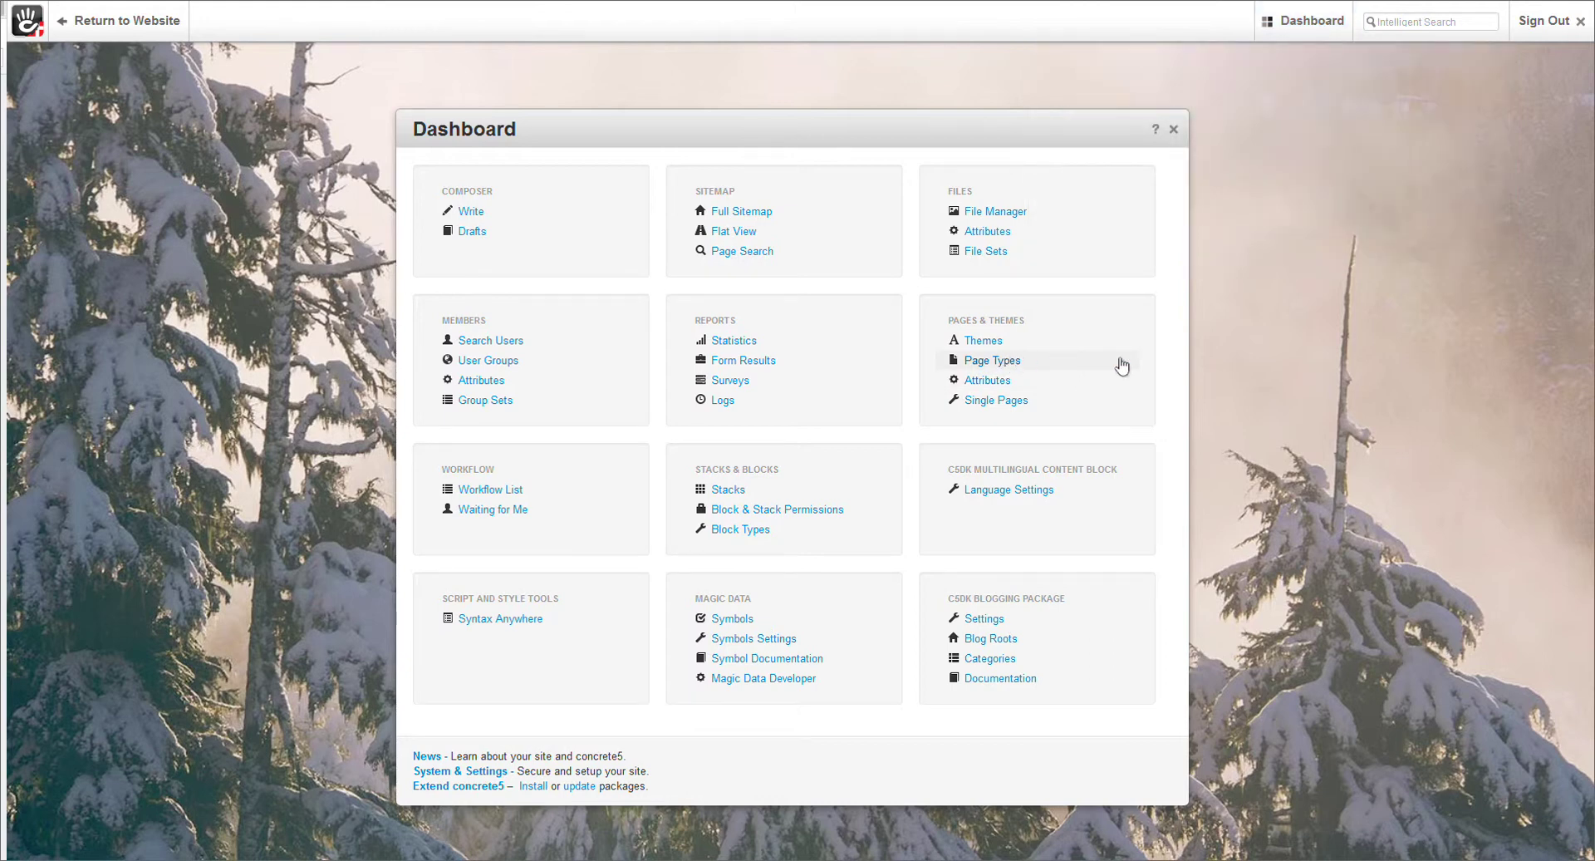
Look up the Blog Entry and Right Sidebar page types and open the page defaults for Blog Entry
click(996, 367)
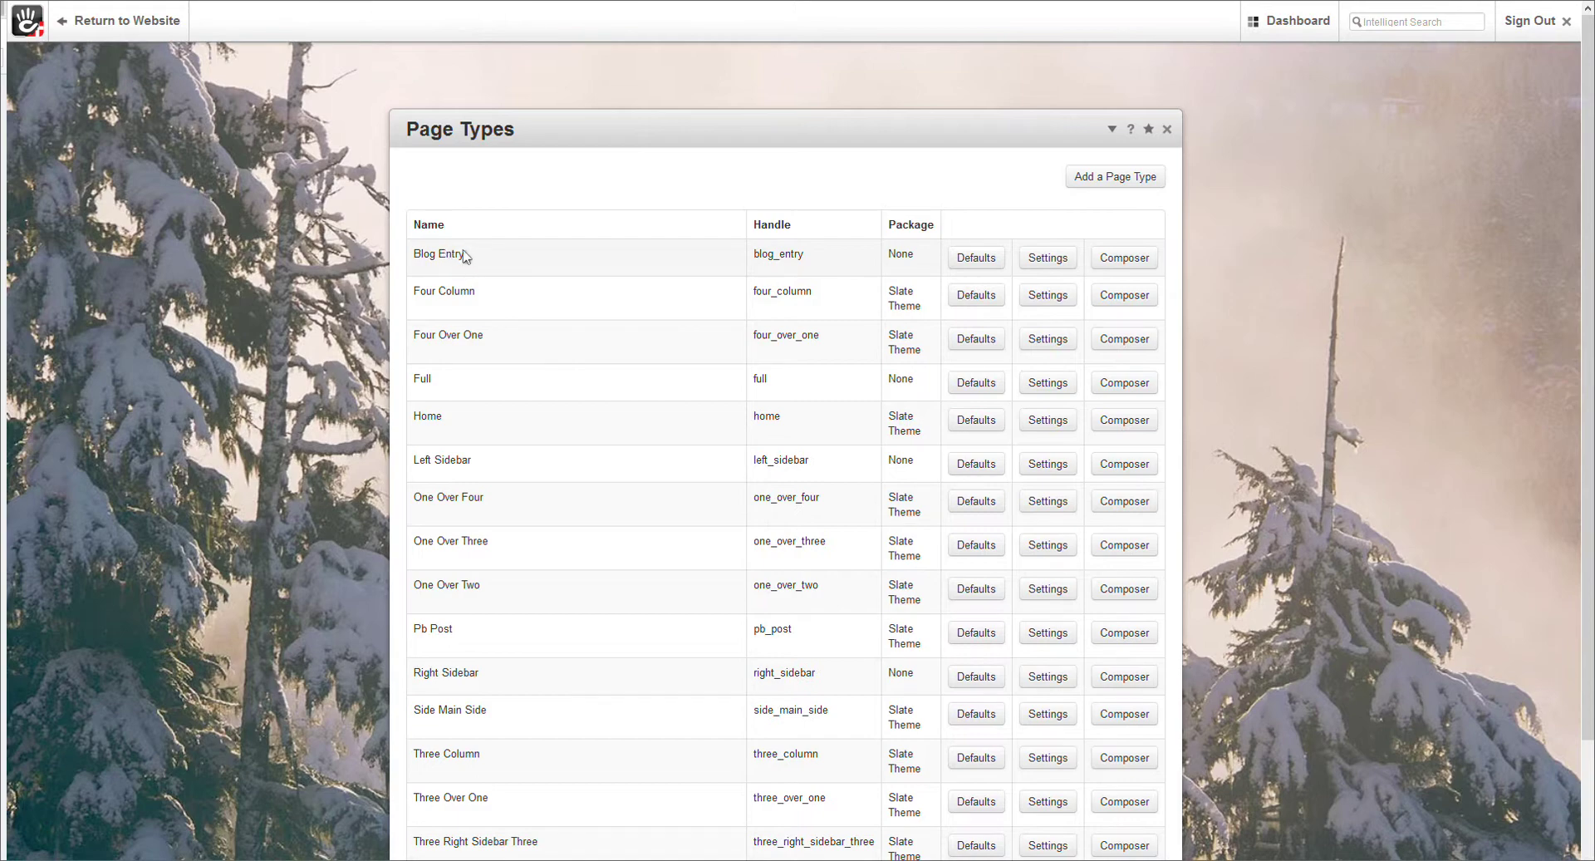
drag(464, 252, 414, 253)
drag(502, 676, 416, 677)
click(517, 669)
click(980, 263)
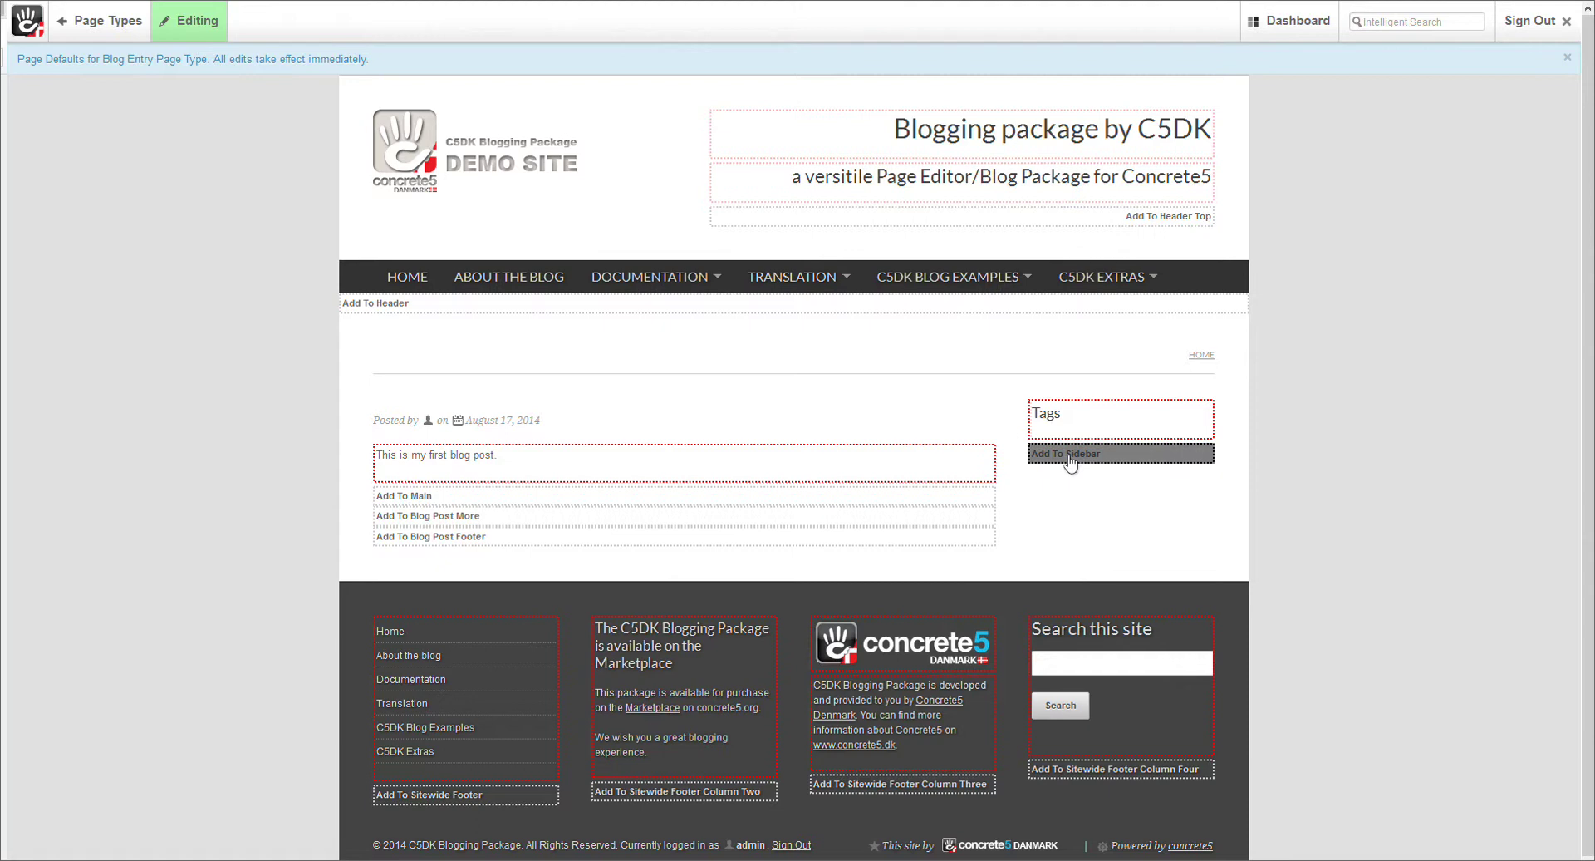
Exit edit mode on the Blog Entry defaults page and return to the page types list
click(196, 21)
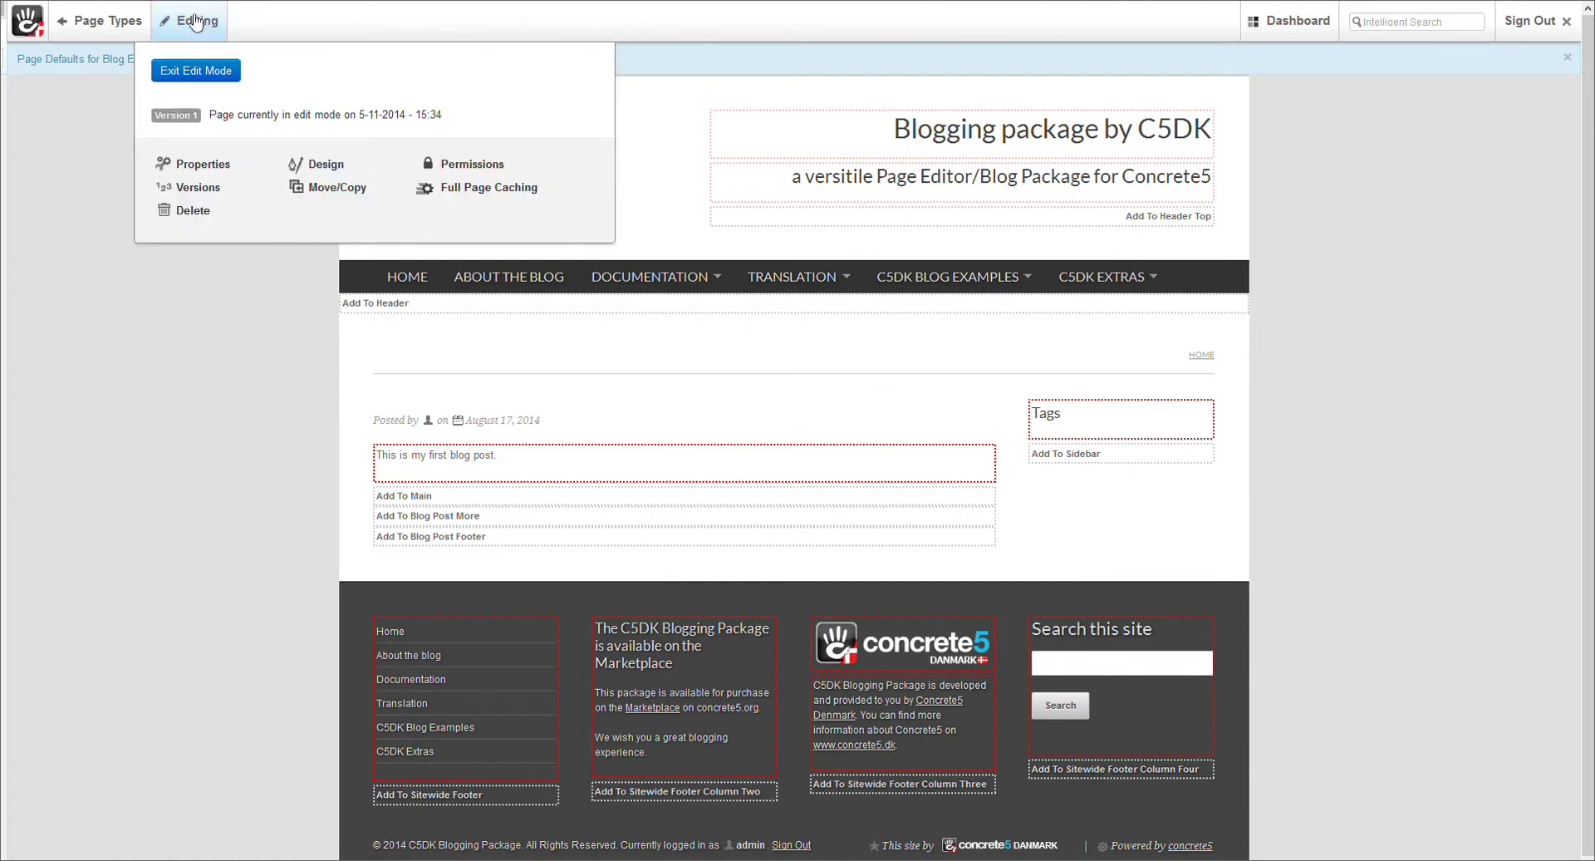
click(193, 70)
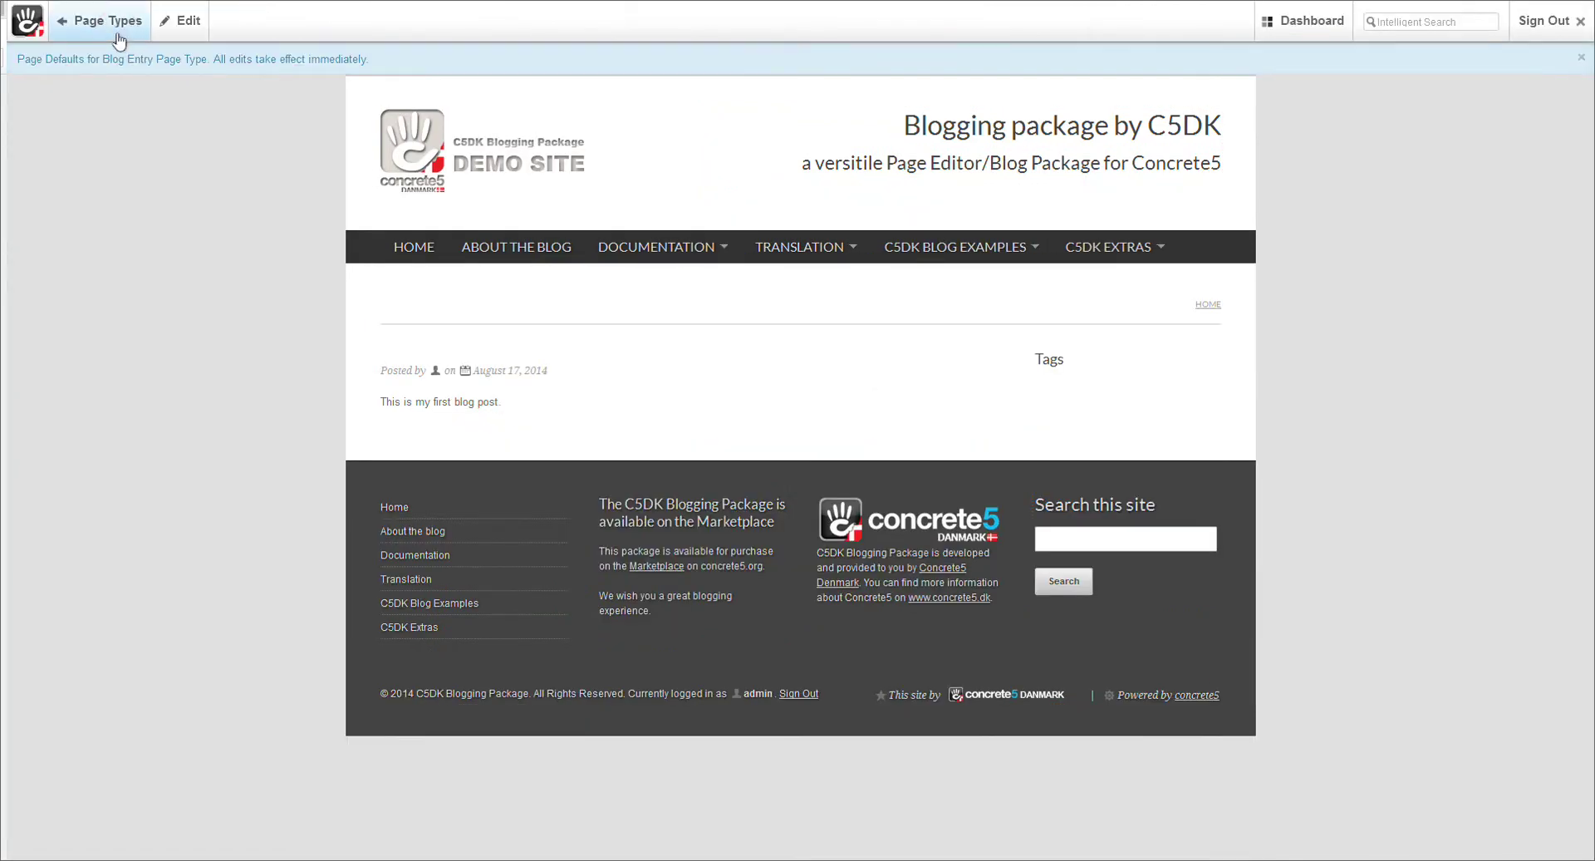
click(119, 41)
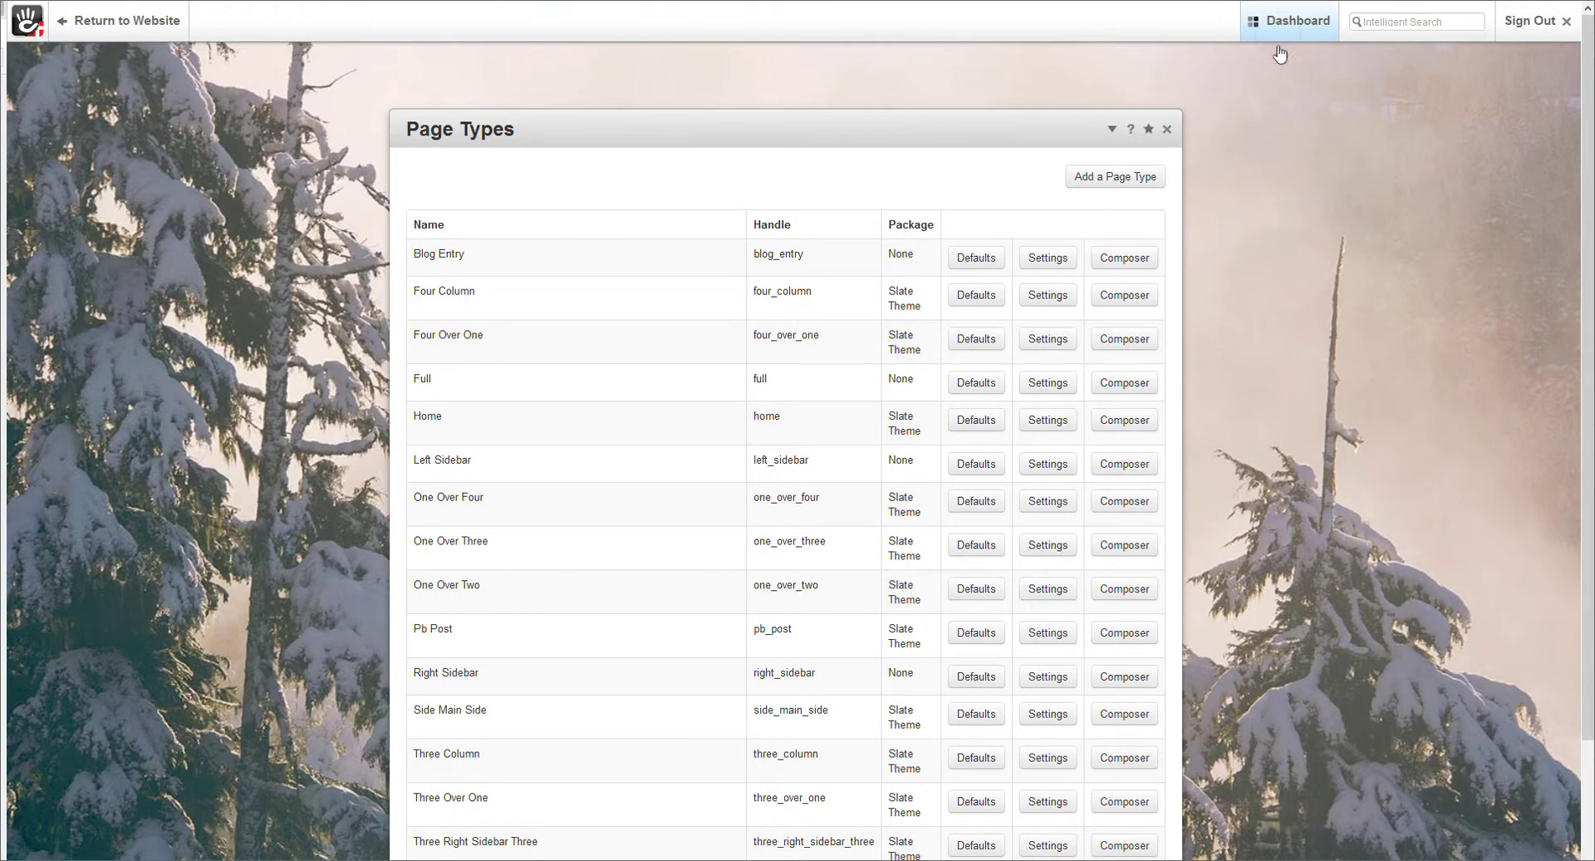
Go to the site's stacks and add a new stack named "C5DK Blog Entry Post More"
click(1289, 20)
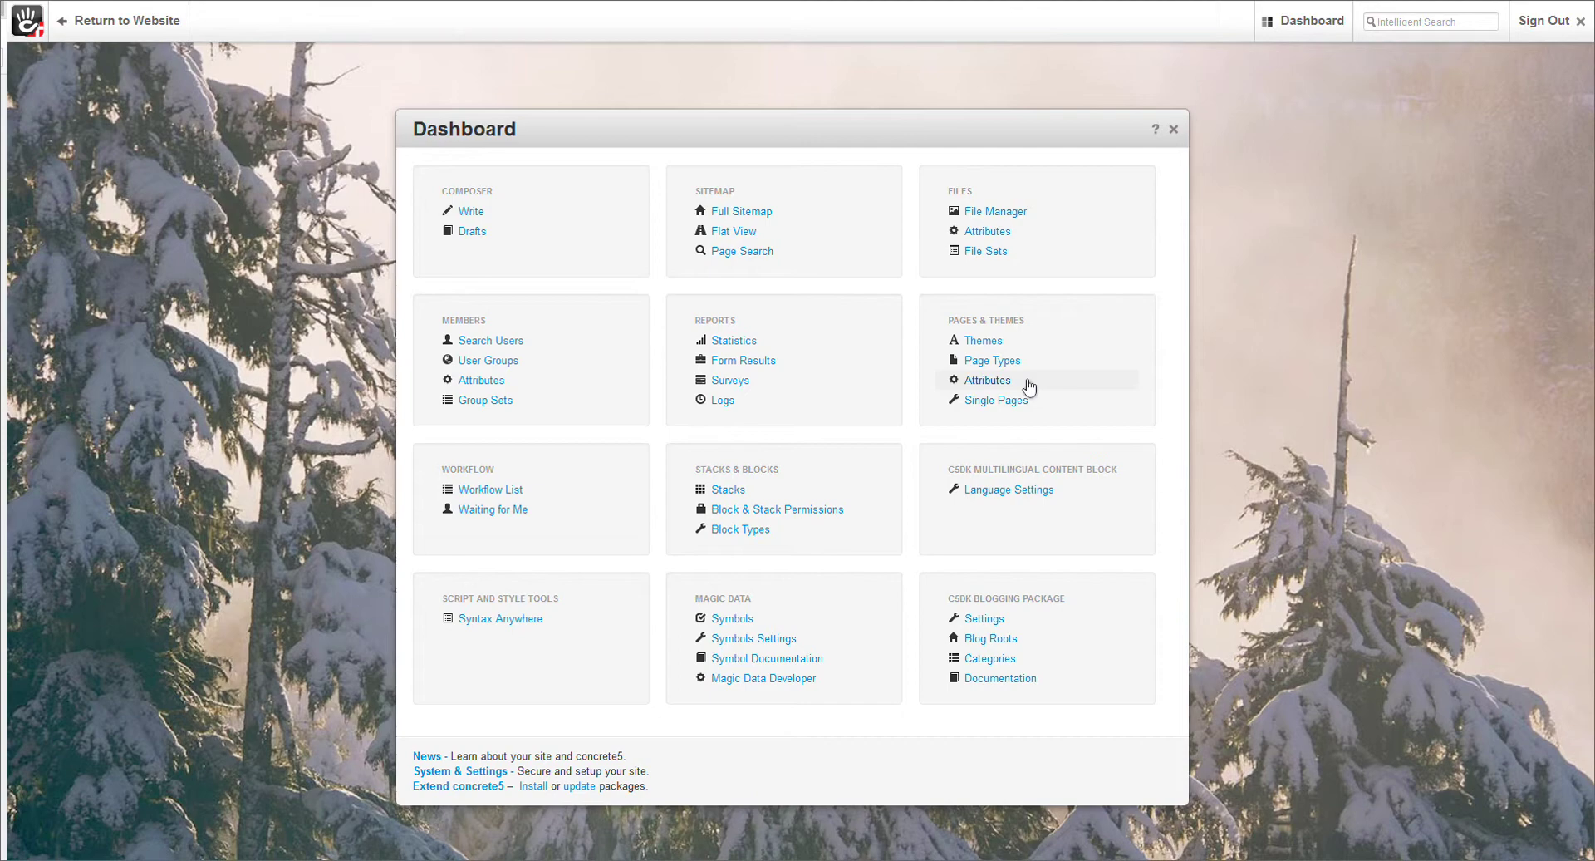
click(728, 492)
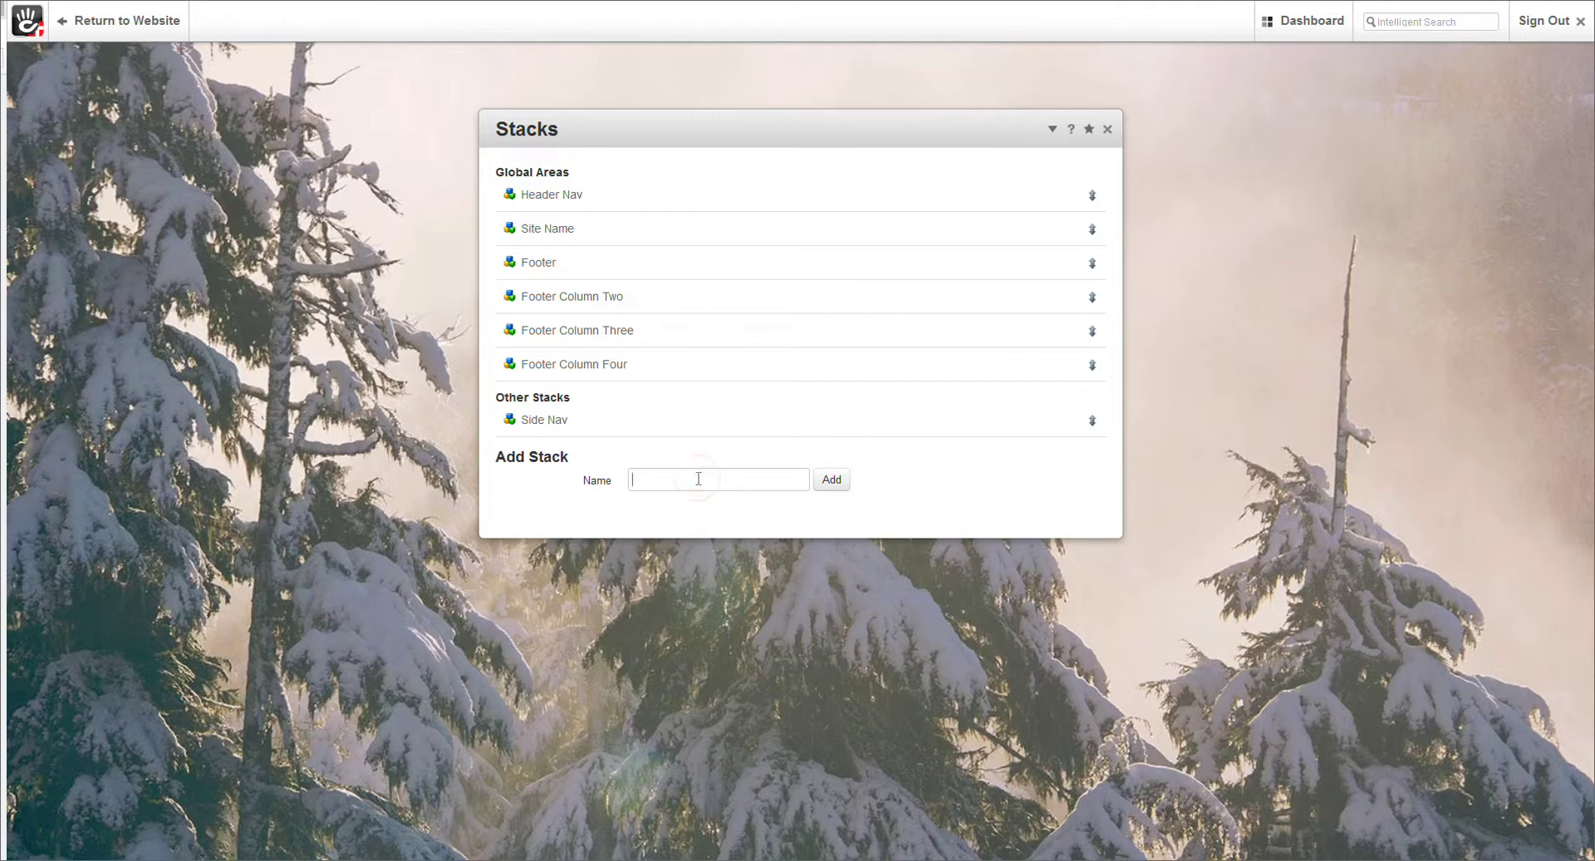
click(698, 479)
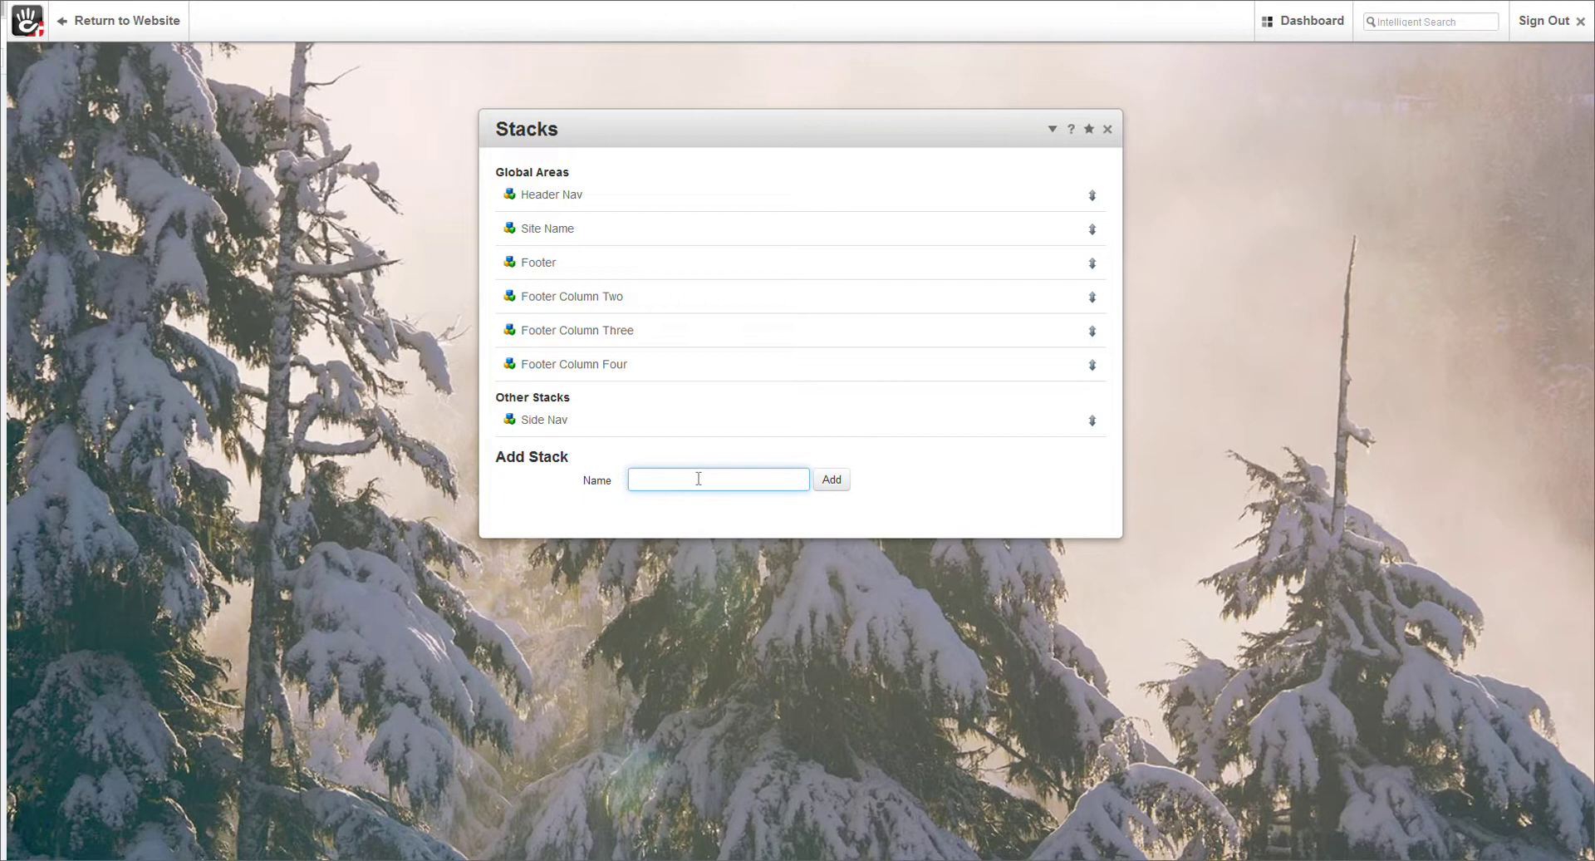
text(C5DK)
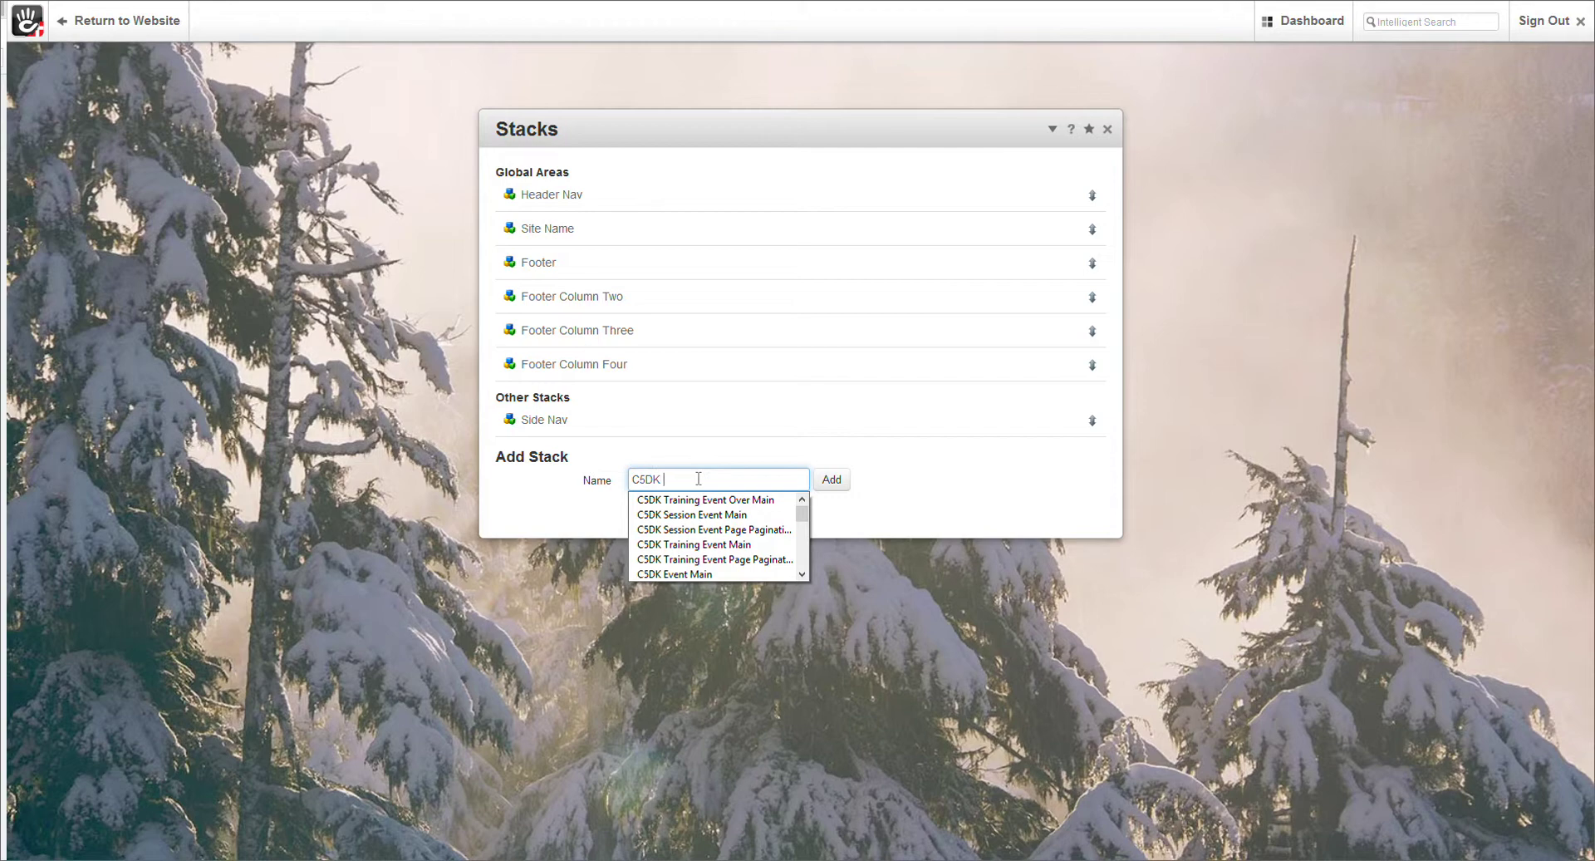
text( B)
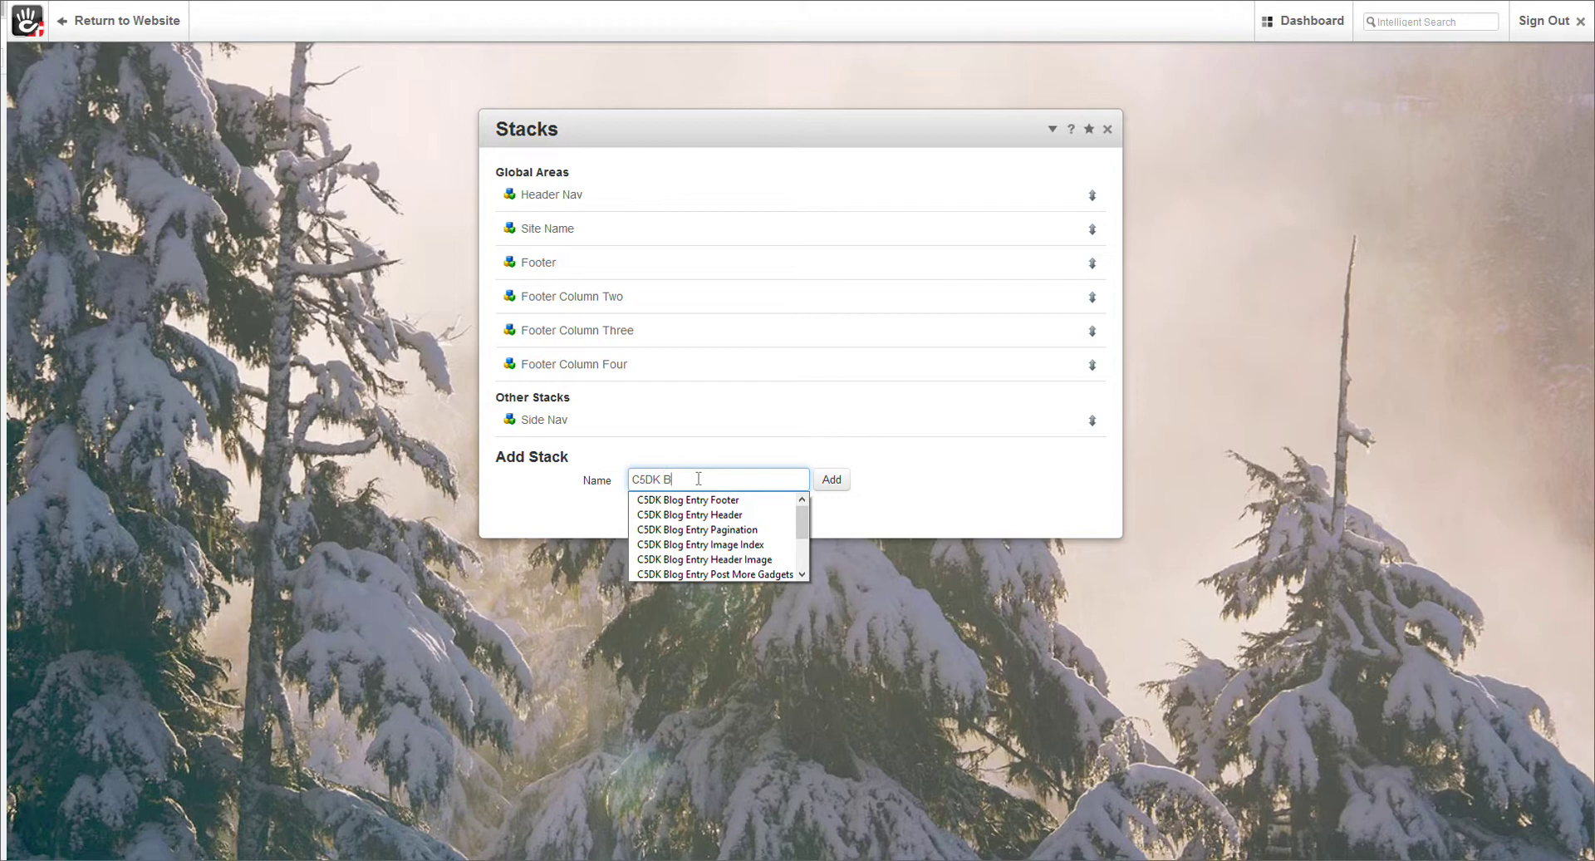
text(log Entry Pos)
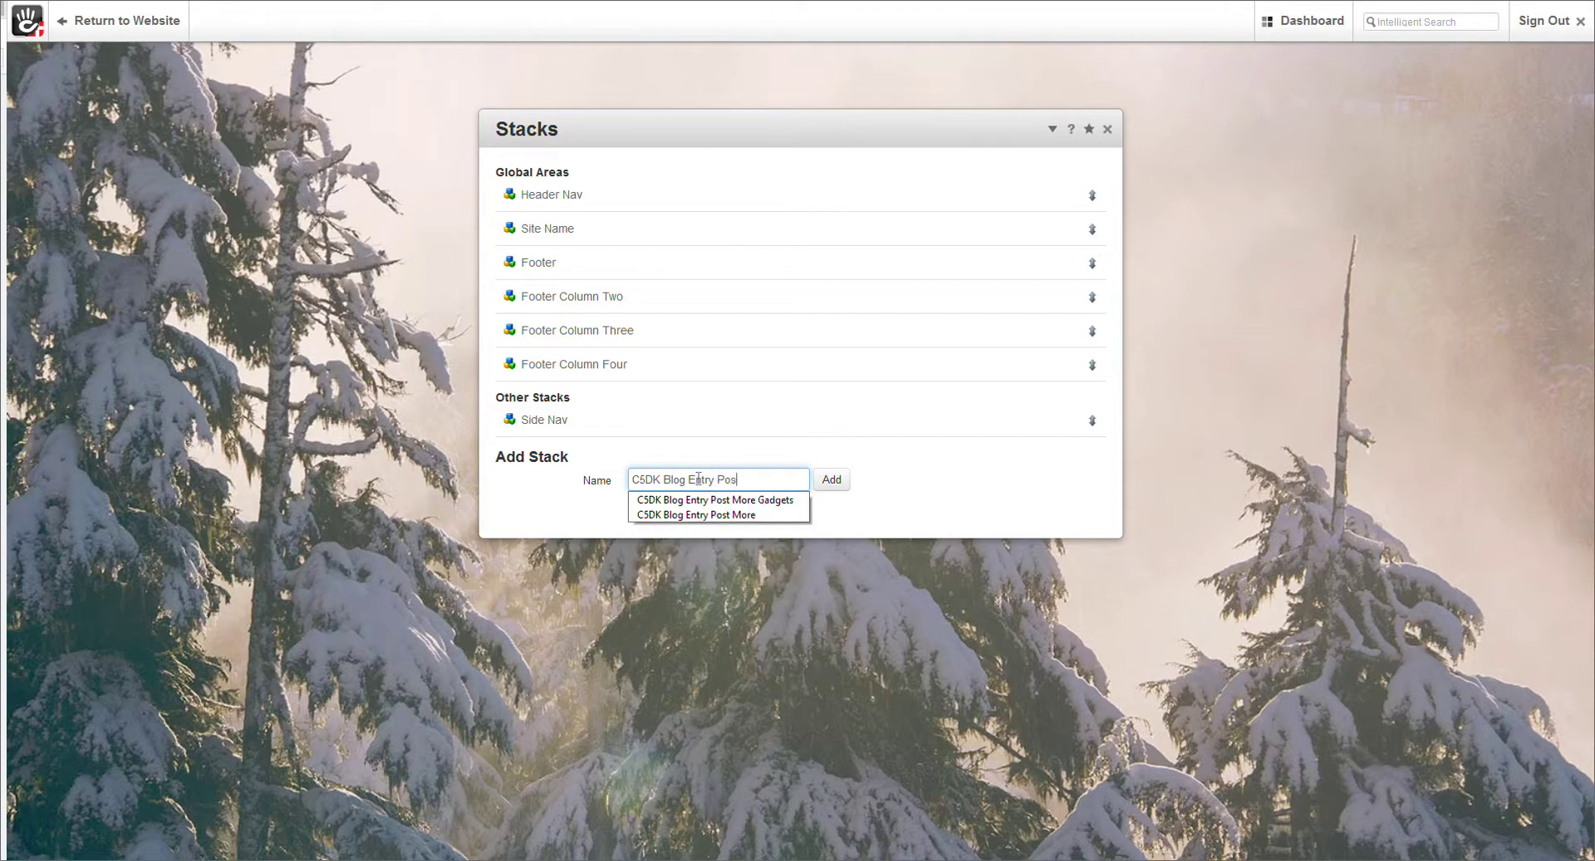
text(t More)
key(Down)
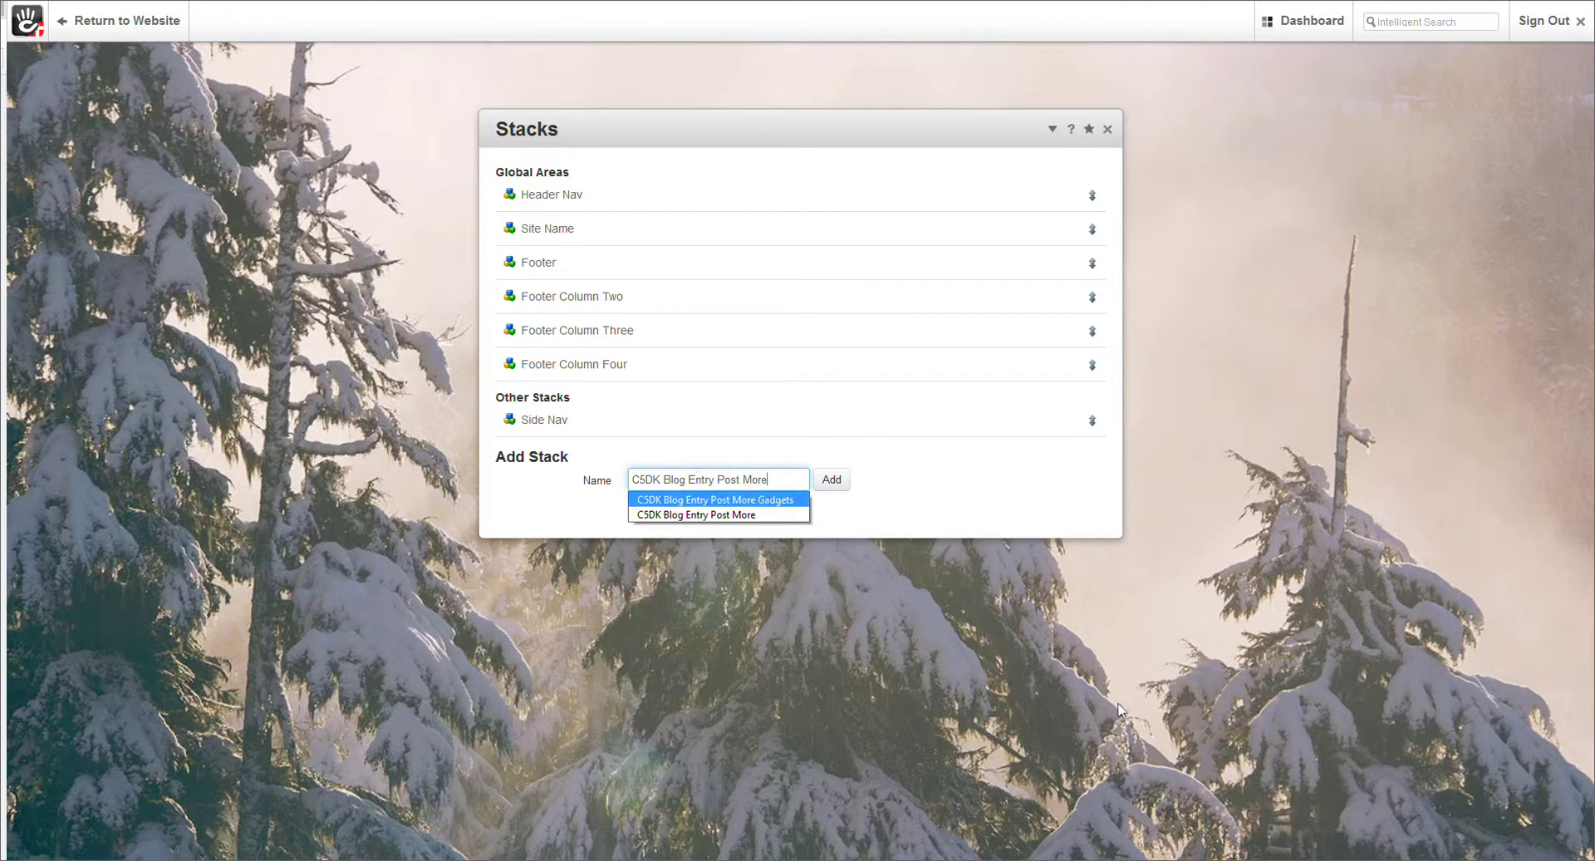
click(837, 489)
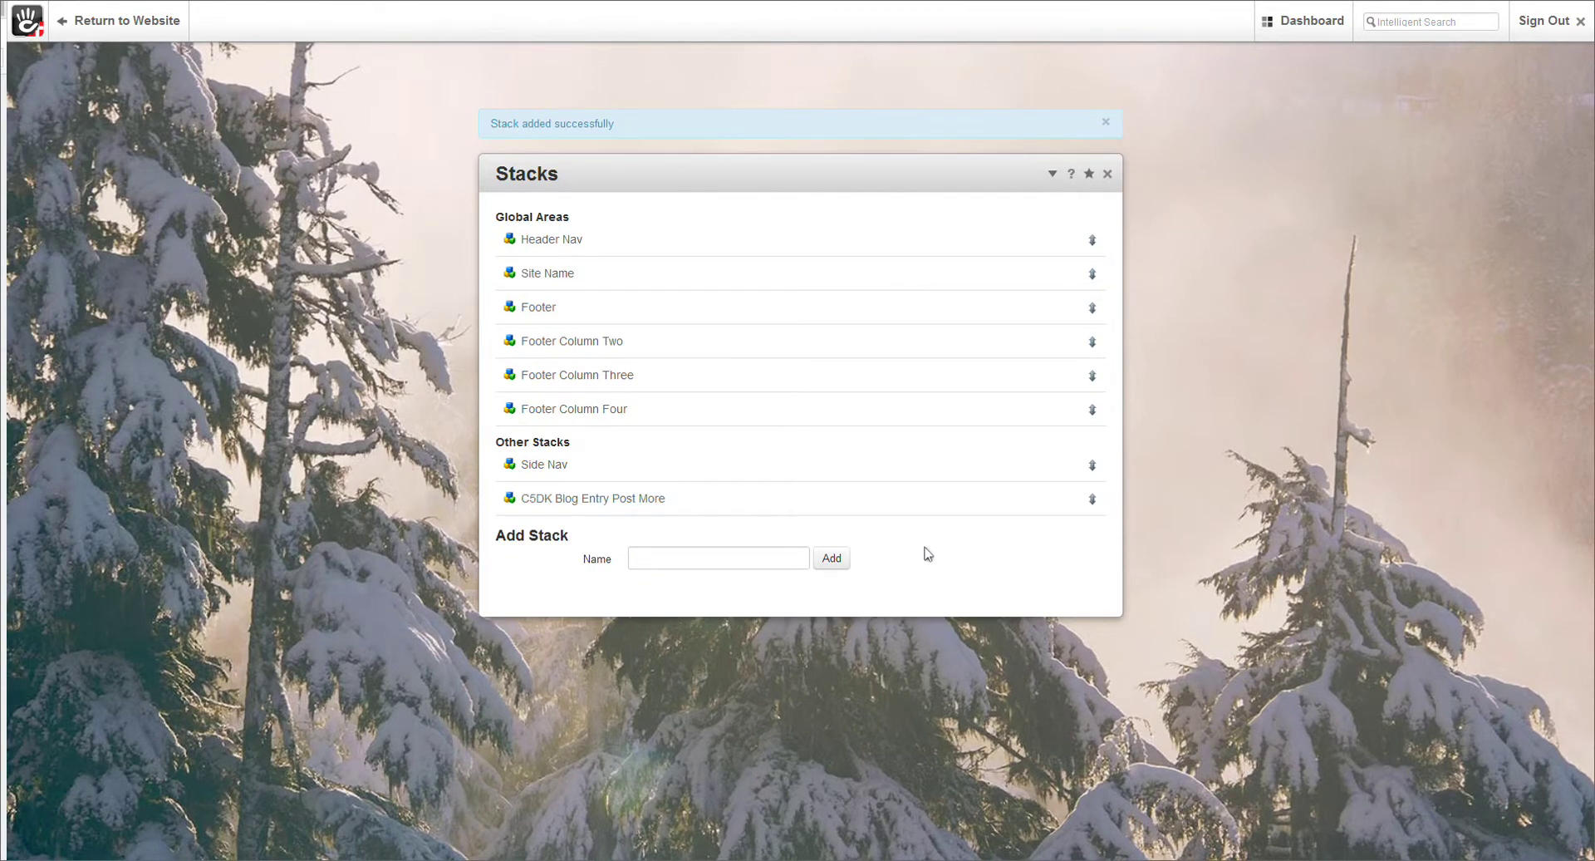
Add another stack named "C5DK Blog Entry Footer"
click(744, 558)
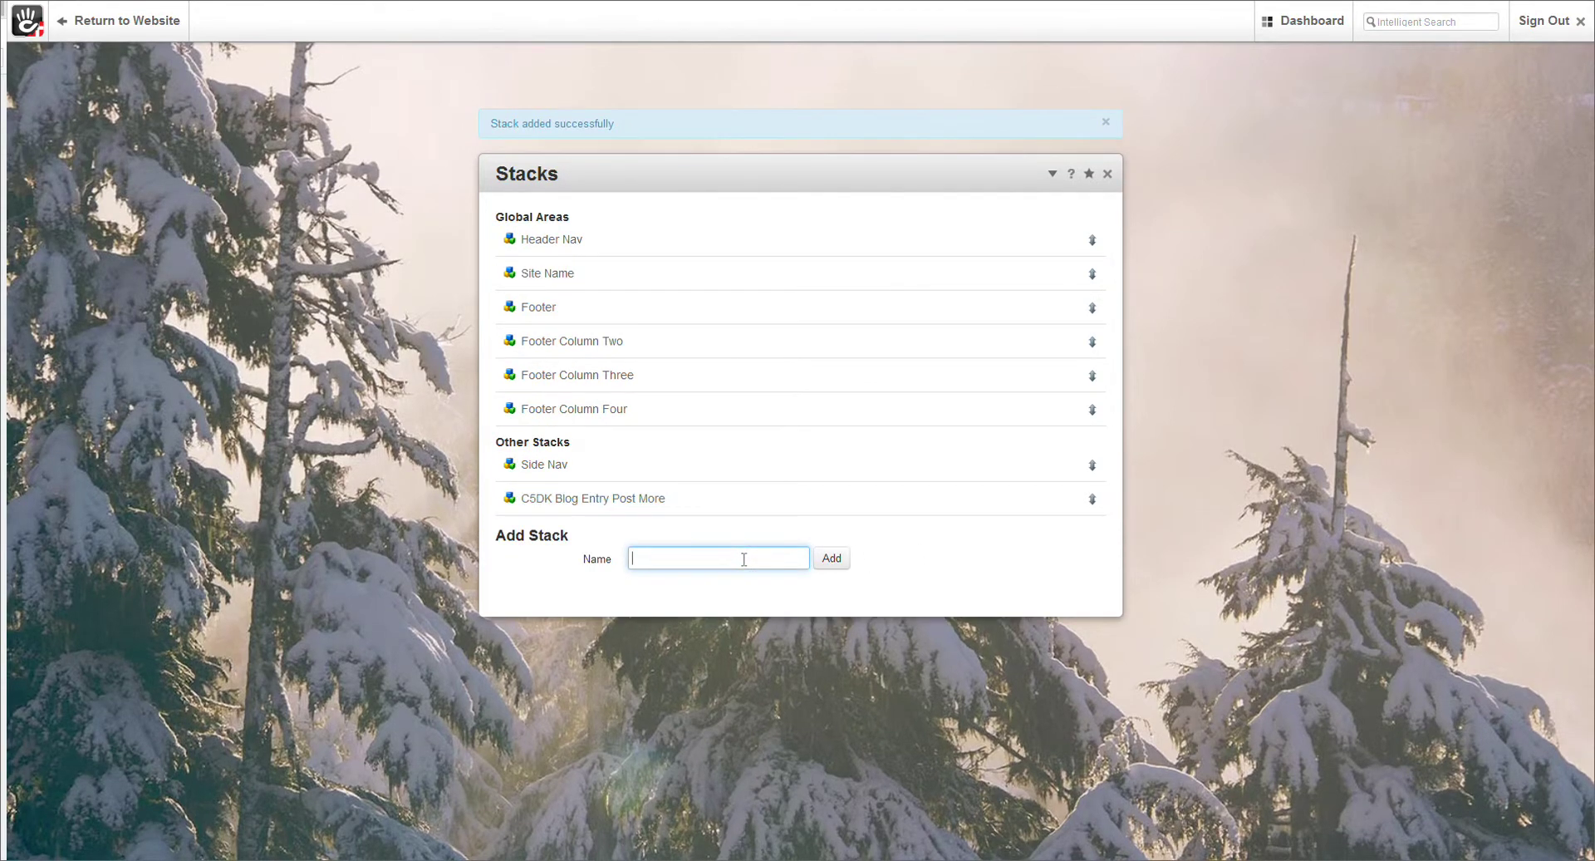
text(C)
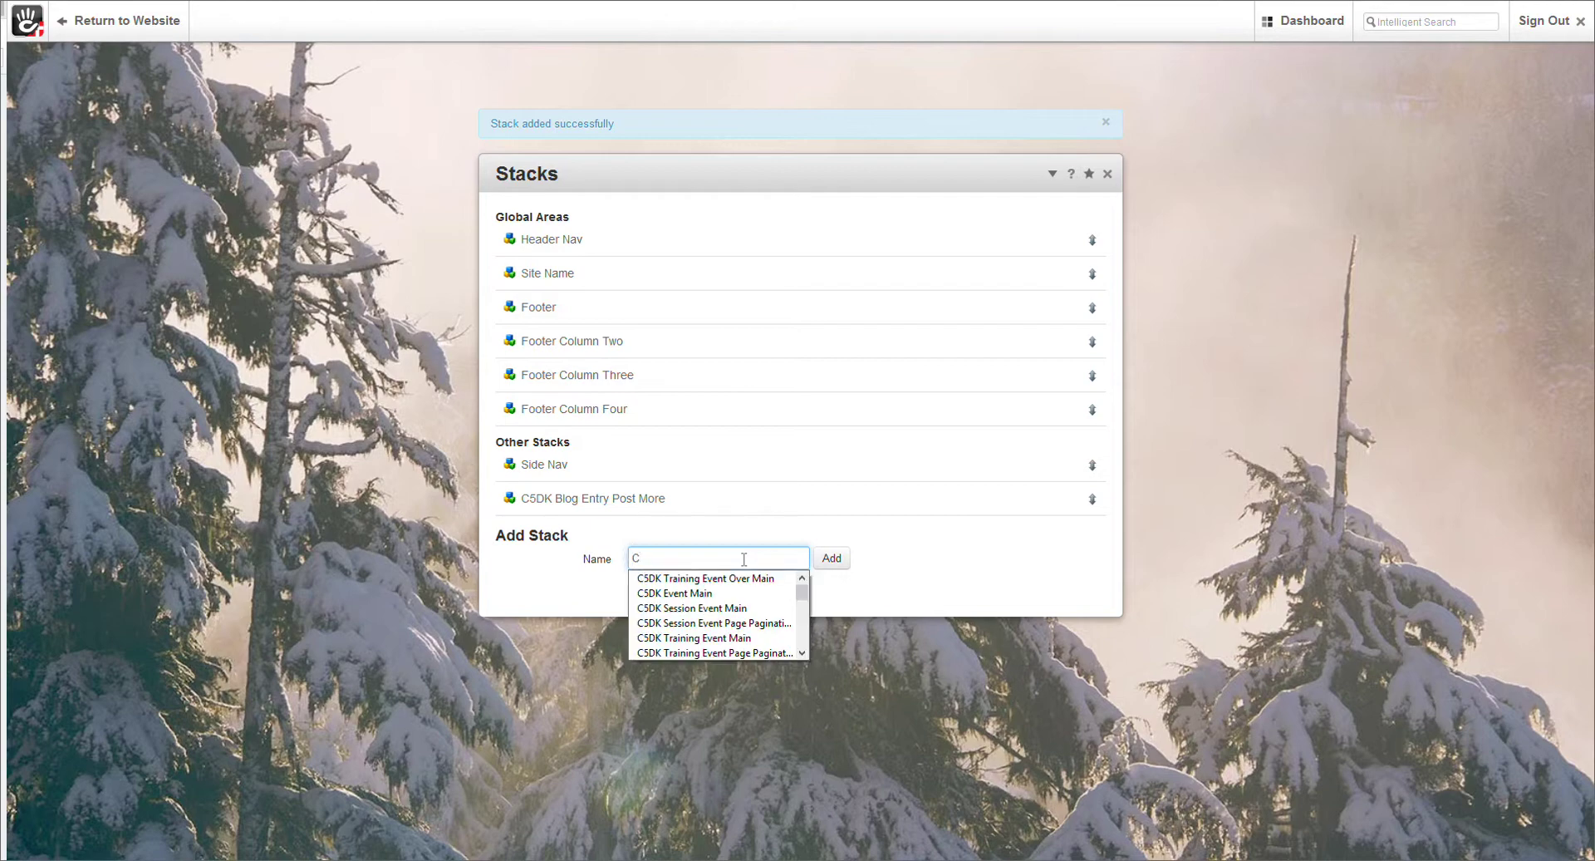
text(5DK )
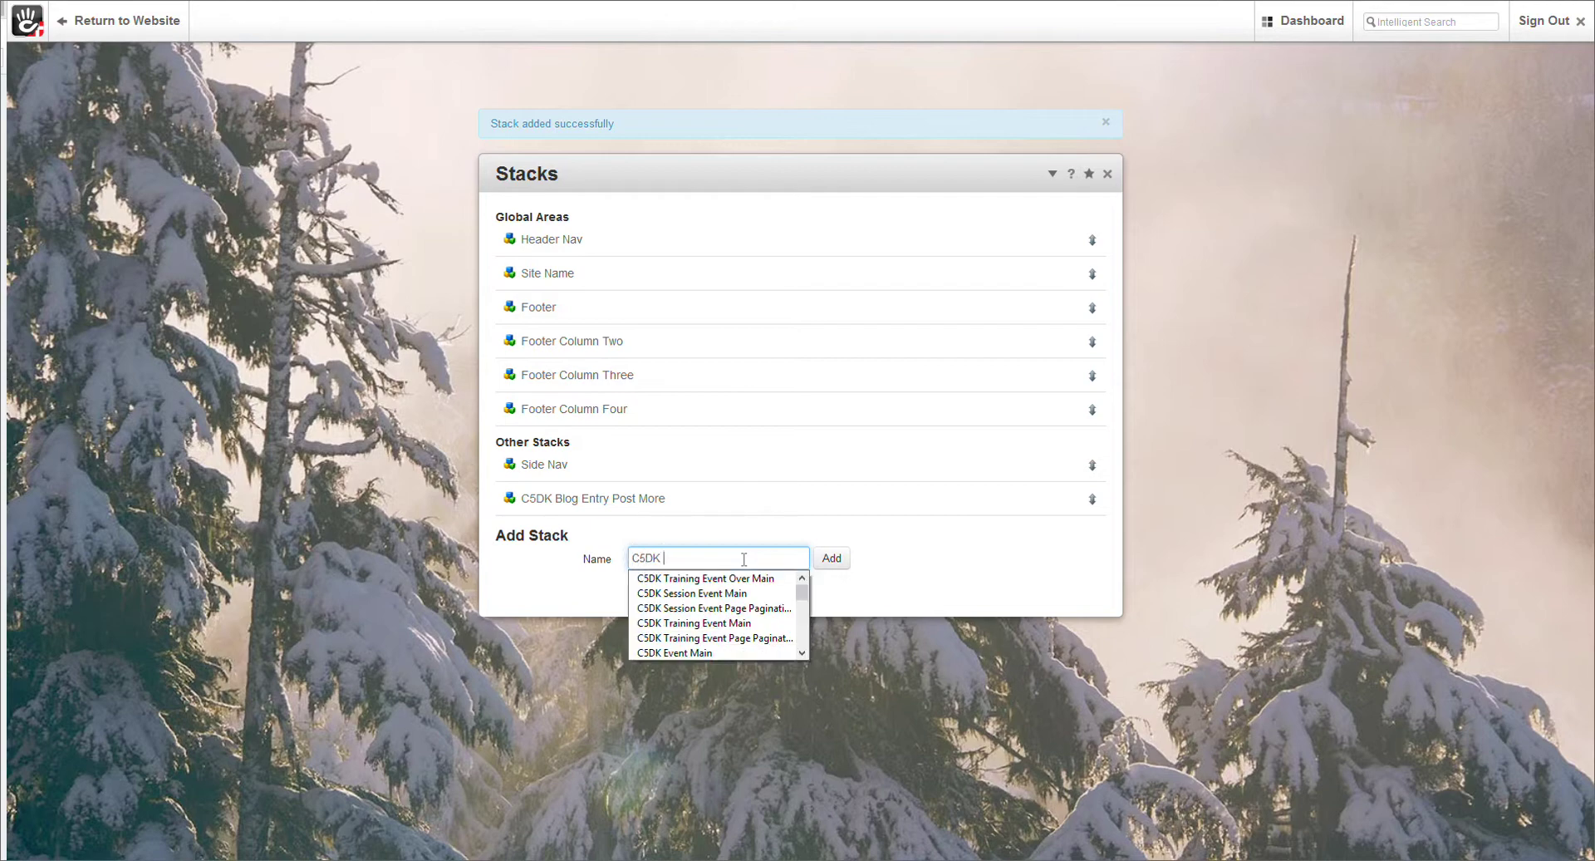
text(Blog )
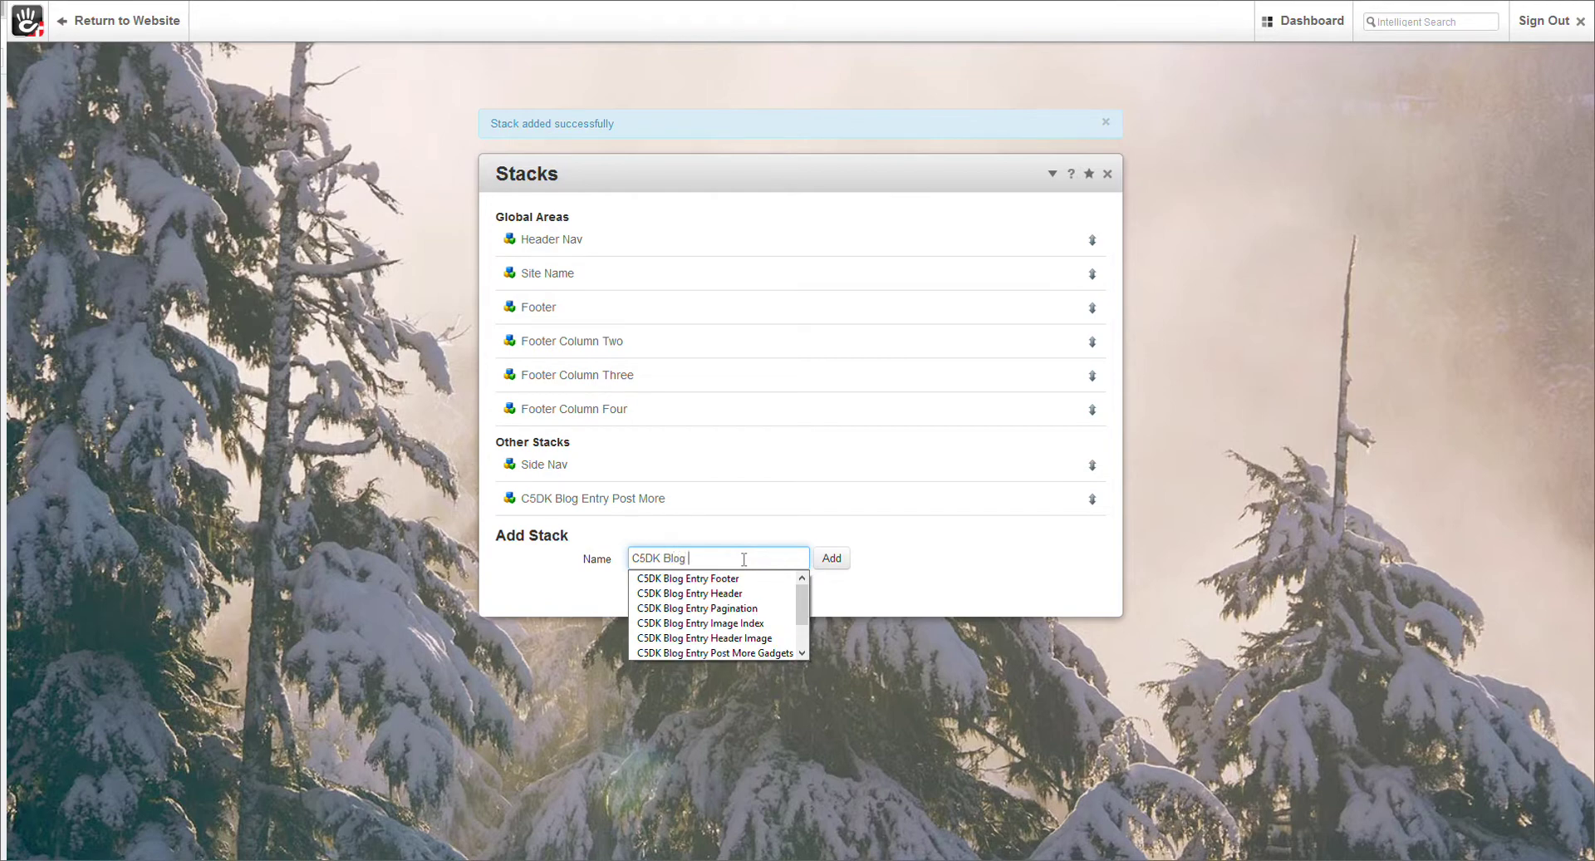
text(Entry Footer)
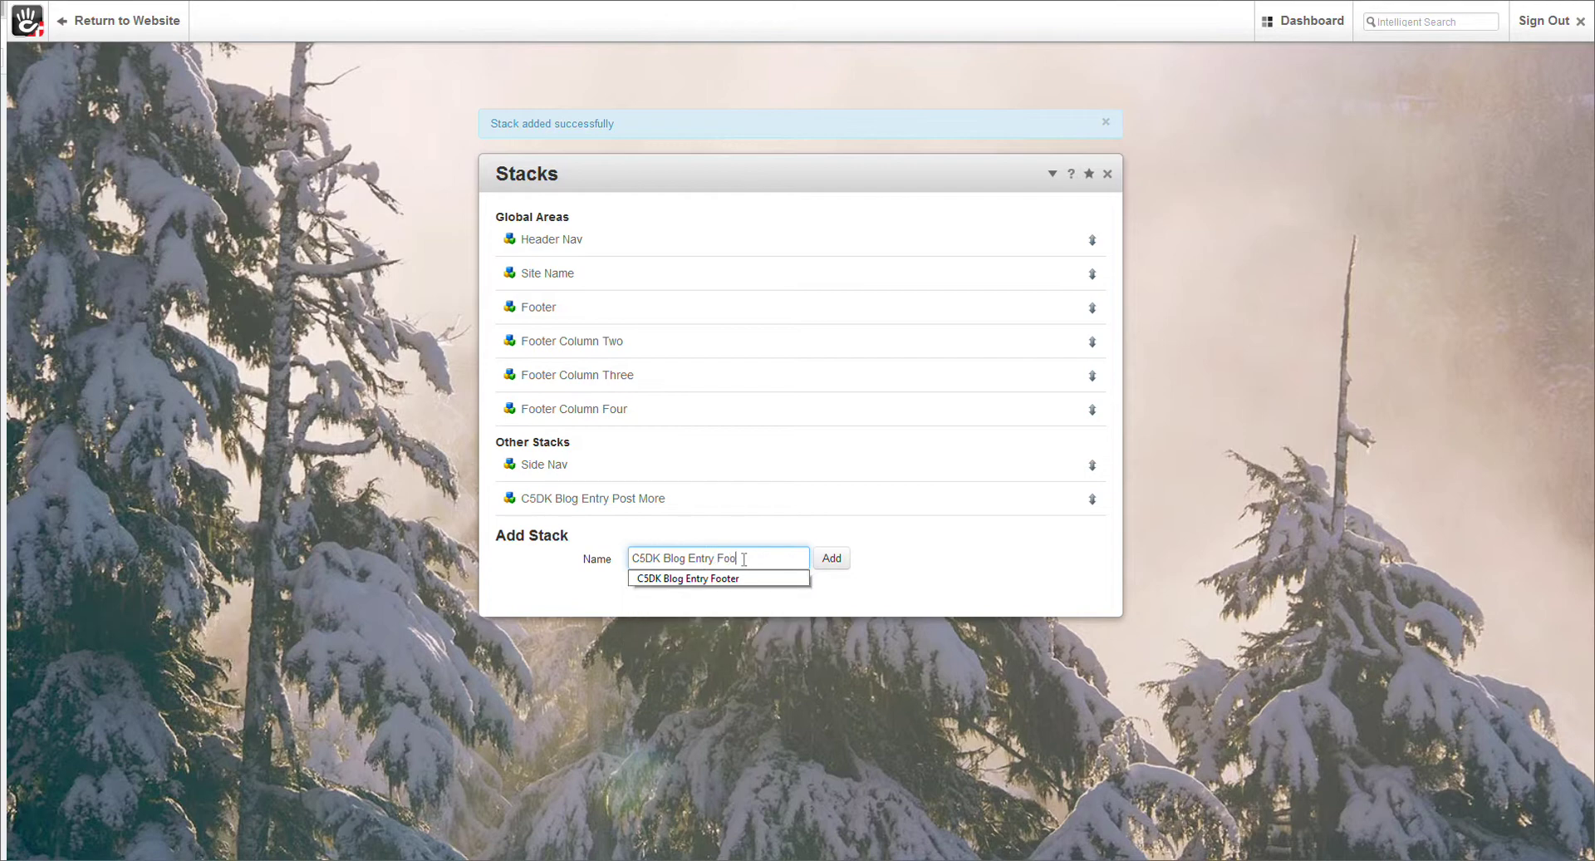
click(836, 564)
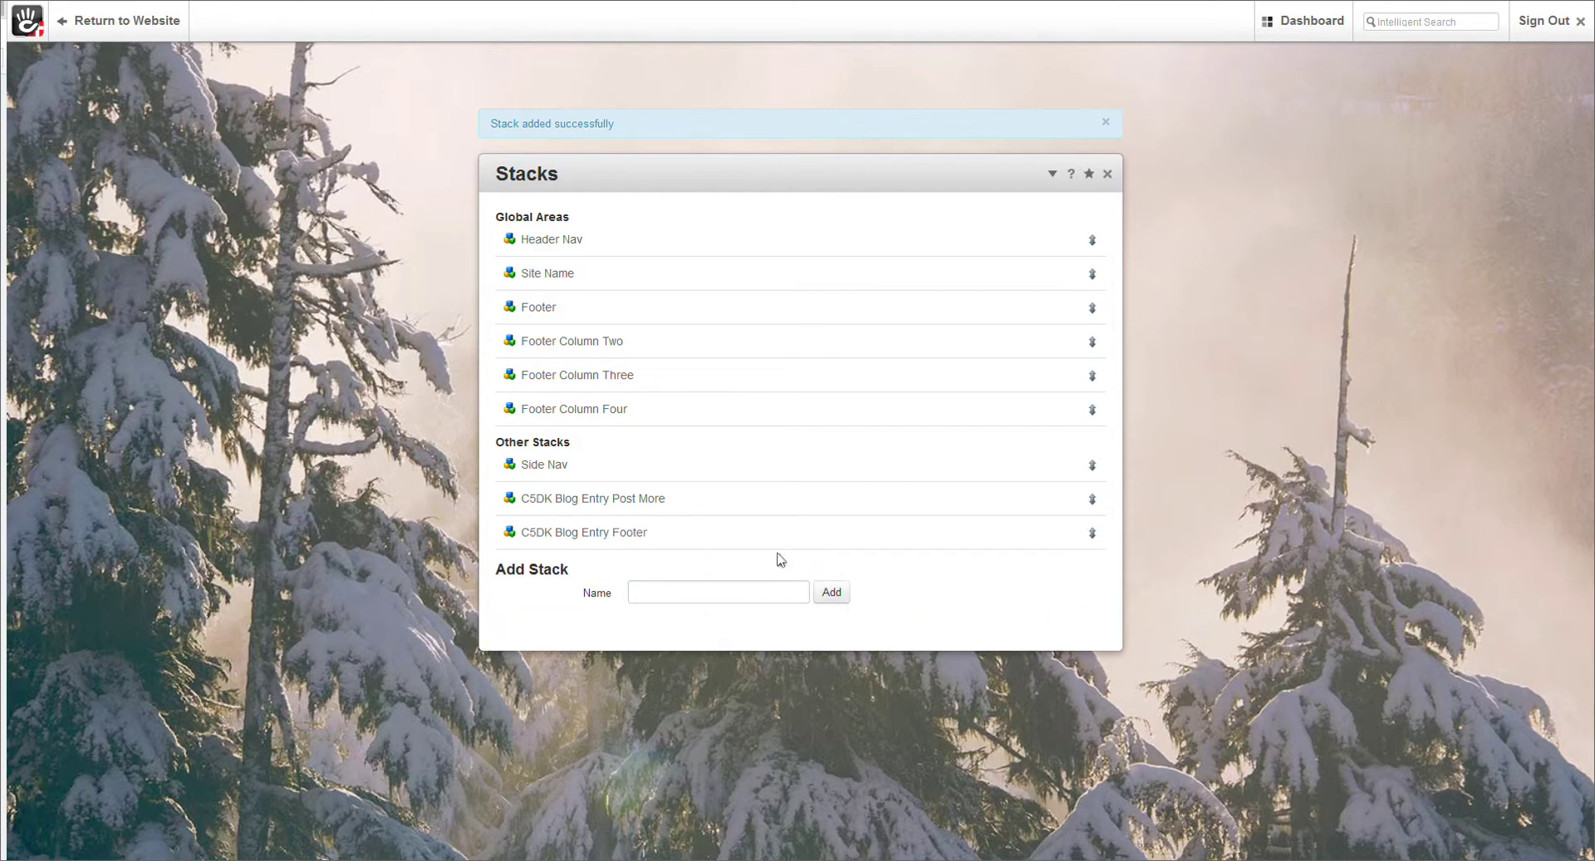
Add a third stack named "C5DK Blog Entry Sidebar"
click(678, 596)
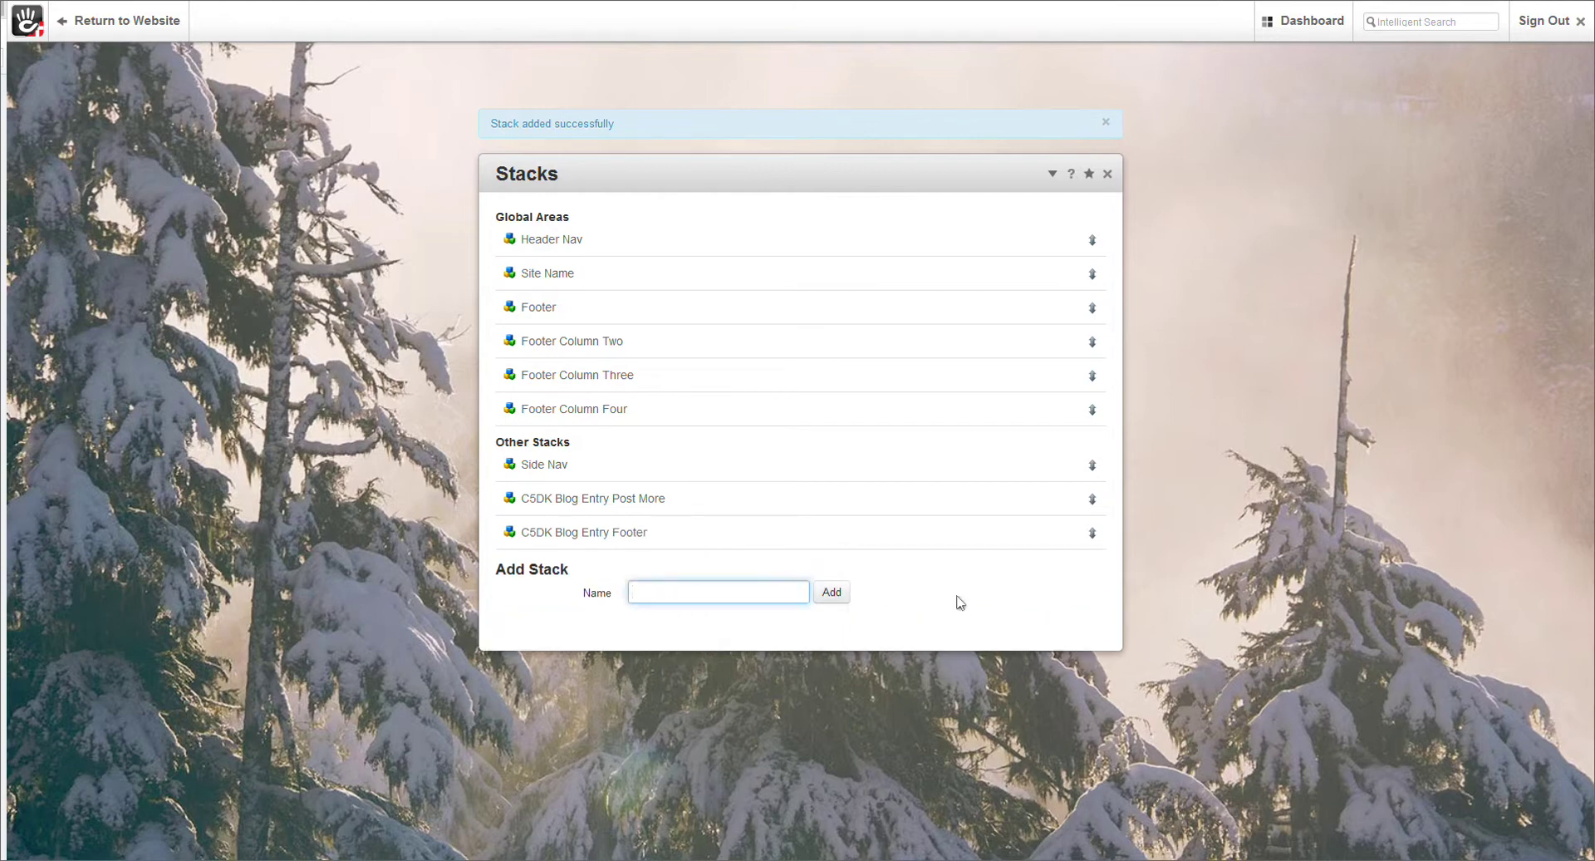
text(C5DK)
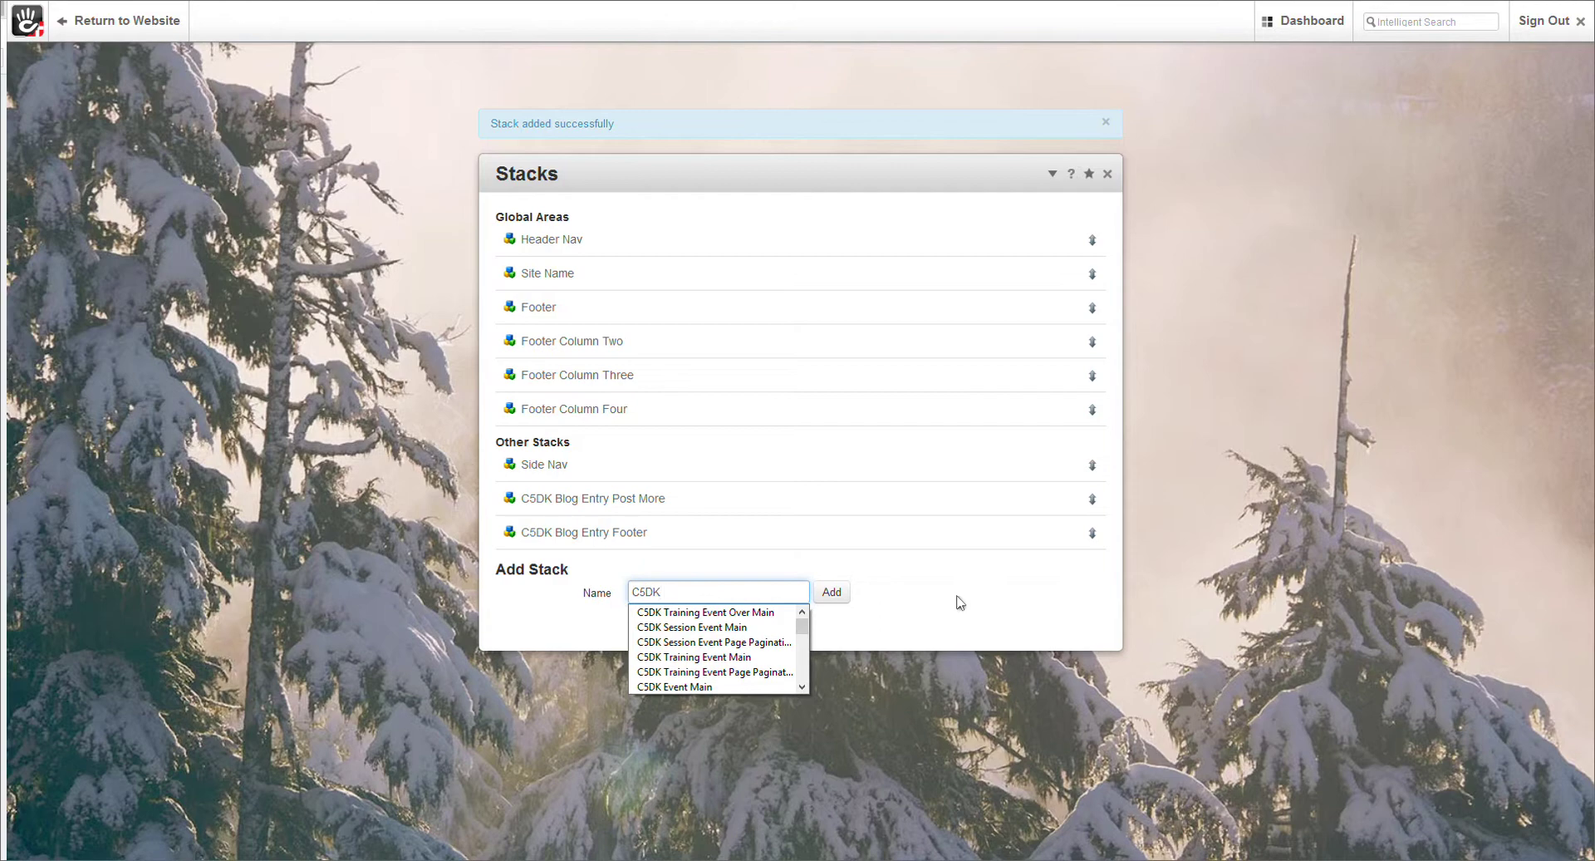
text( Blog )
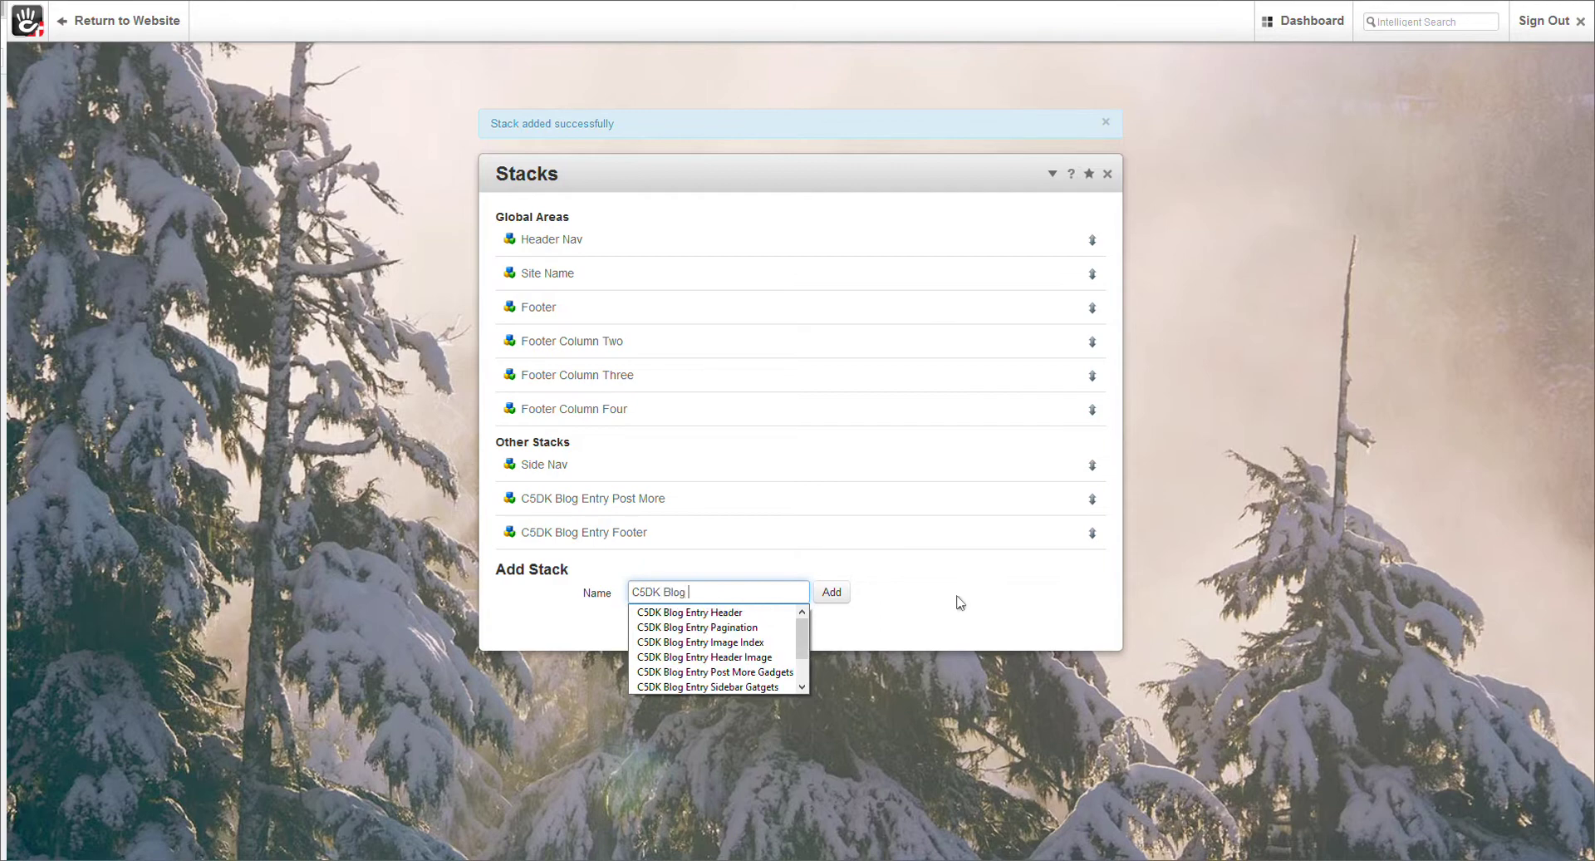
text(Entry S)
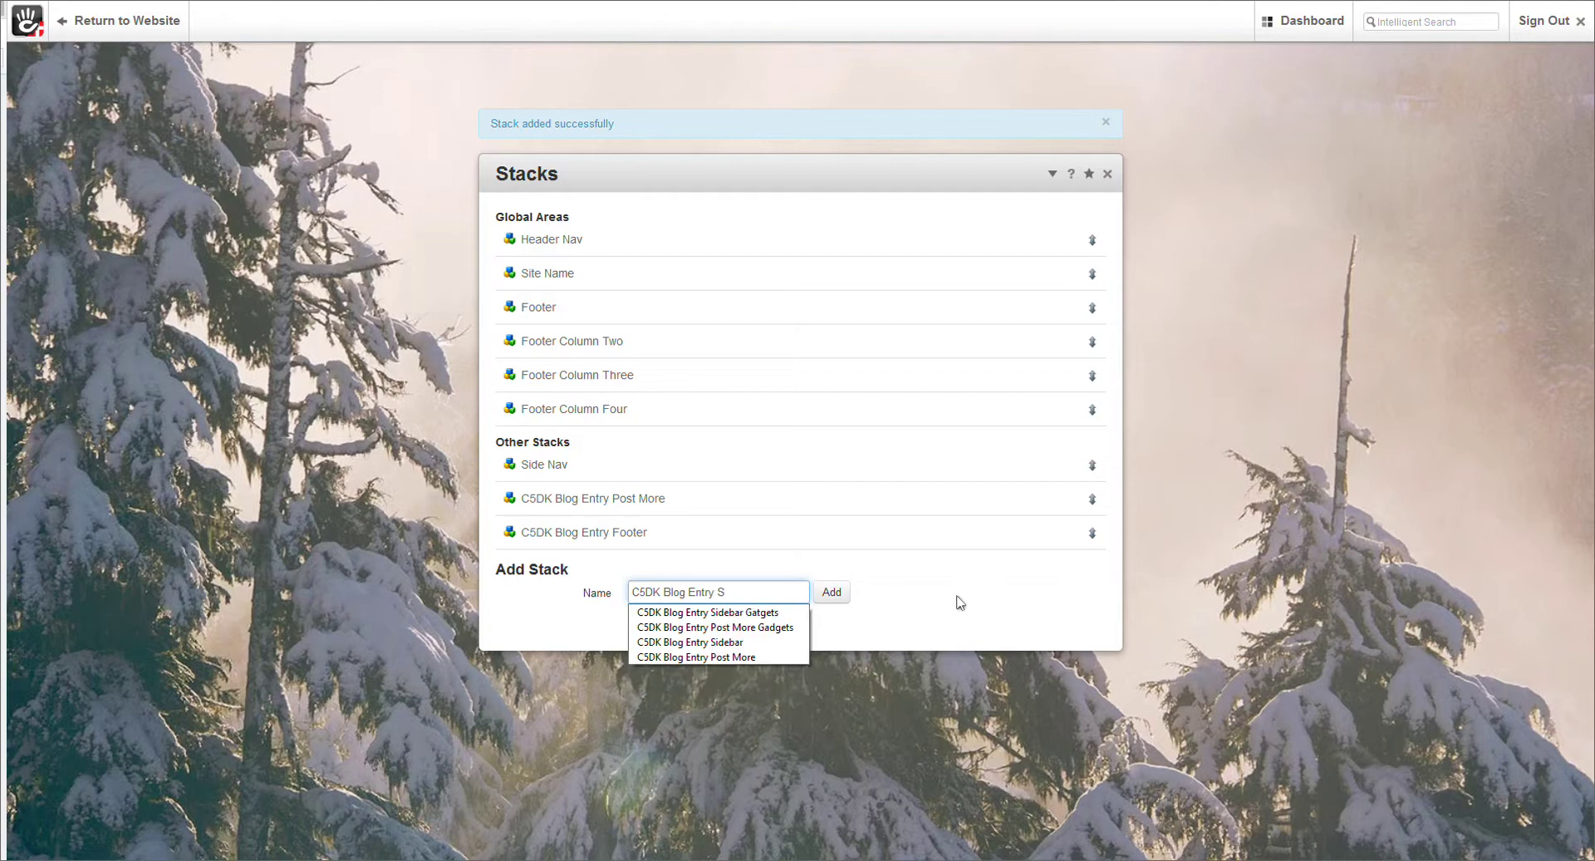
text(idebar)
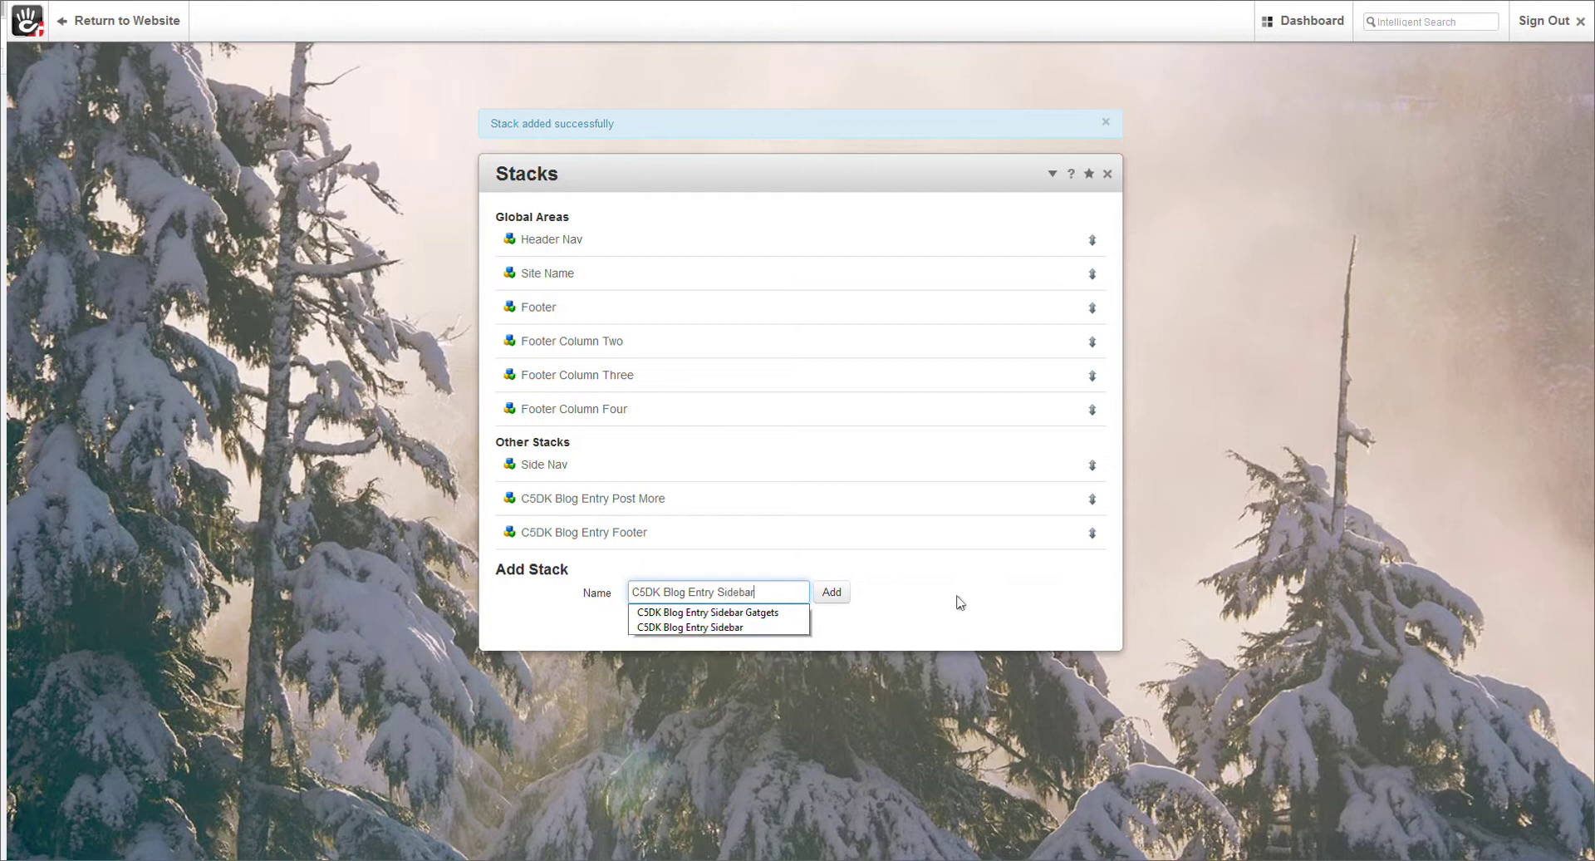
click(960, 602)
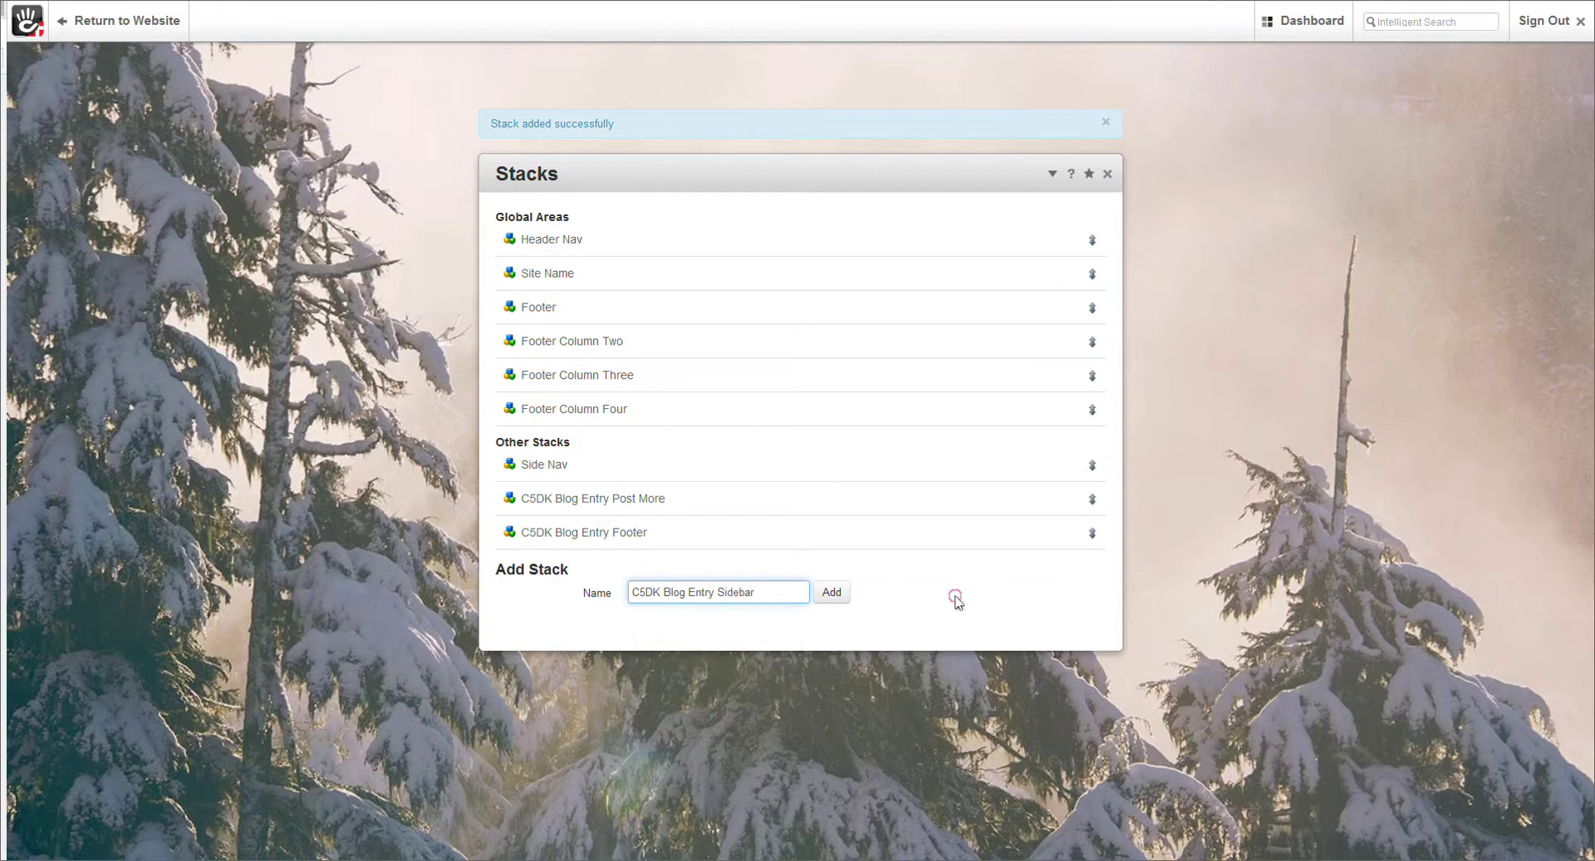
click(835, 601)
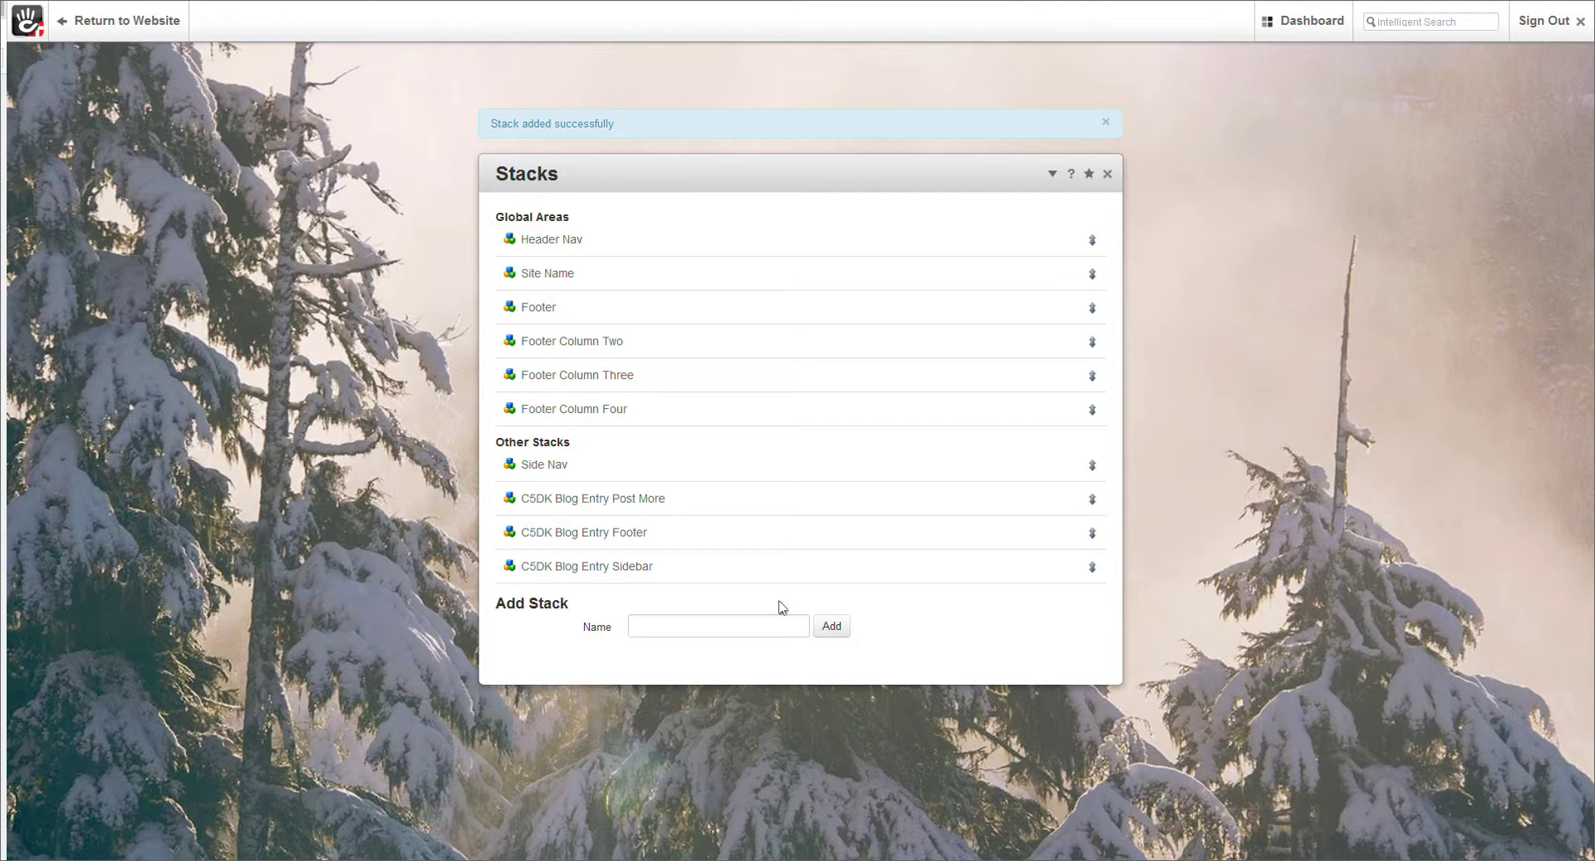
Open the C5DK Blog Entry Sidebar stack and add a C5DK Blog Category List block to it
click(615, 570)
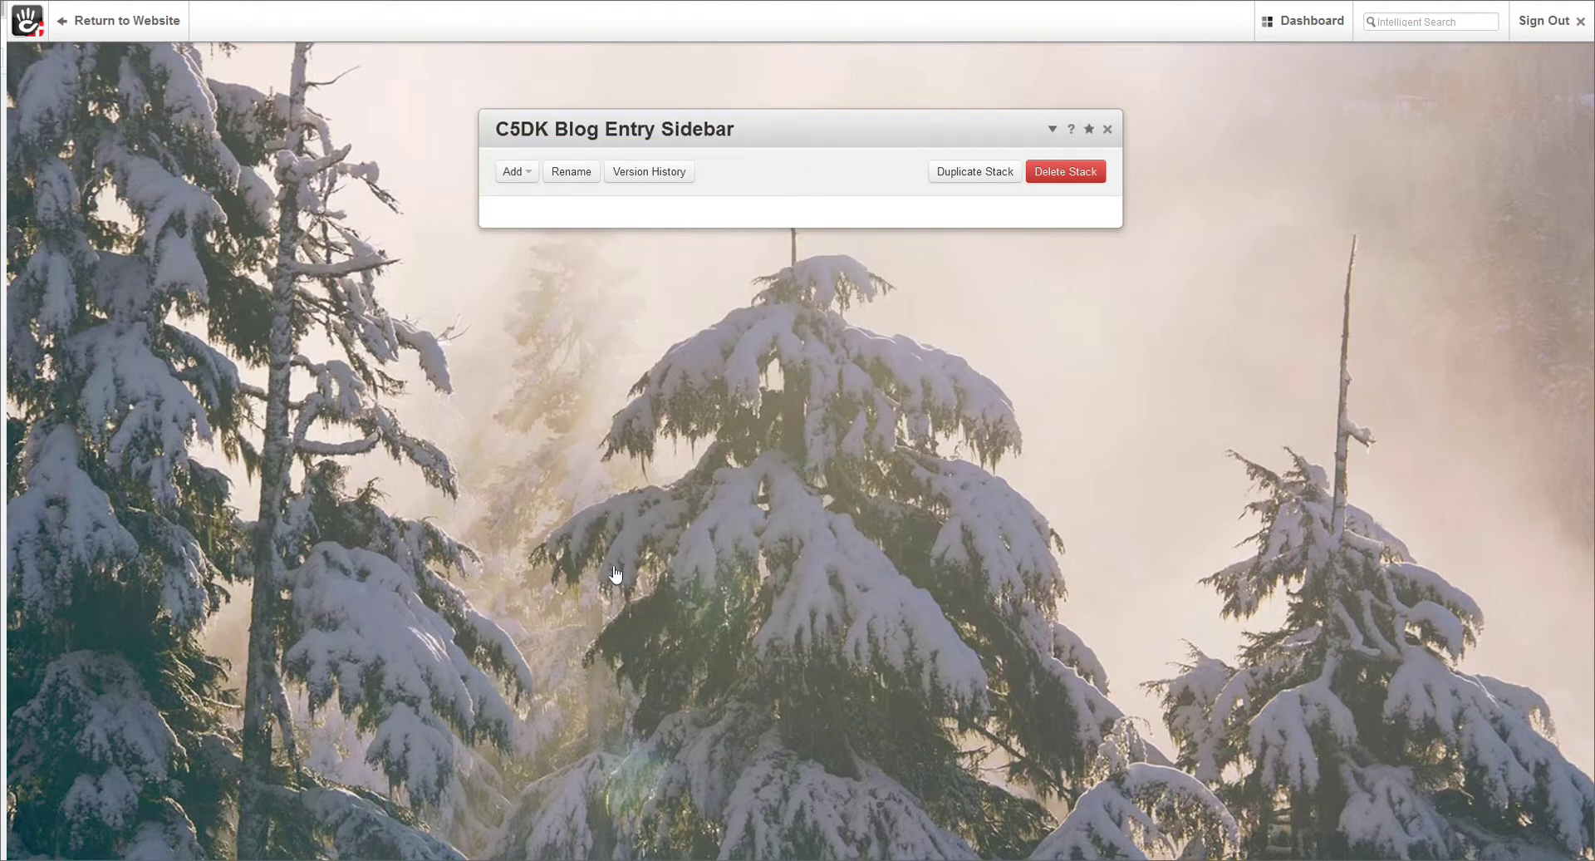
click(529, 172)
click(529, 200)
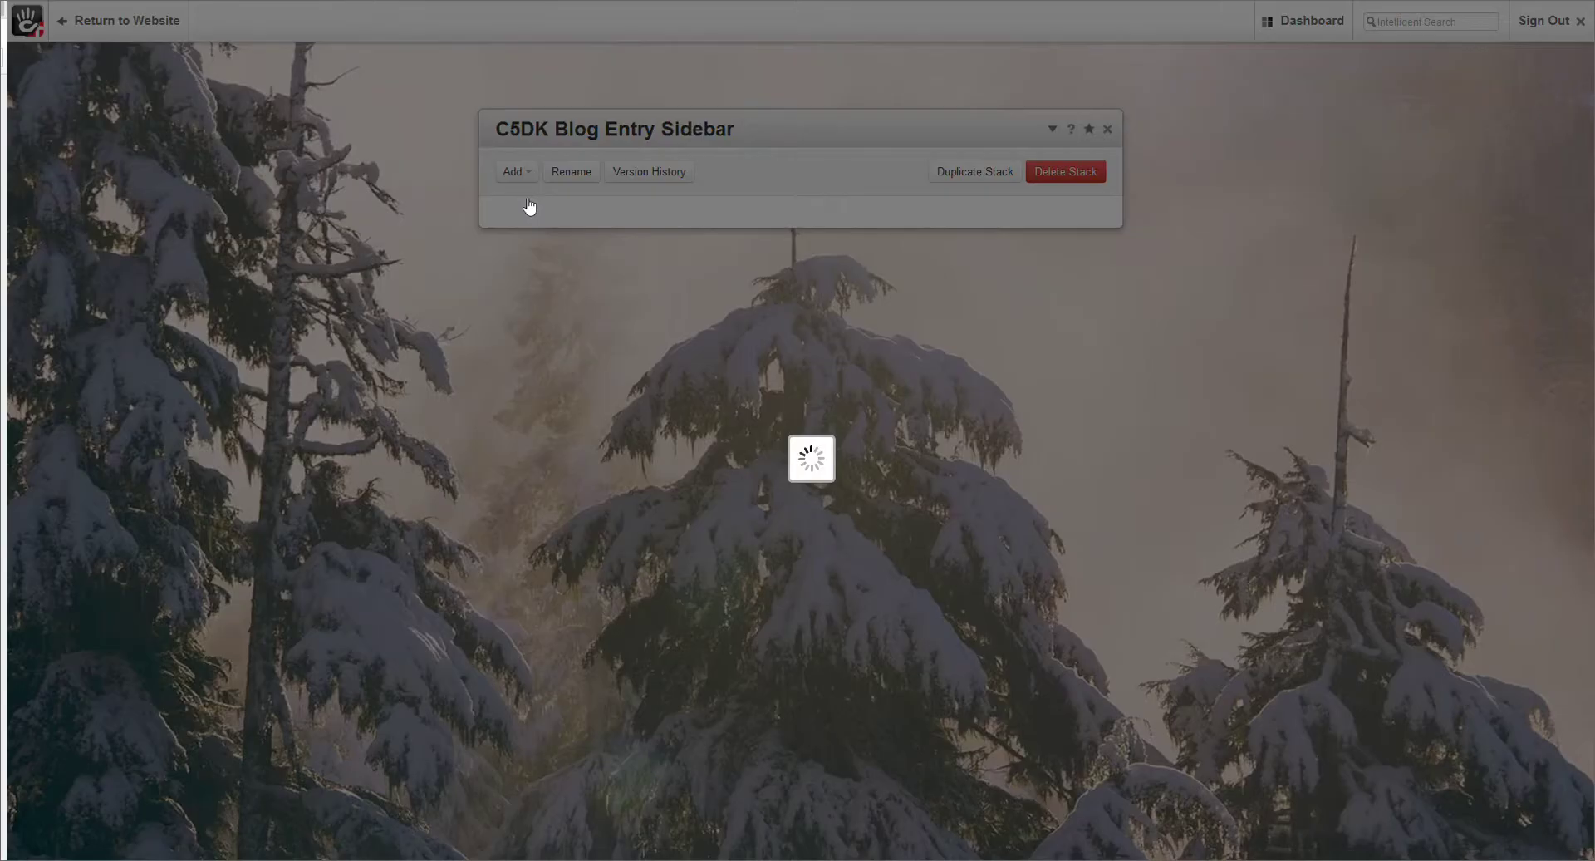
scroll(822, 452, down, 10)
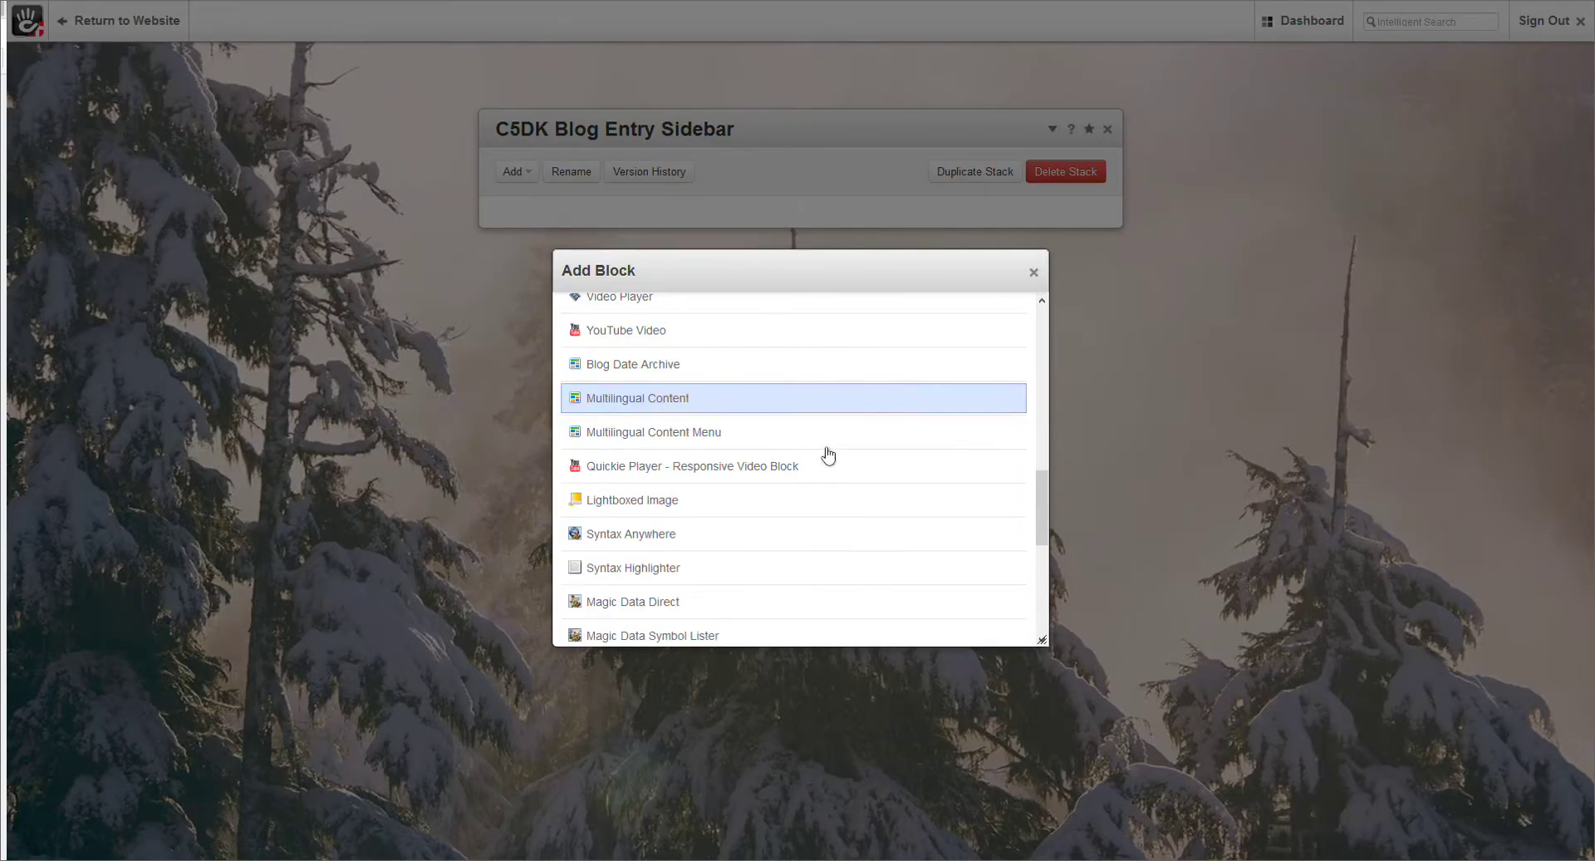
scroll(827, 455, down, 4)
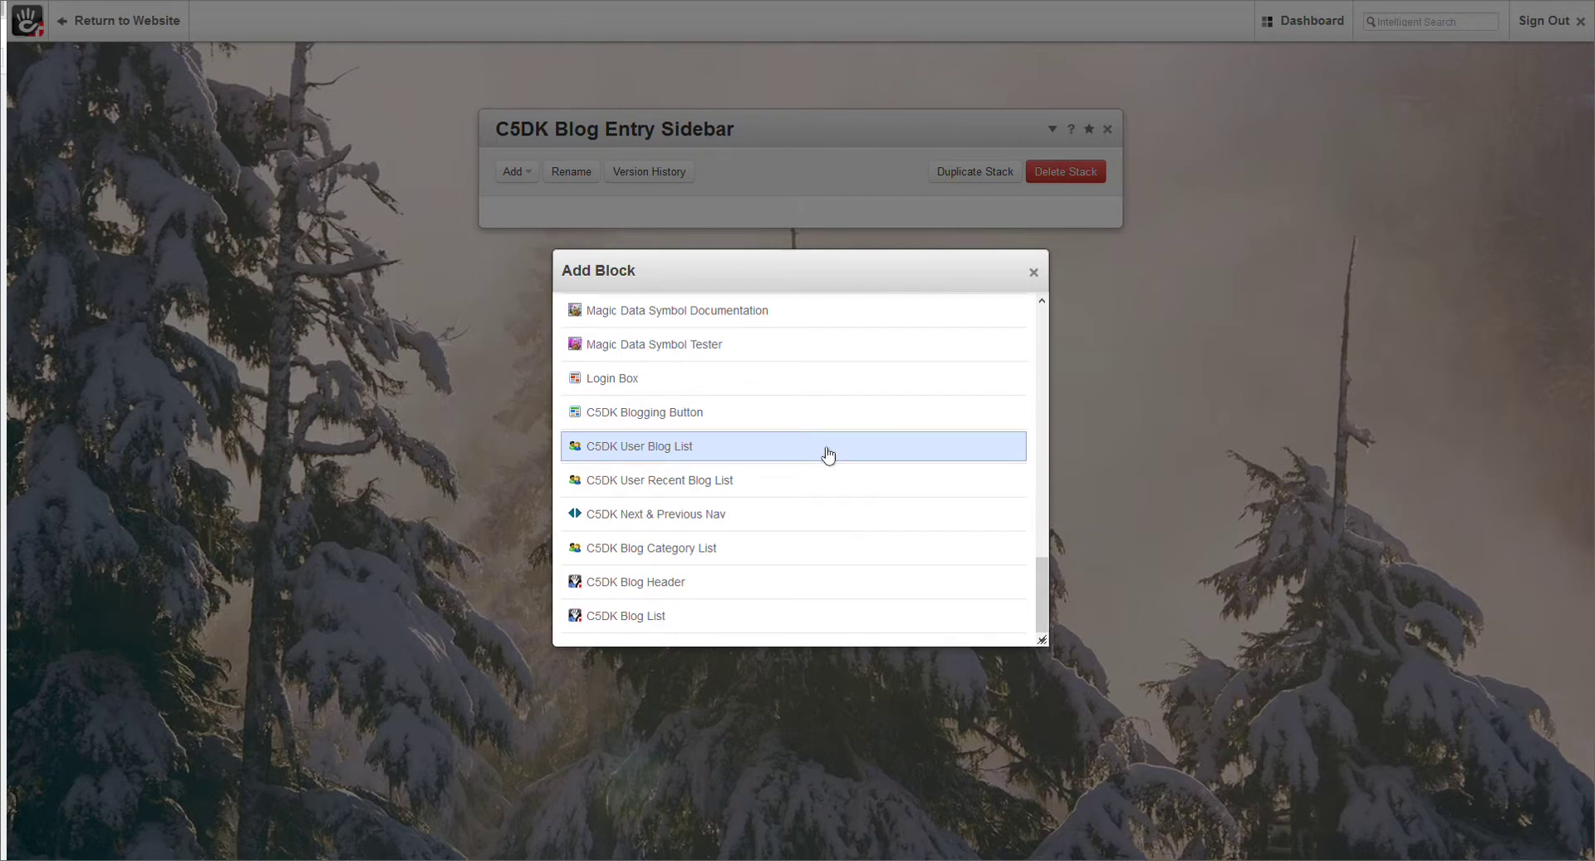
click(820, 550)
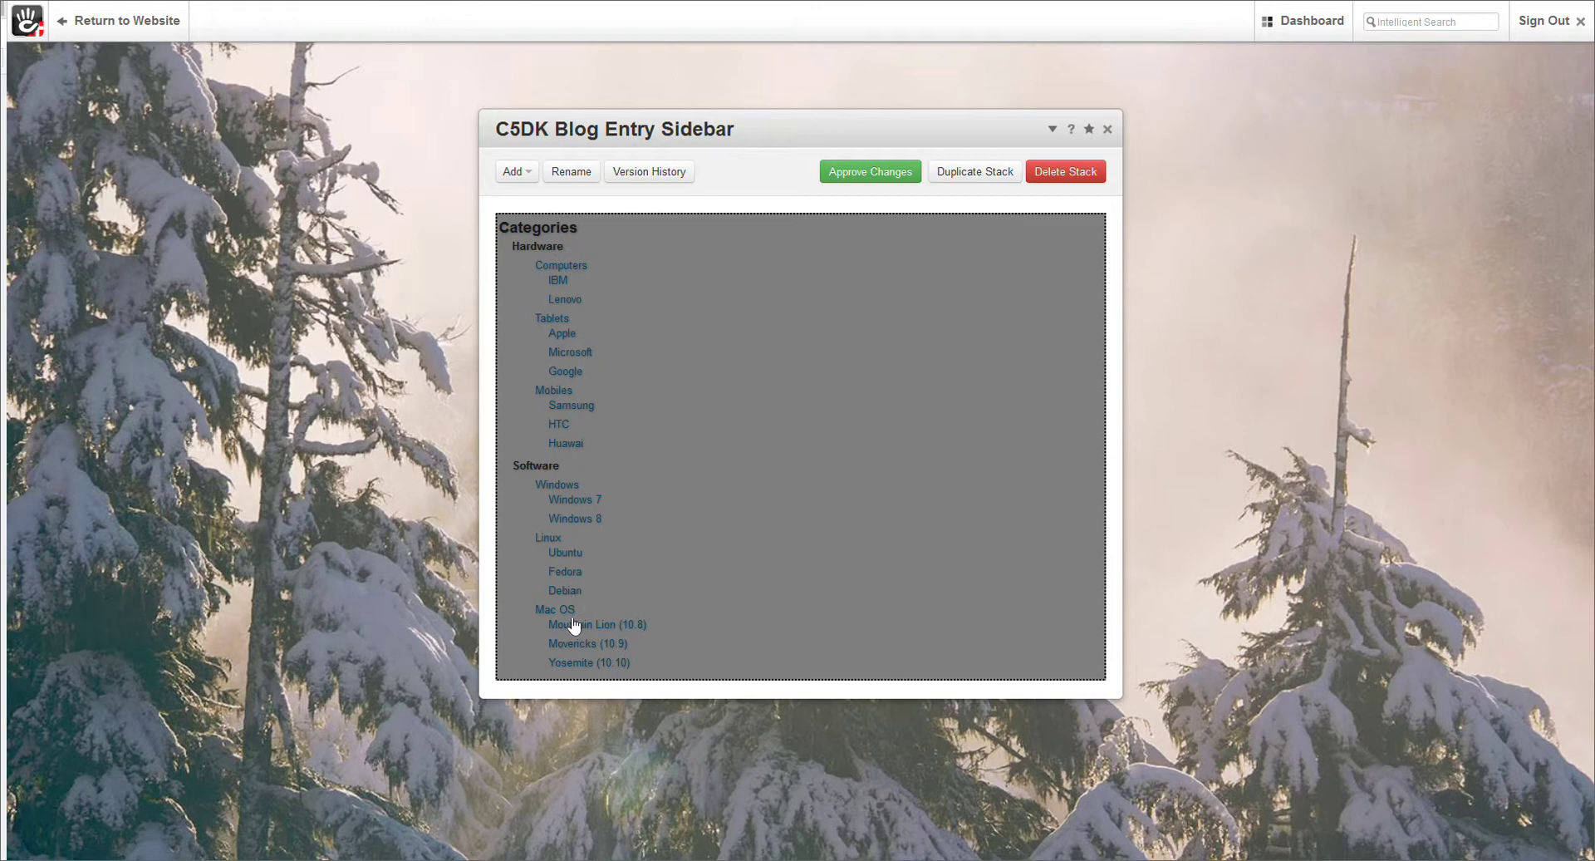
Start adding a Tags block to the C5DK Blog Entry Sidebar stack
click(526, 172)
click(522, 202)
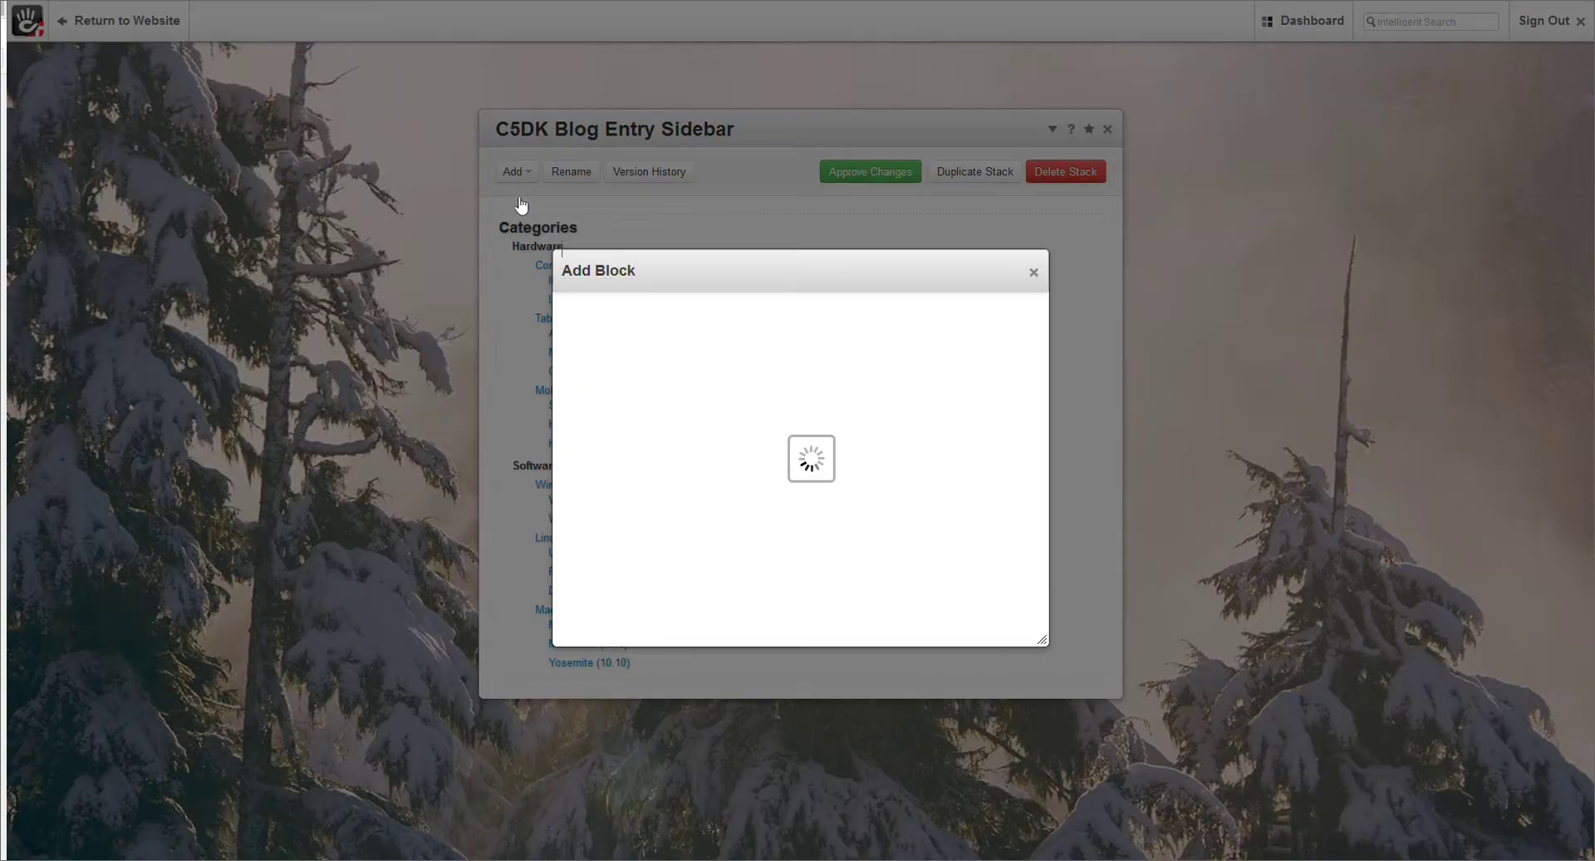
scroll(703, 415, down, 1)
scroll(703, 415, down, 5)
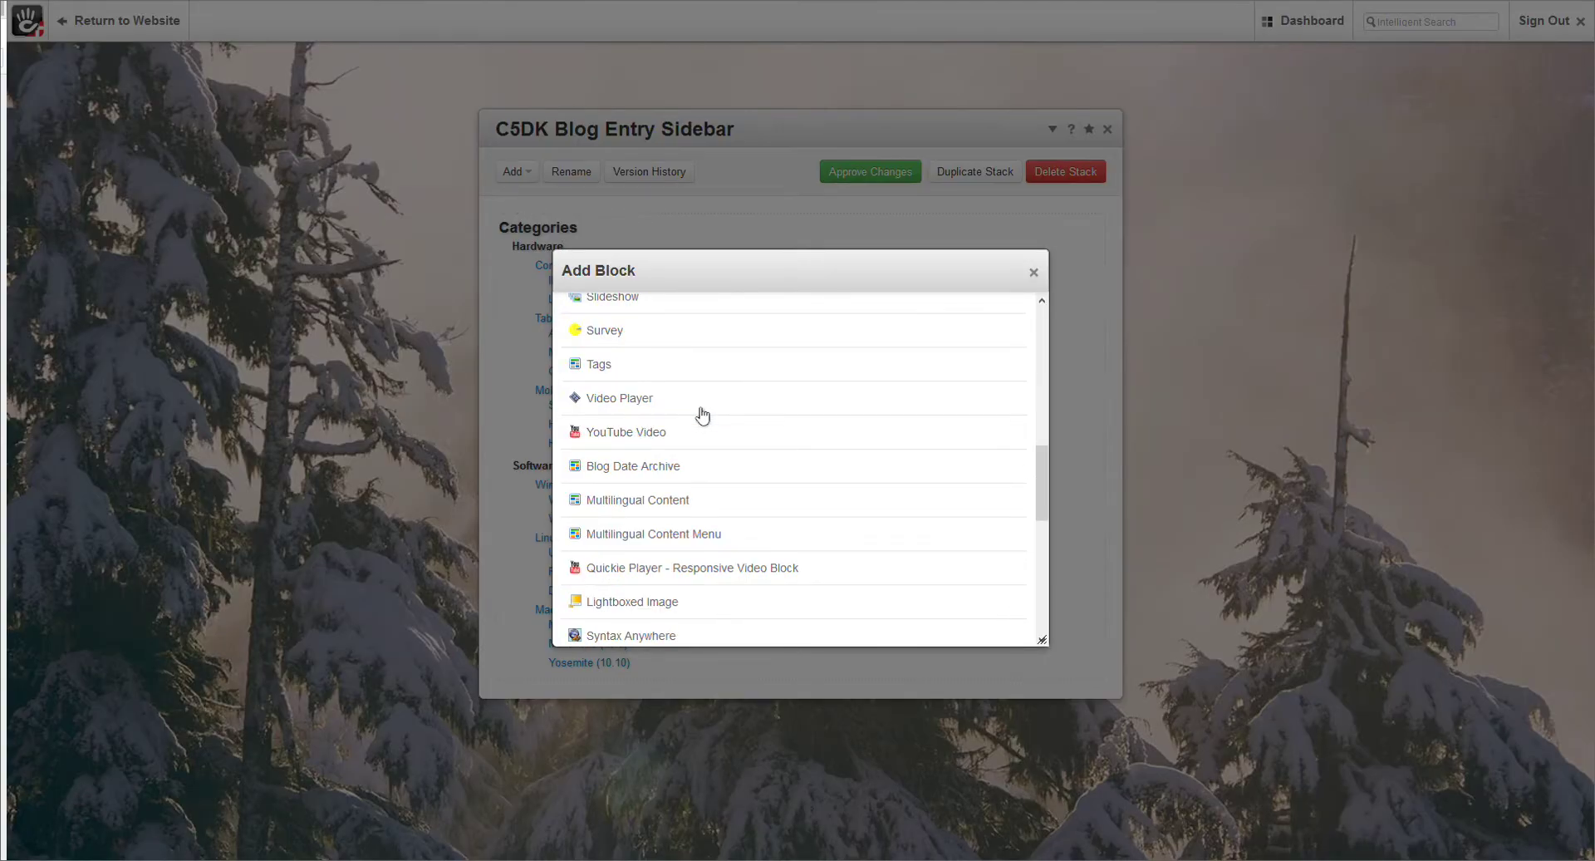
scroll(703, 415, up, 2)
scroll(703, 415, up, 1)
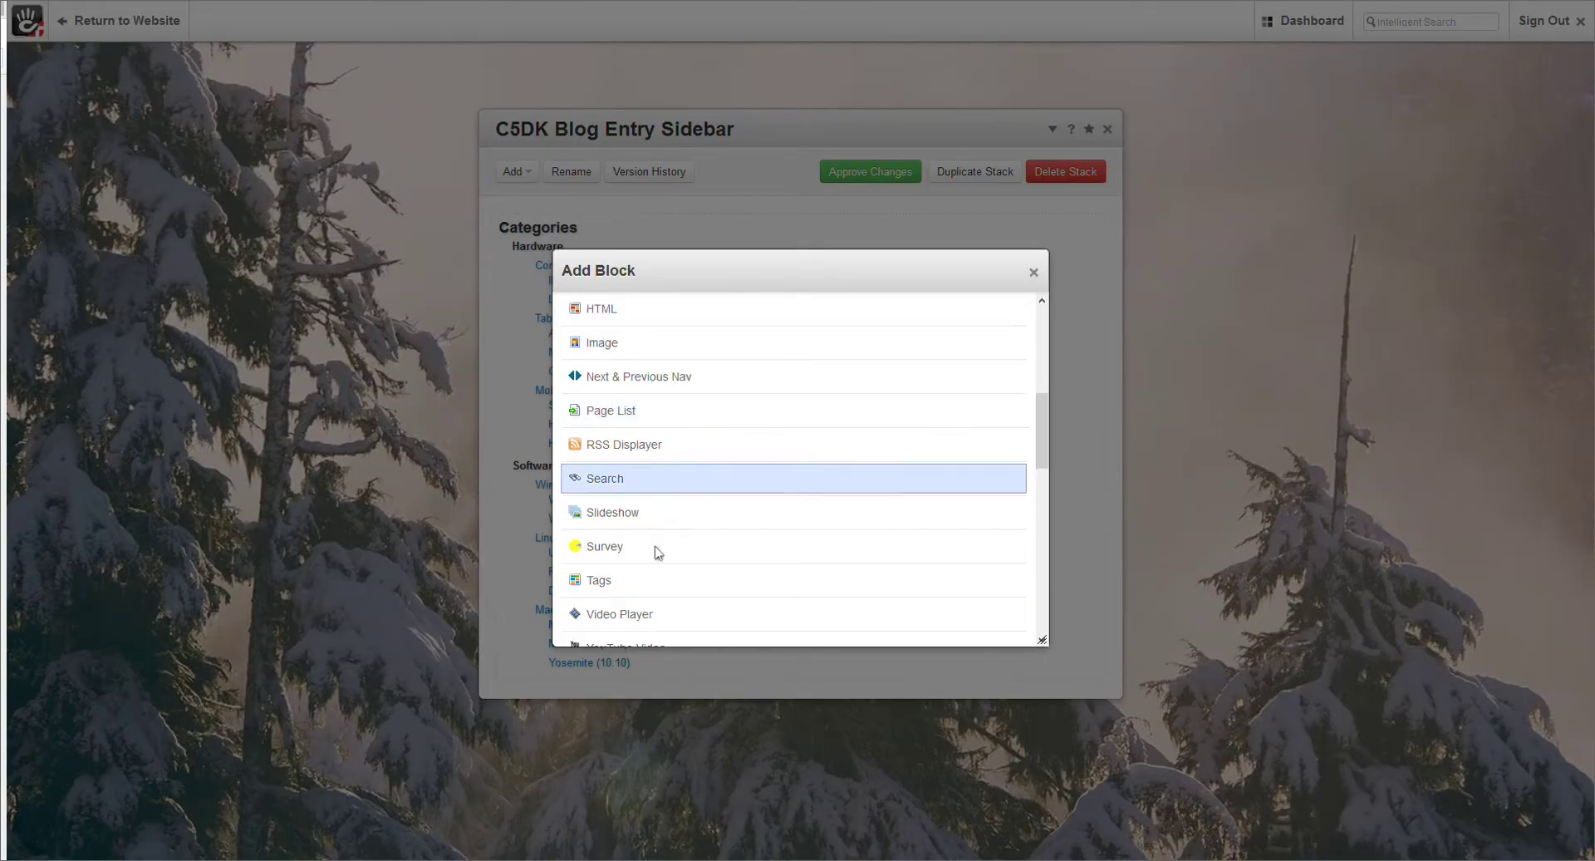
click(608, 587)
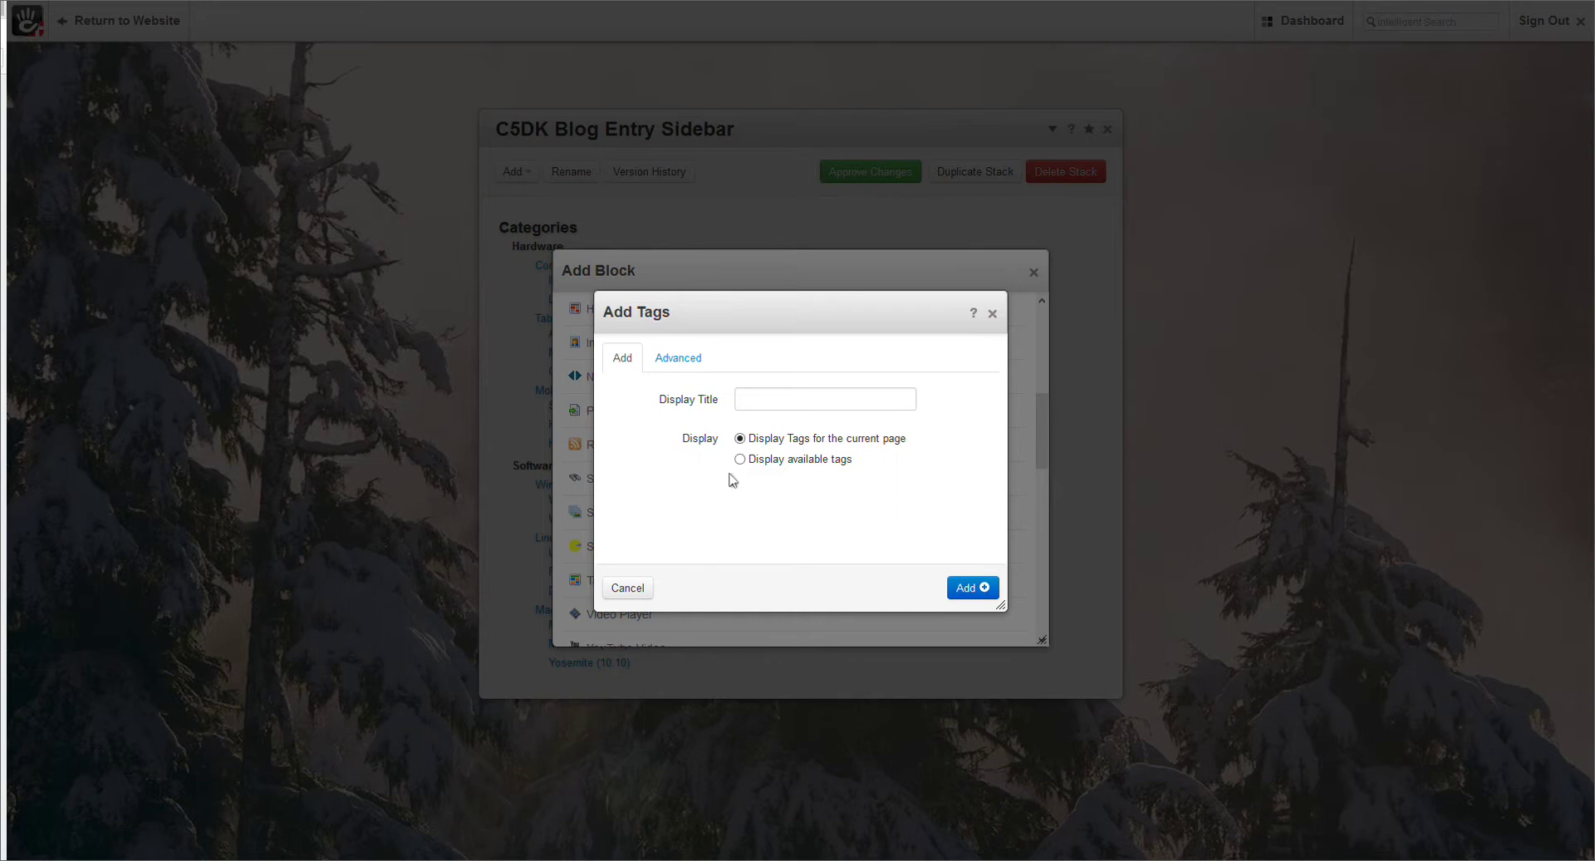
Title the block "Tags", set it to display available tags with 20 as the number to display, and add it
click(770, 402)
text(Tags)
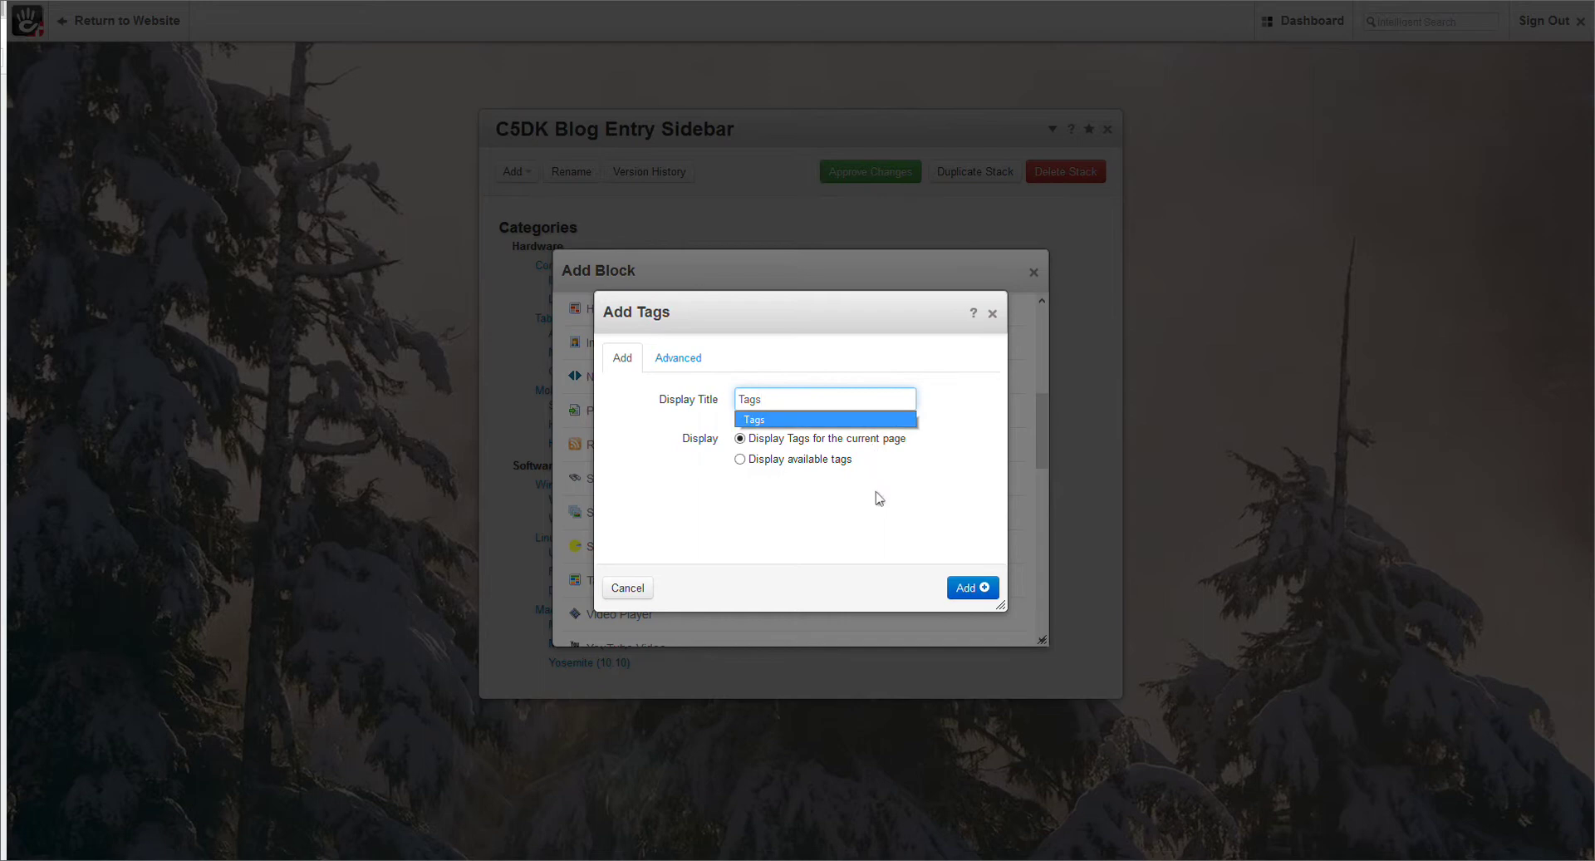
click(740, 459)
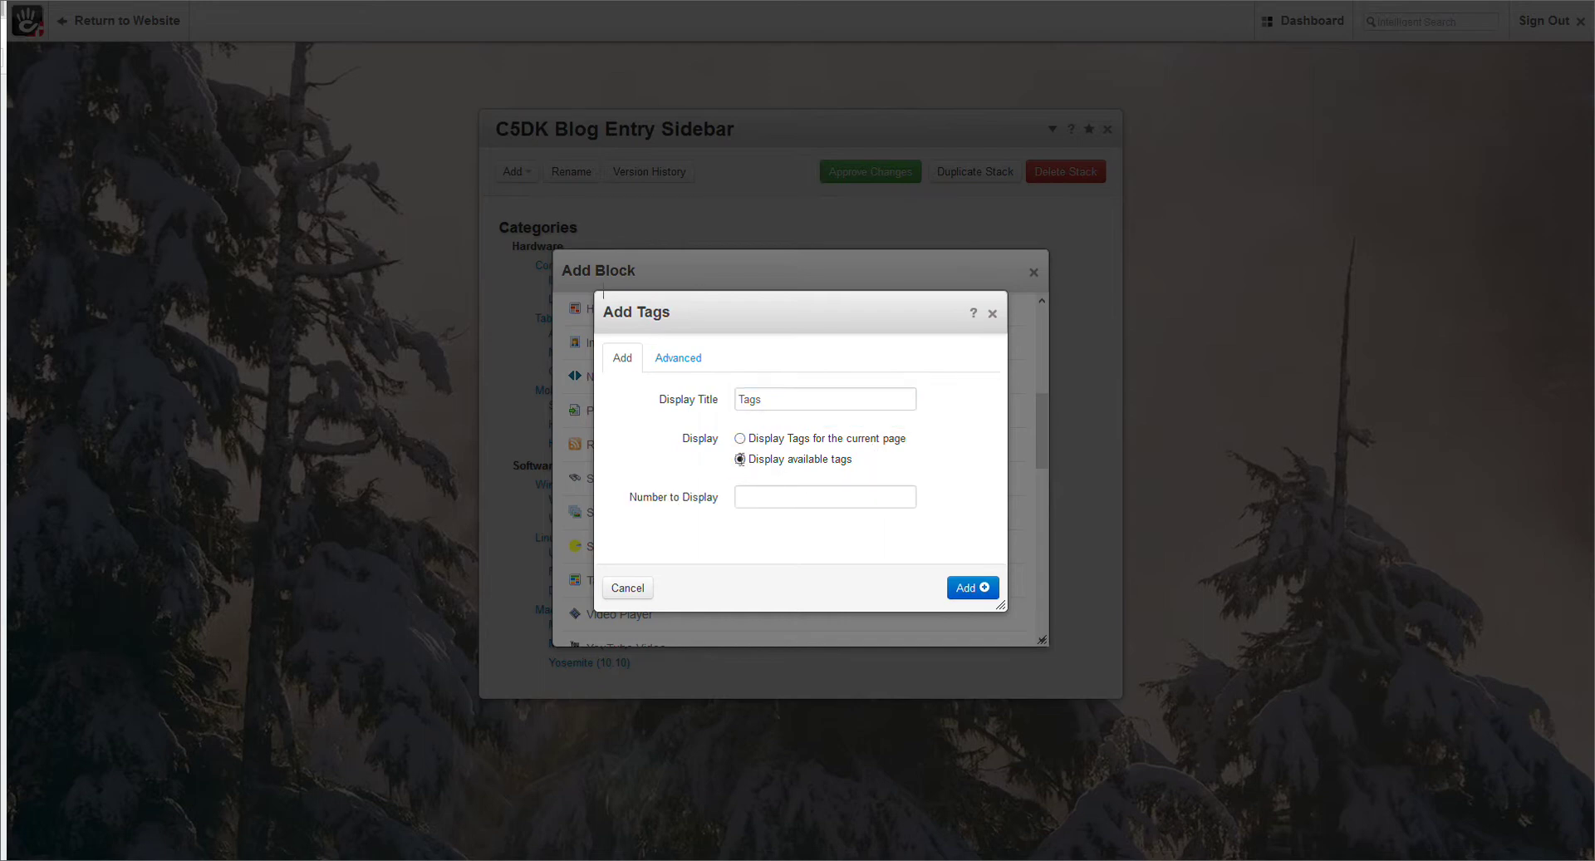
text(20)
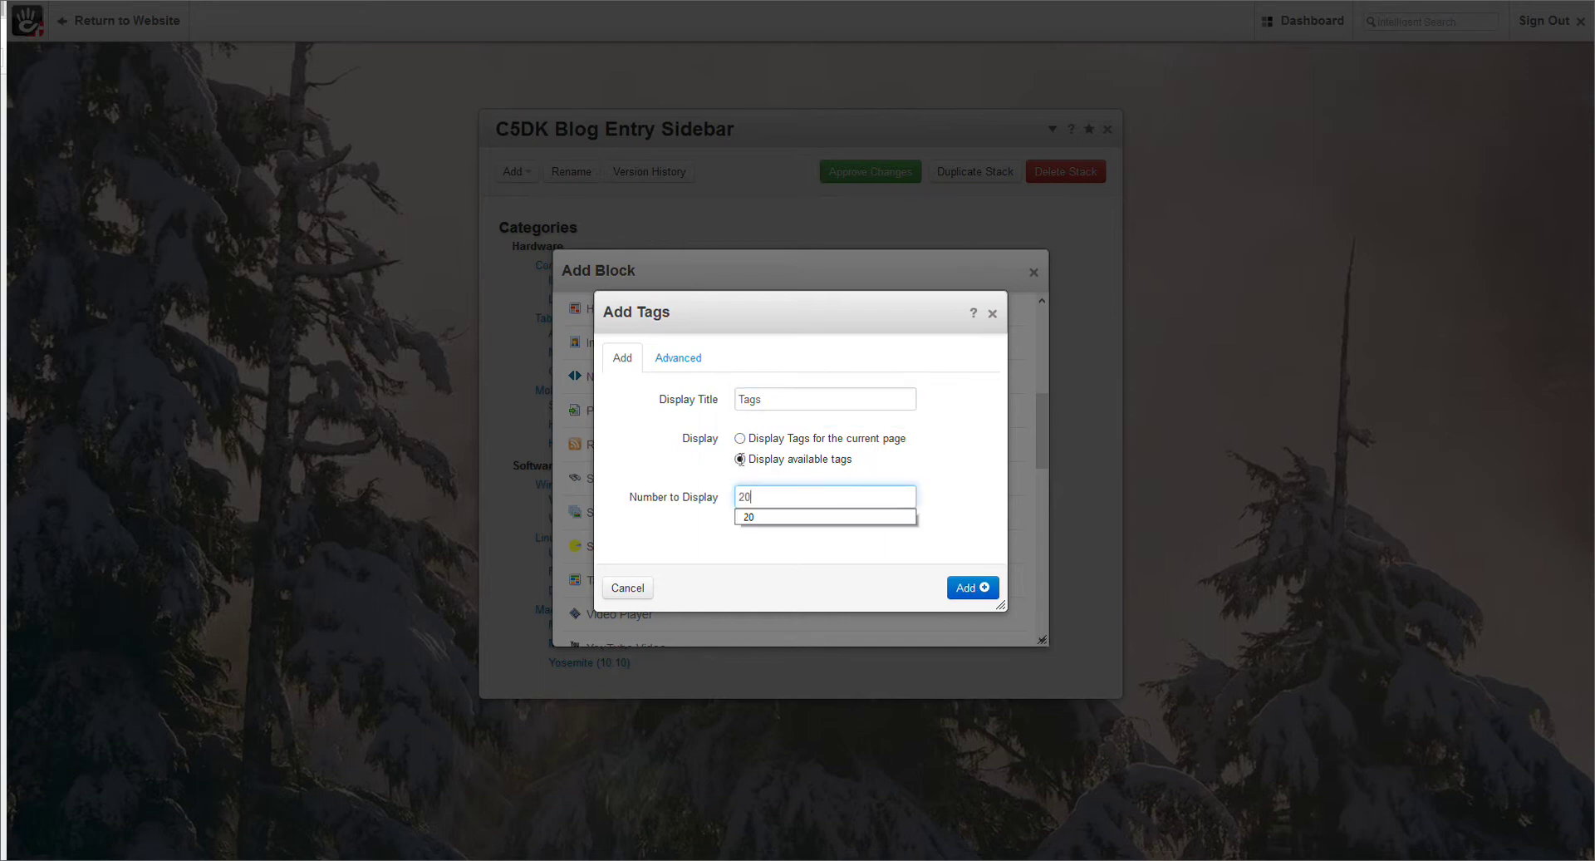
click(947, 469)
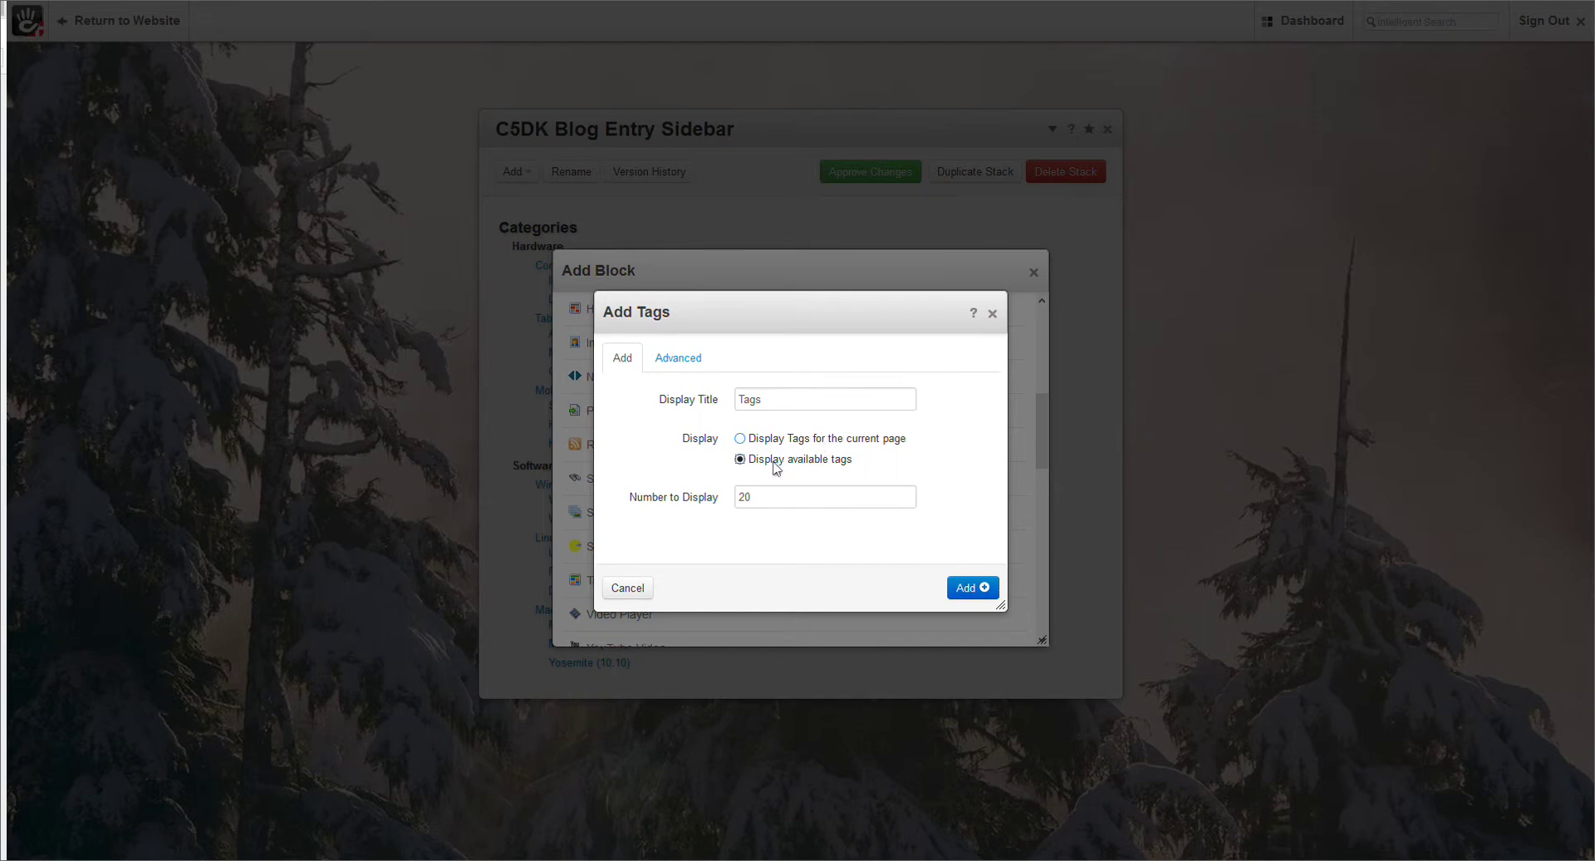
click(740, 460)
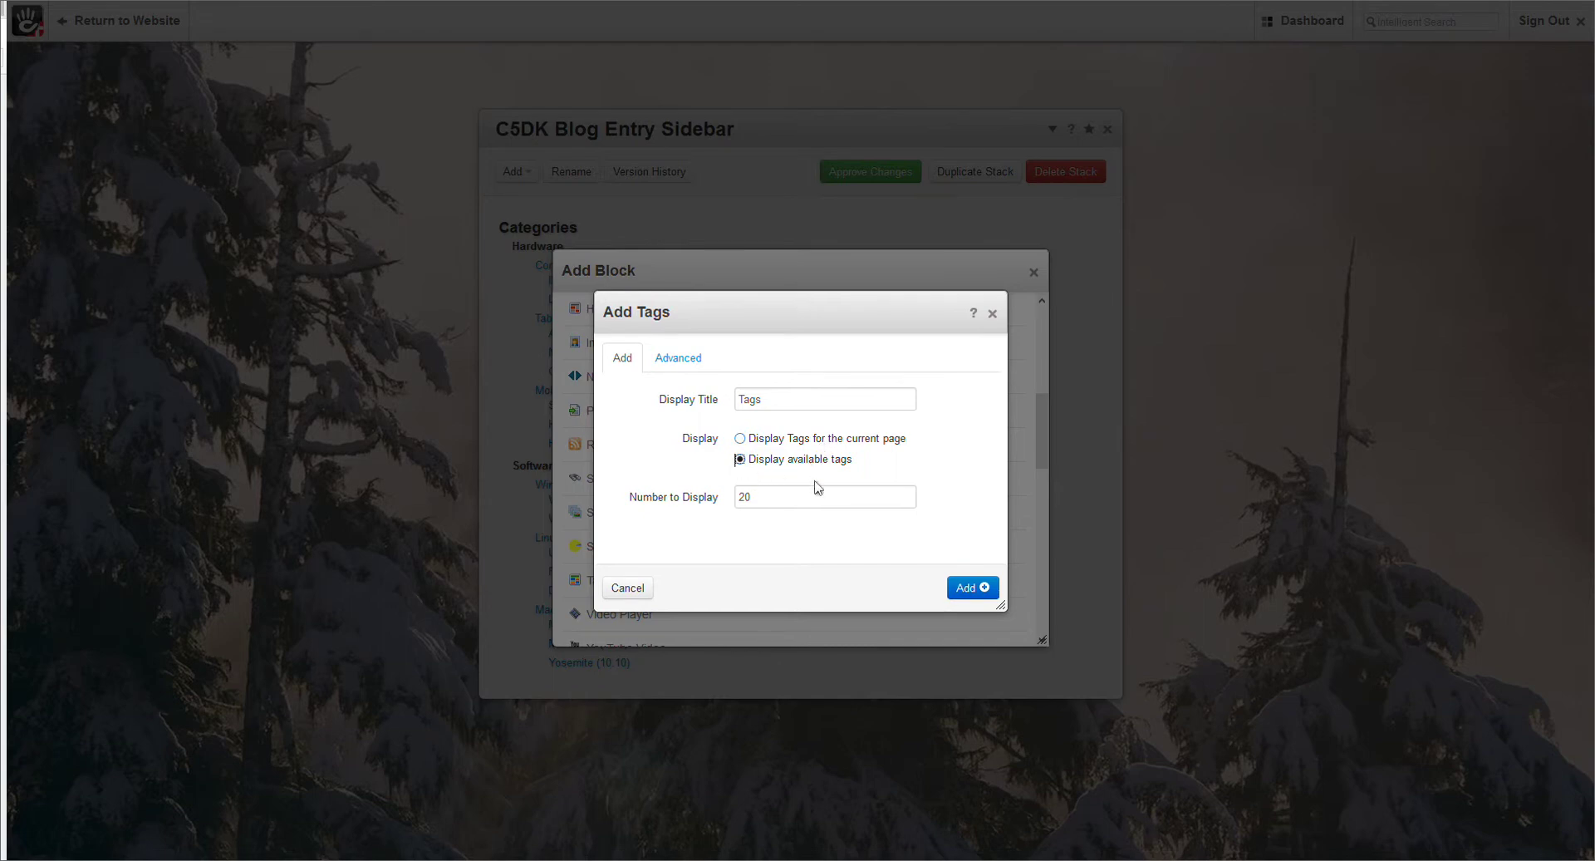
click(683, 359)
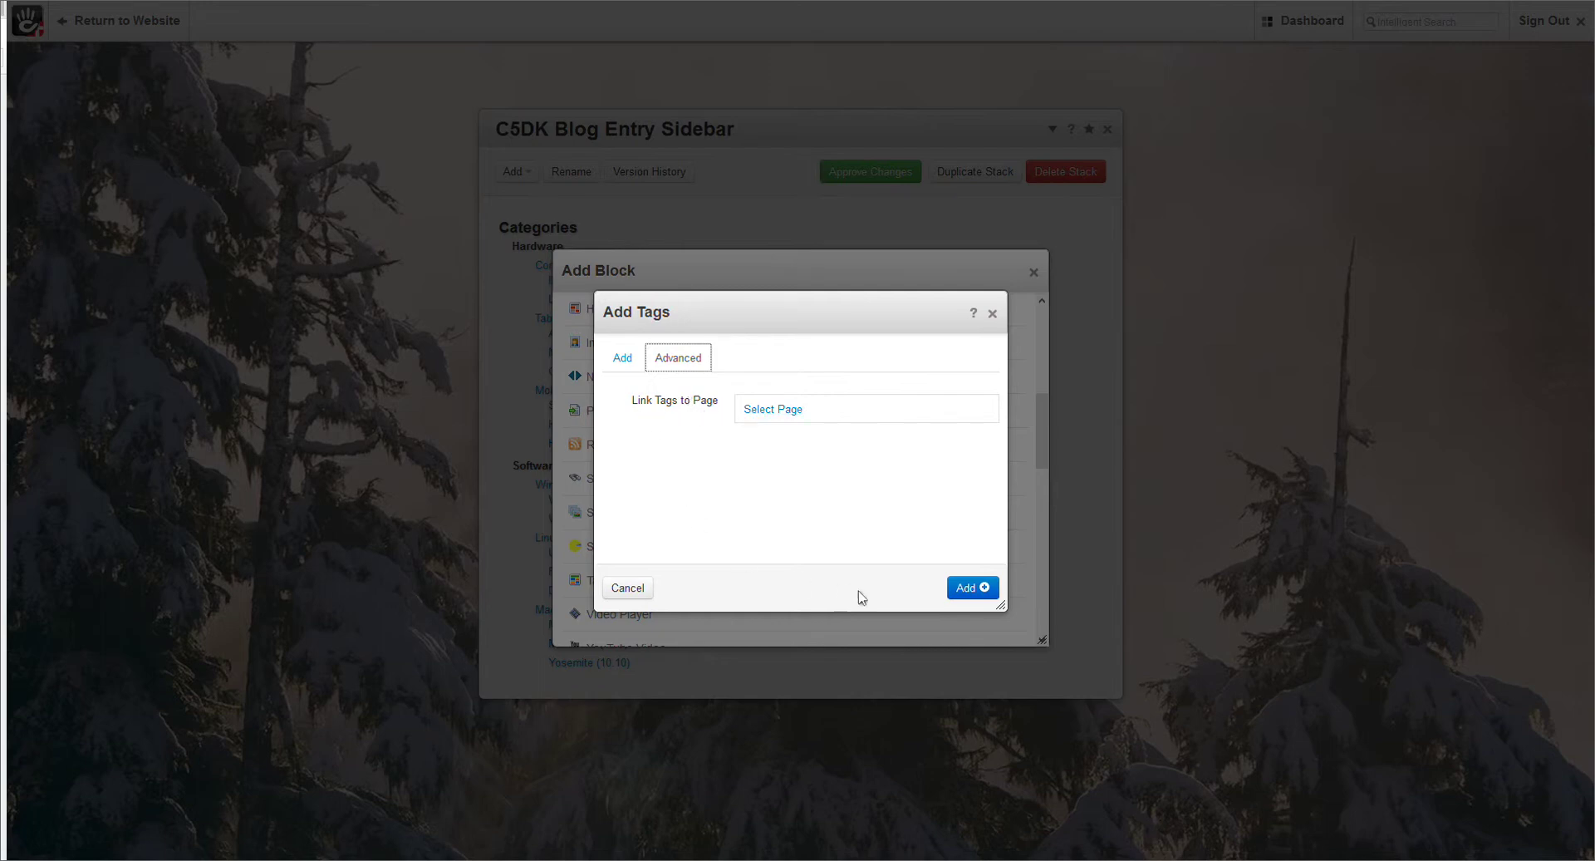
click(974, 589)
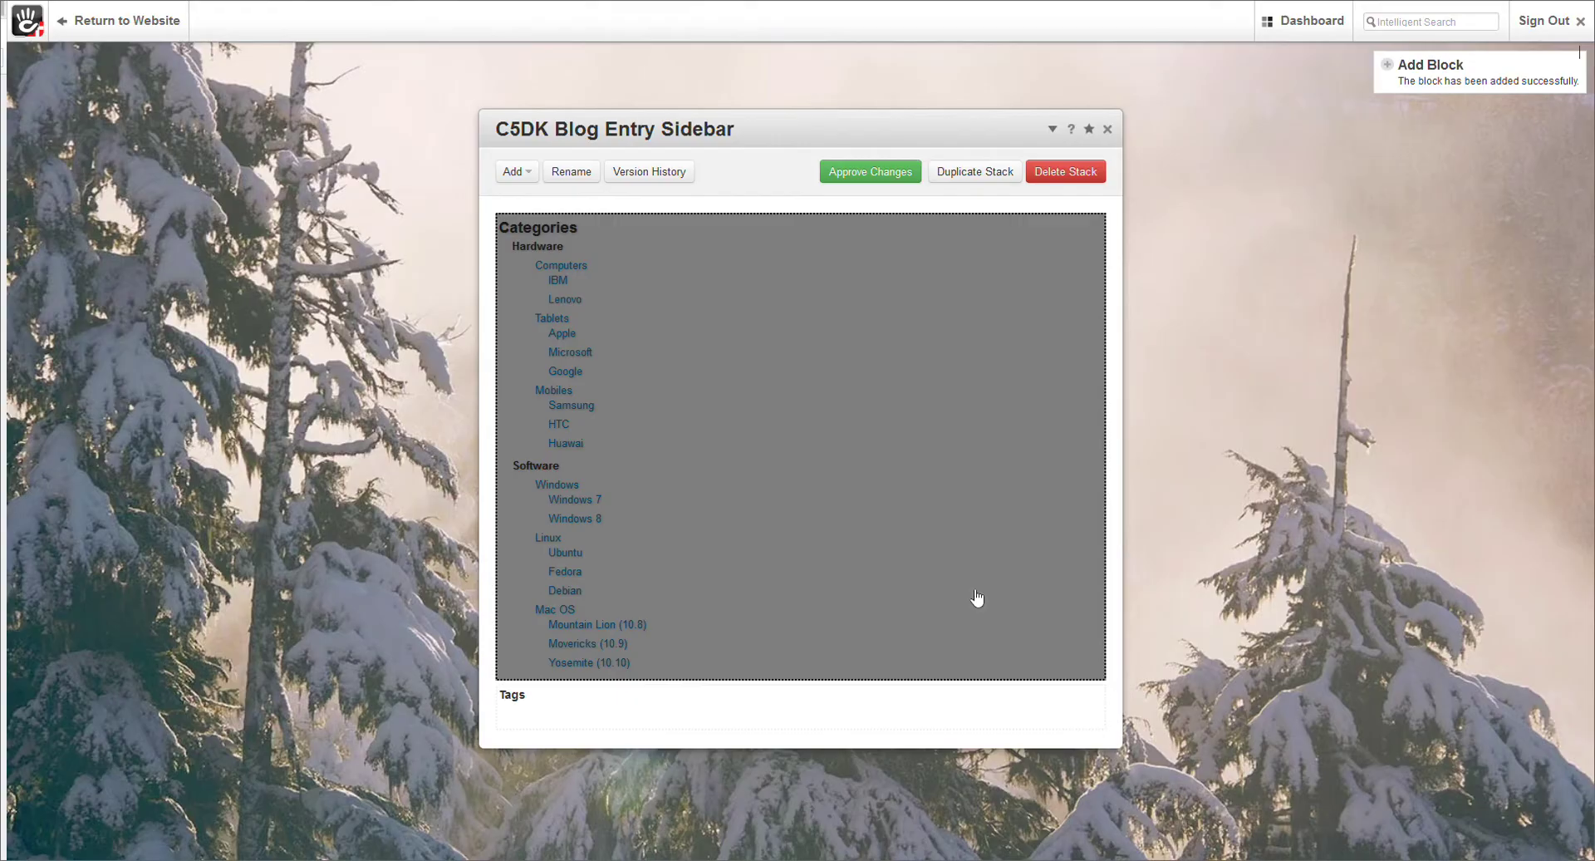
Apply the "C5dk Html5 Tags" custom template to the Tags block and approve the Sidebar stack's changes
click(557, 702)
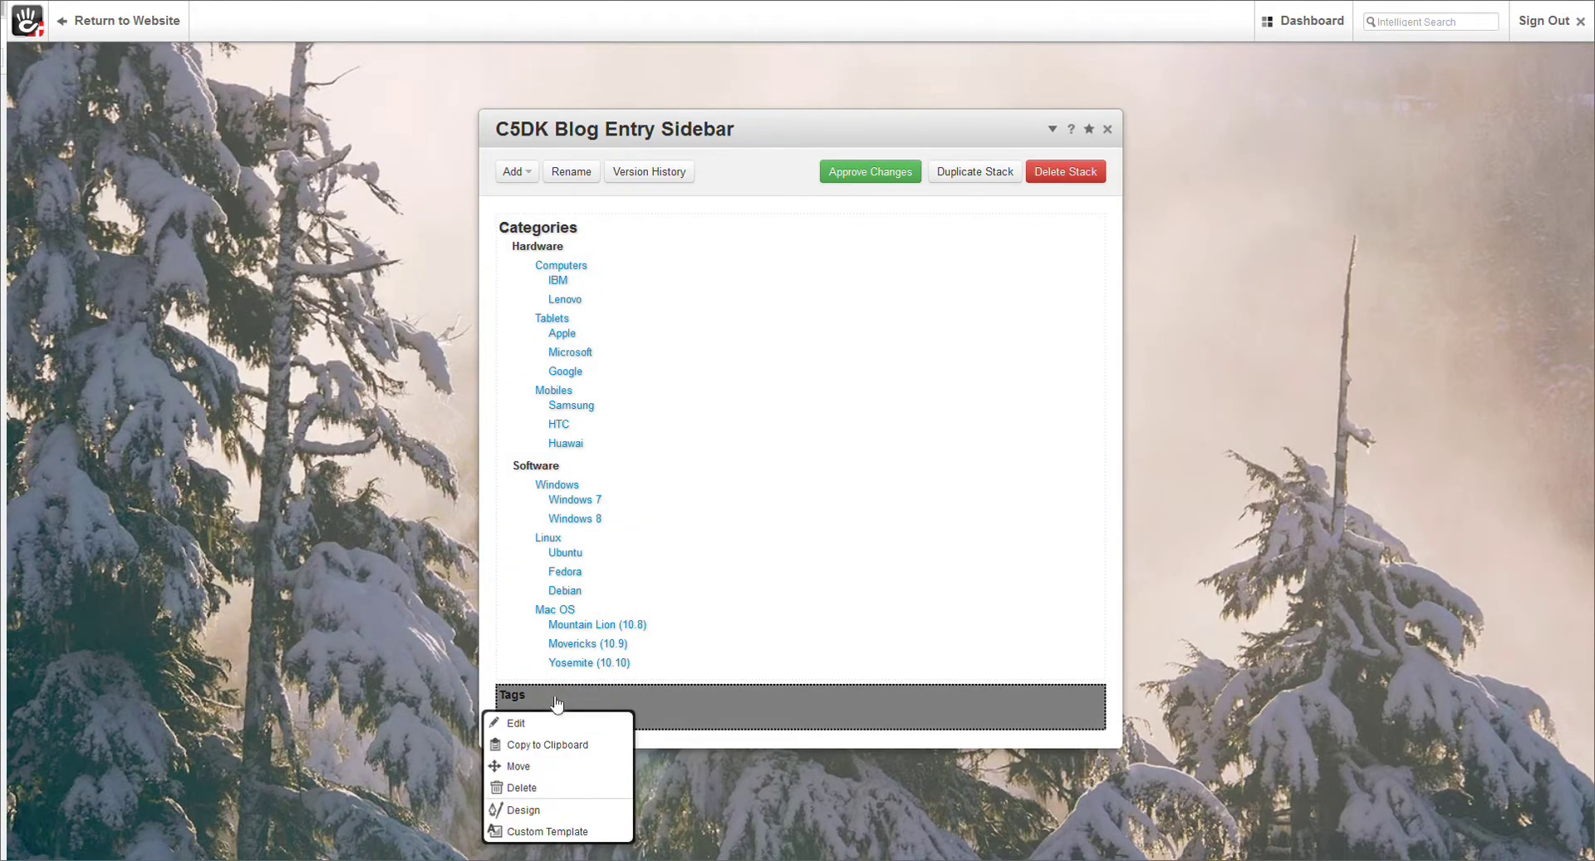
click(579, 832)
click(763, 385)
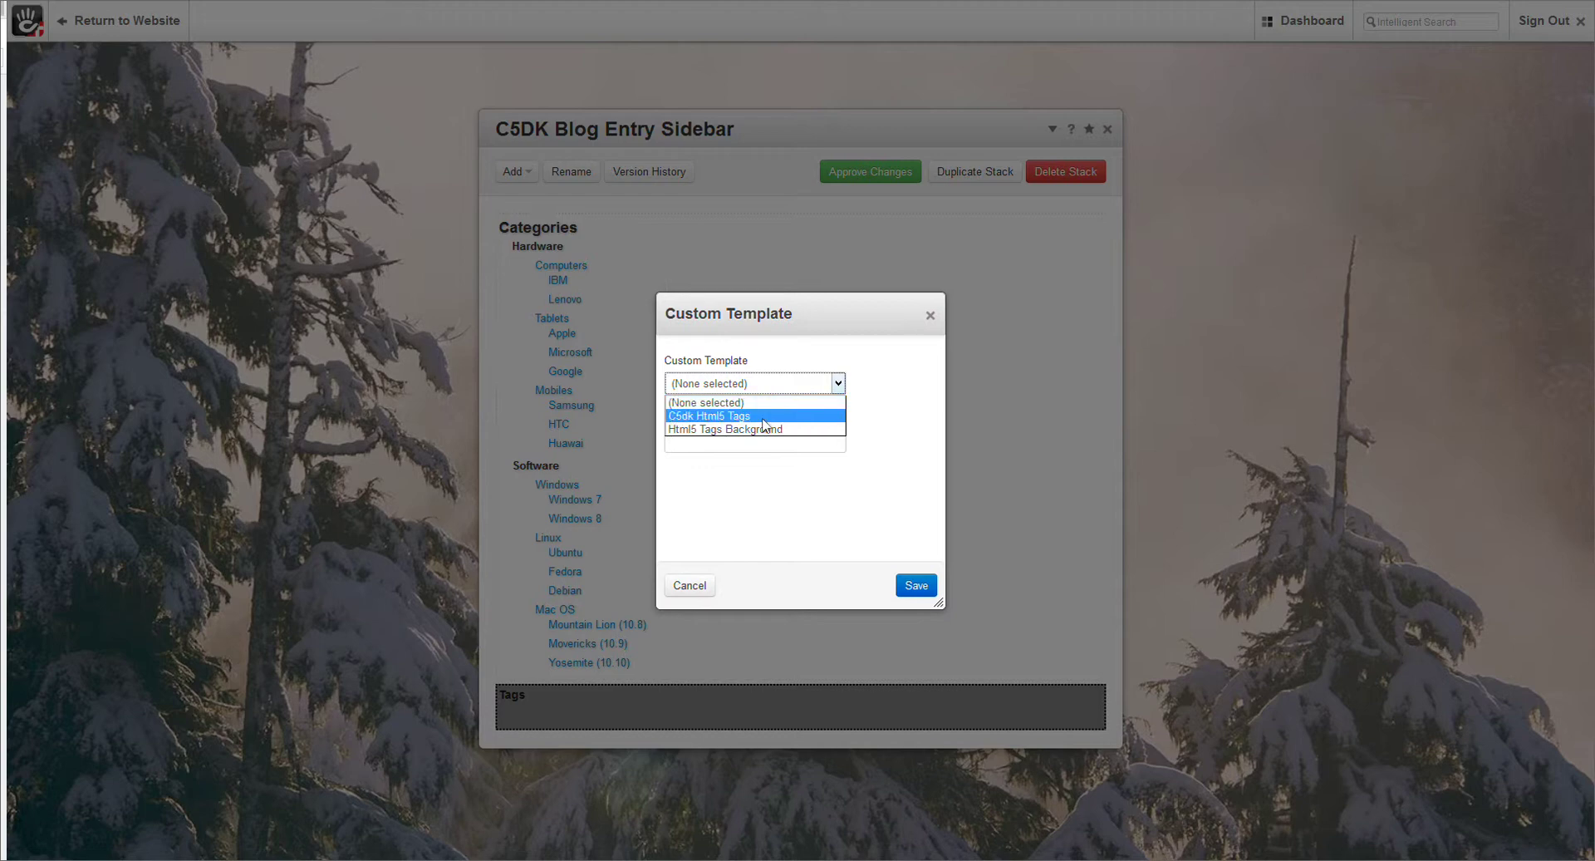
click(763, 416)
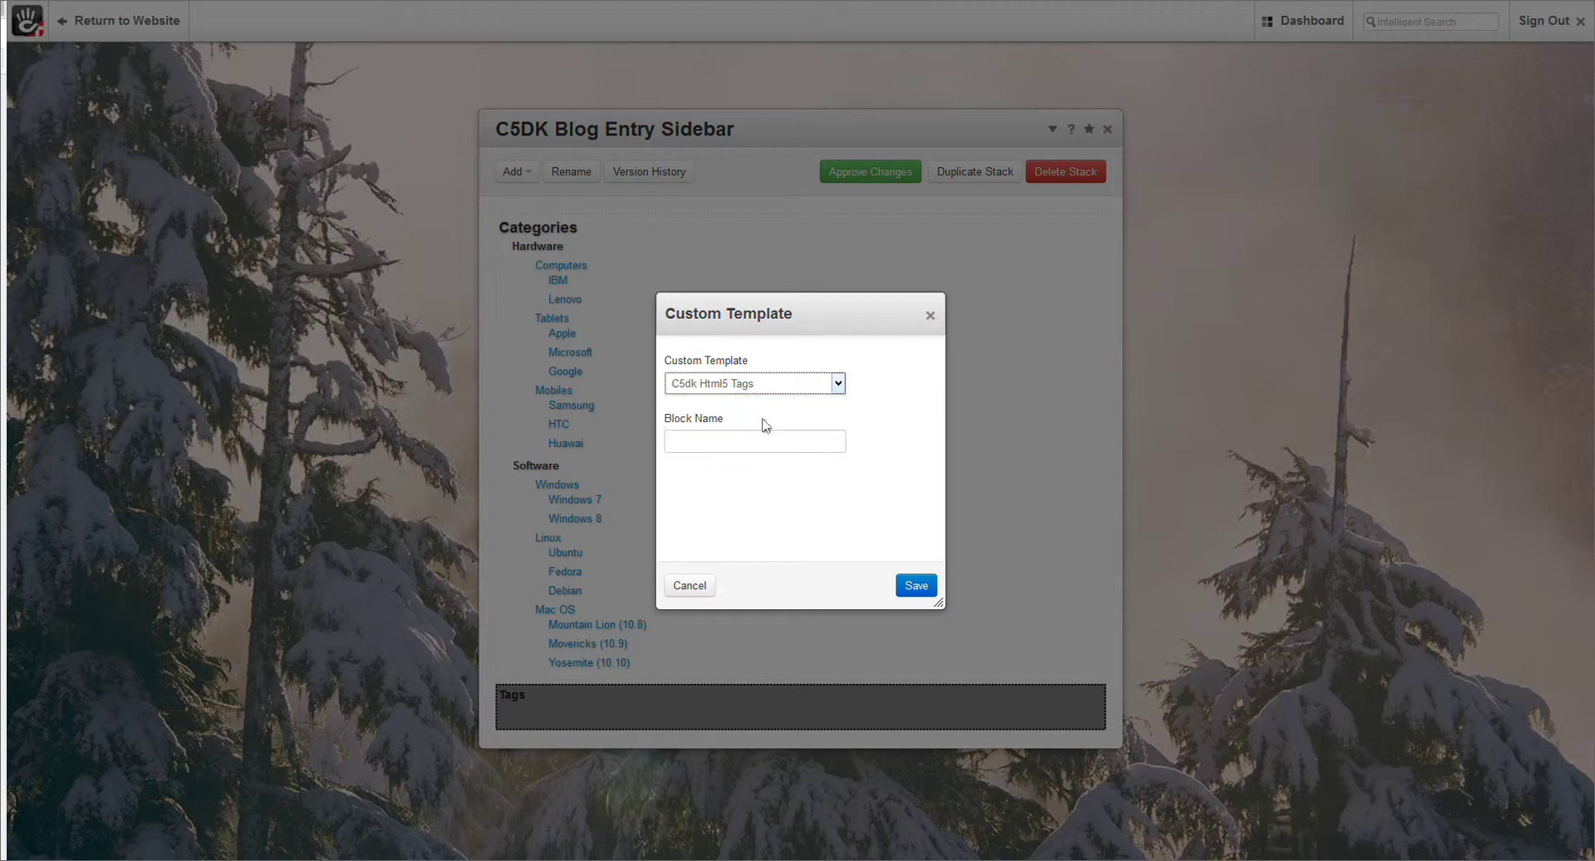
click(913, 587)
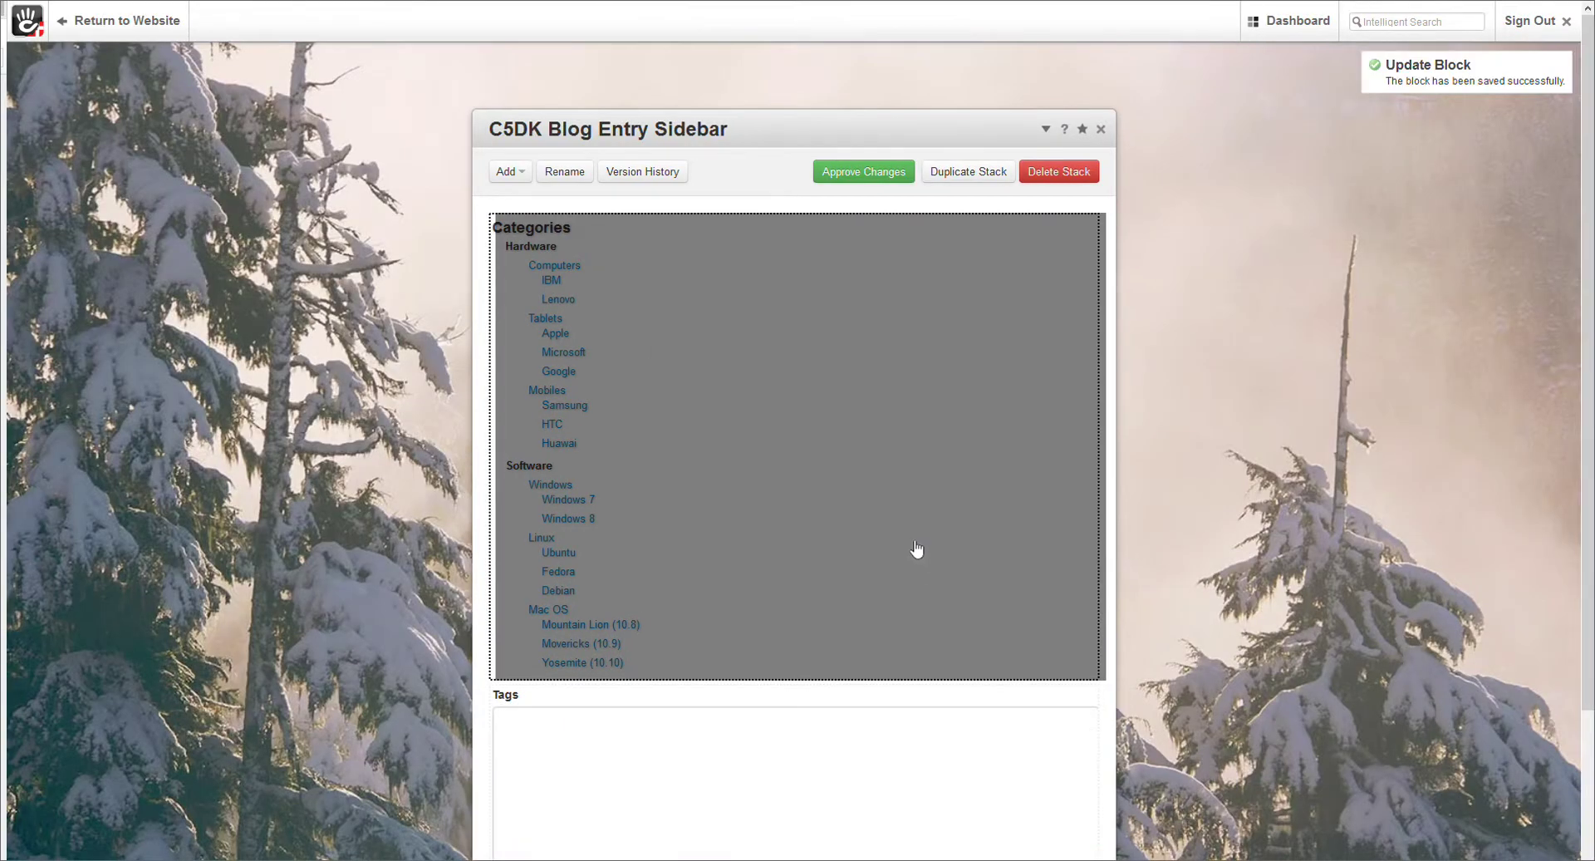
click(879, 176)
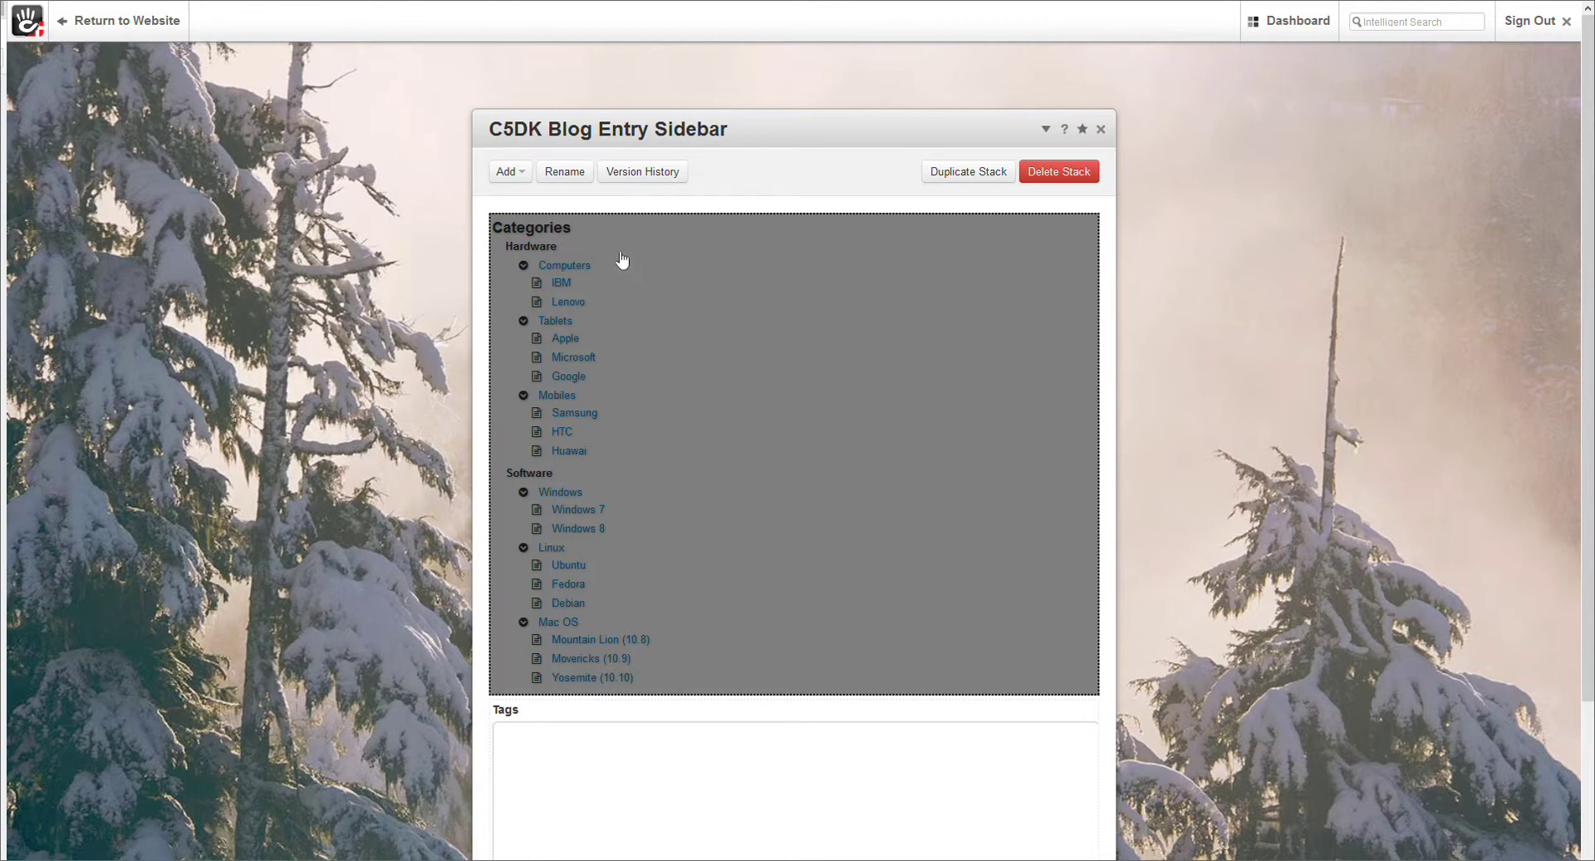
Return to the stacks list, open C5DK Blog Entry Post More and start adding a Guestbook / Comments block
click(1046, 129)
click(1056, 148)
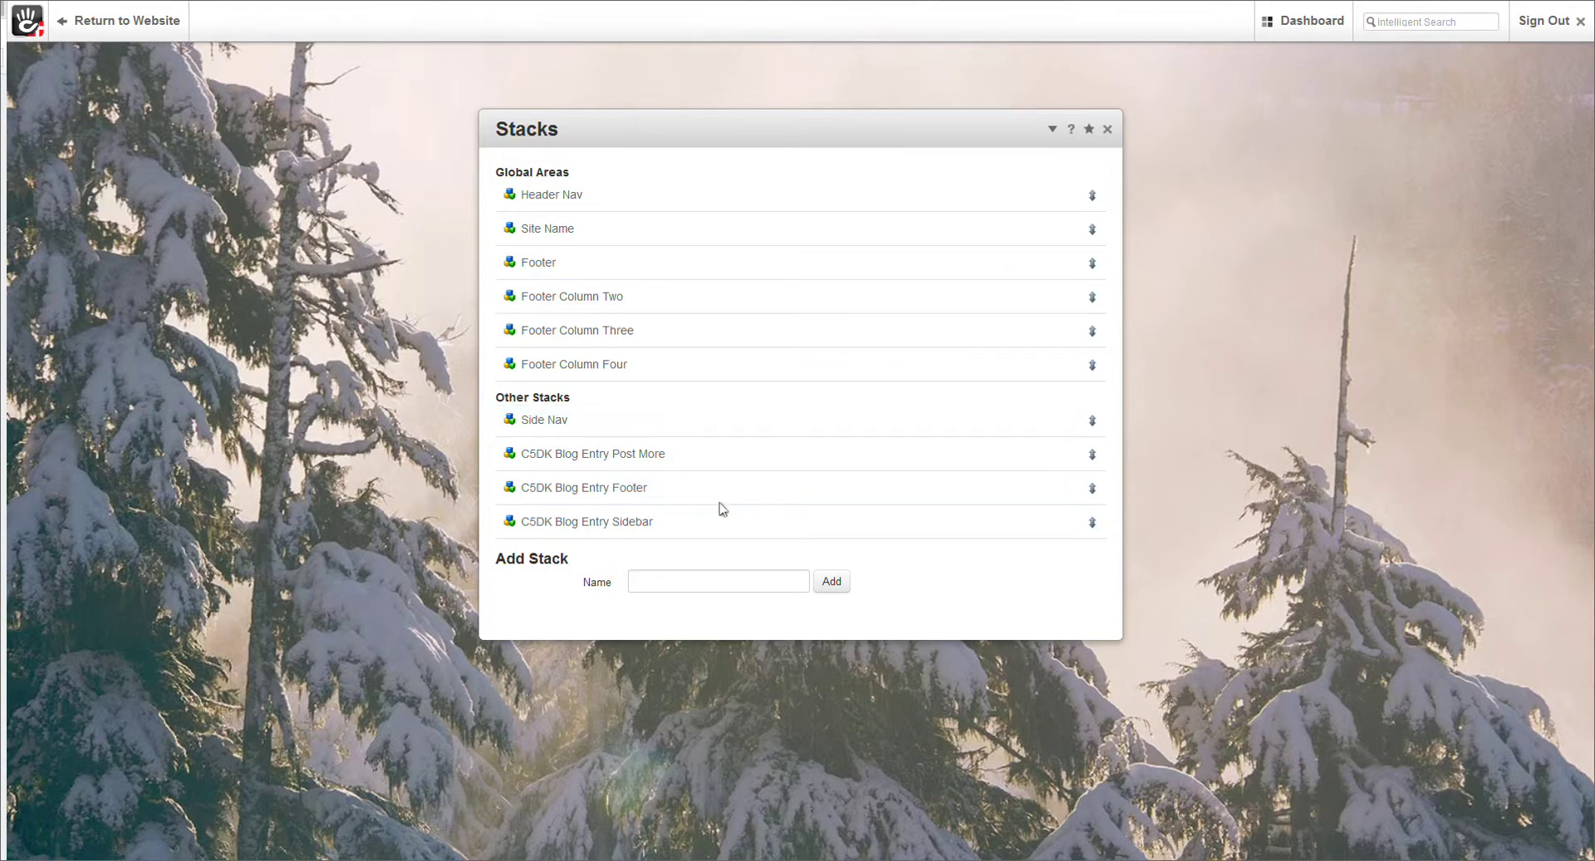
click(722, 462)
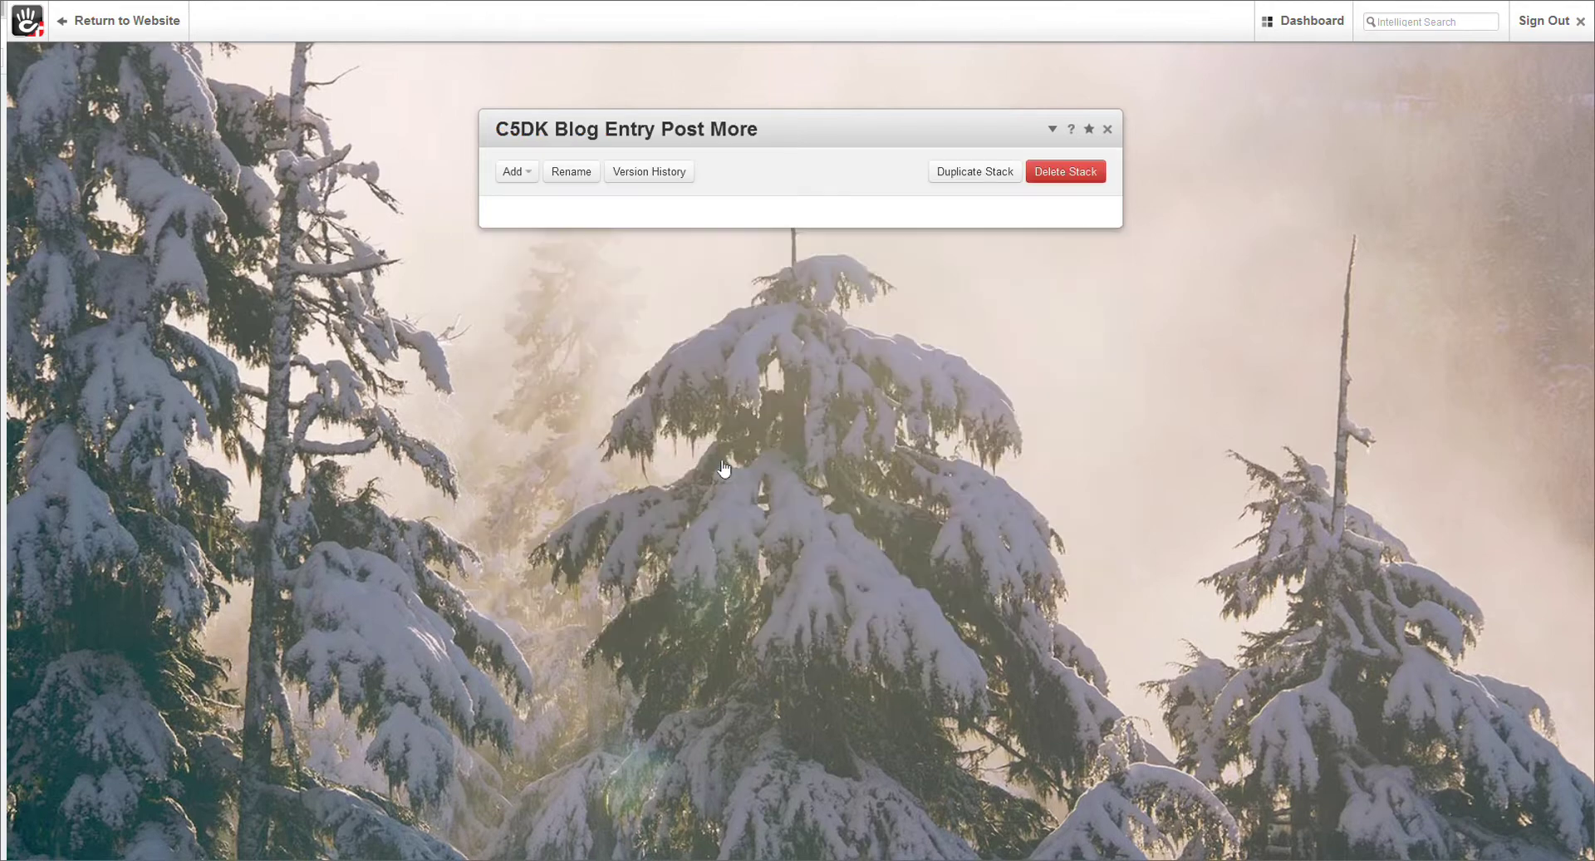
click(532, 180)
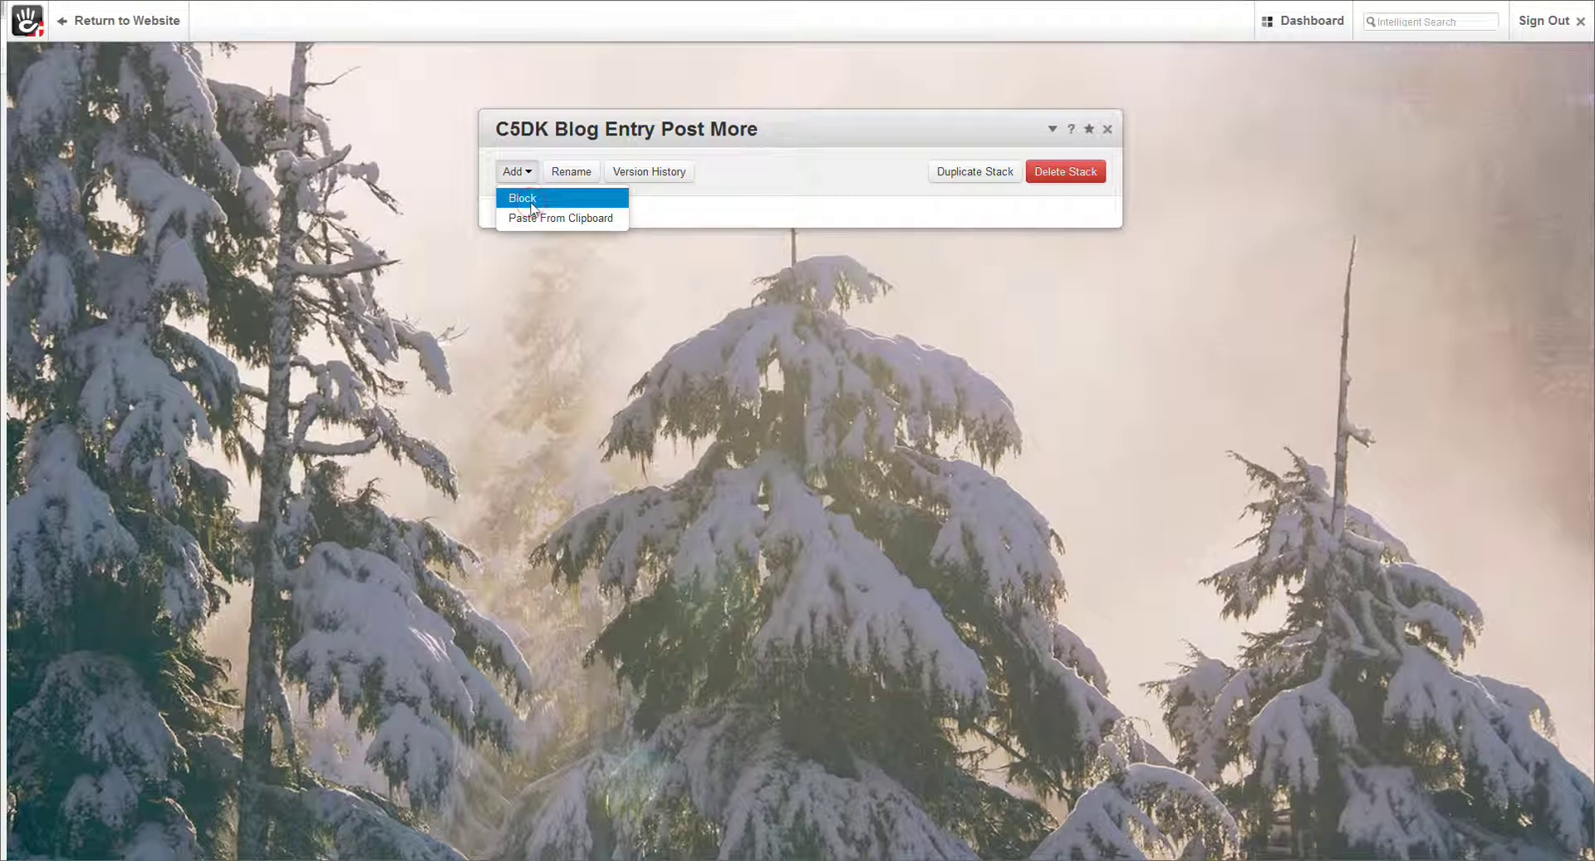
click(531, 202)
scroll(785, 472, down, 3)
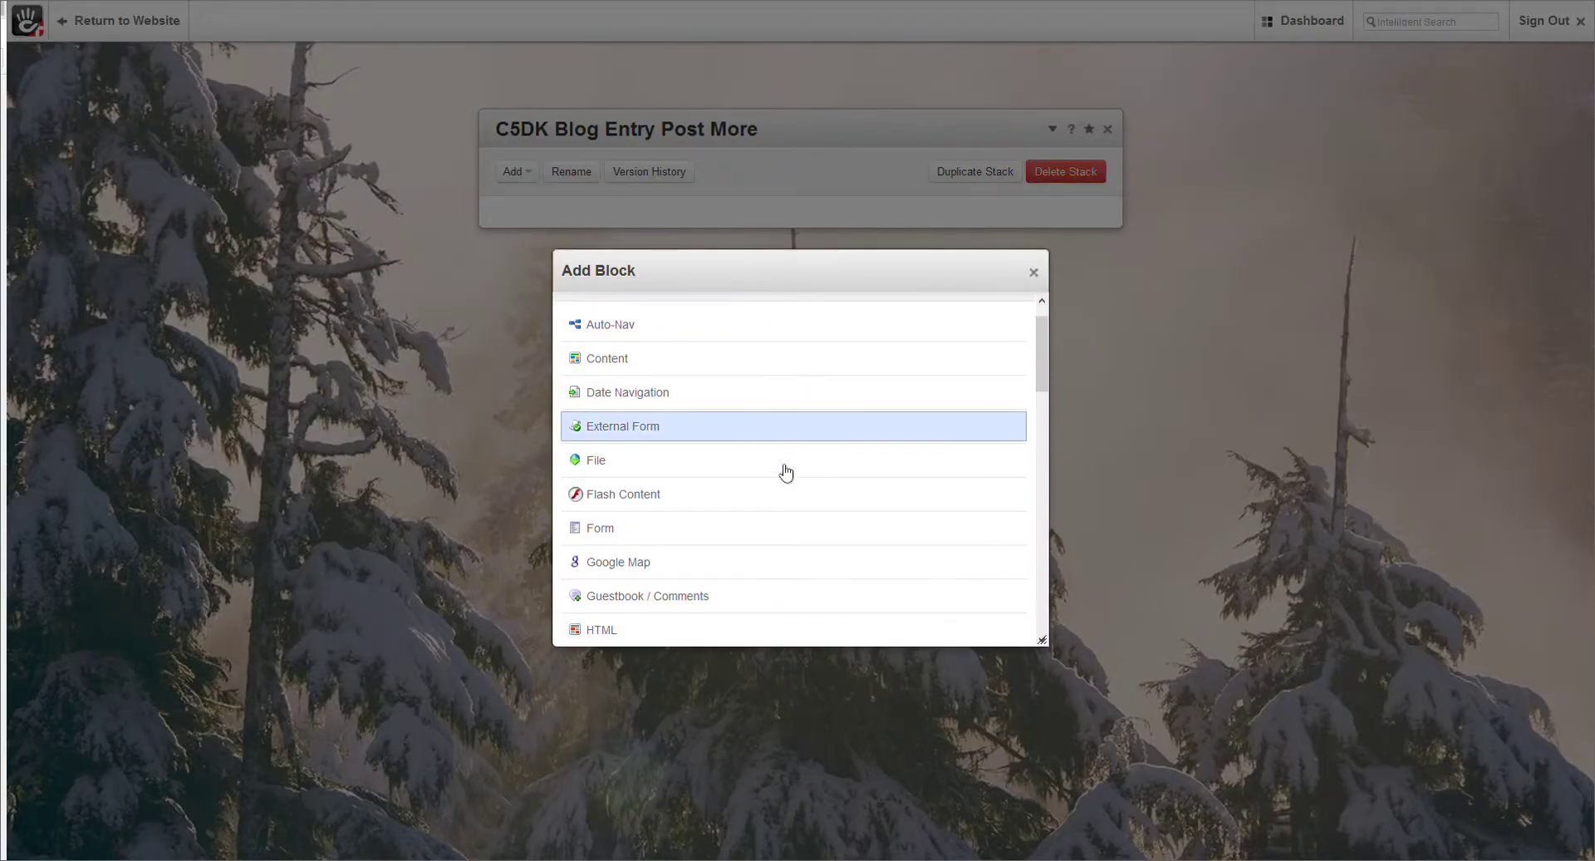
click(746, 517)
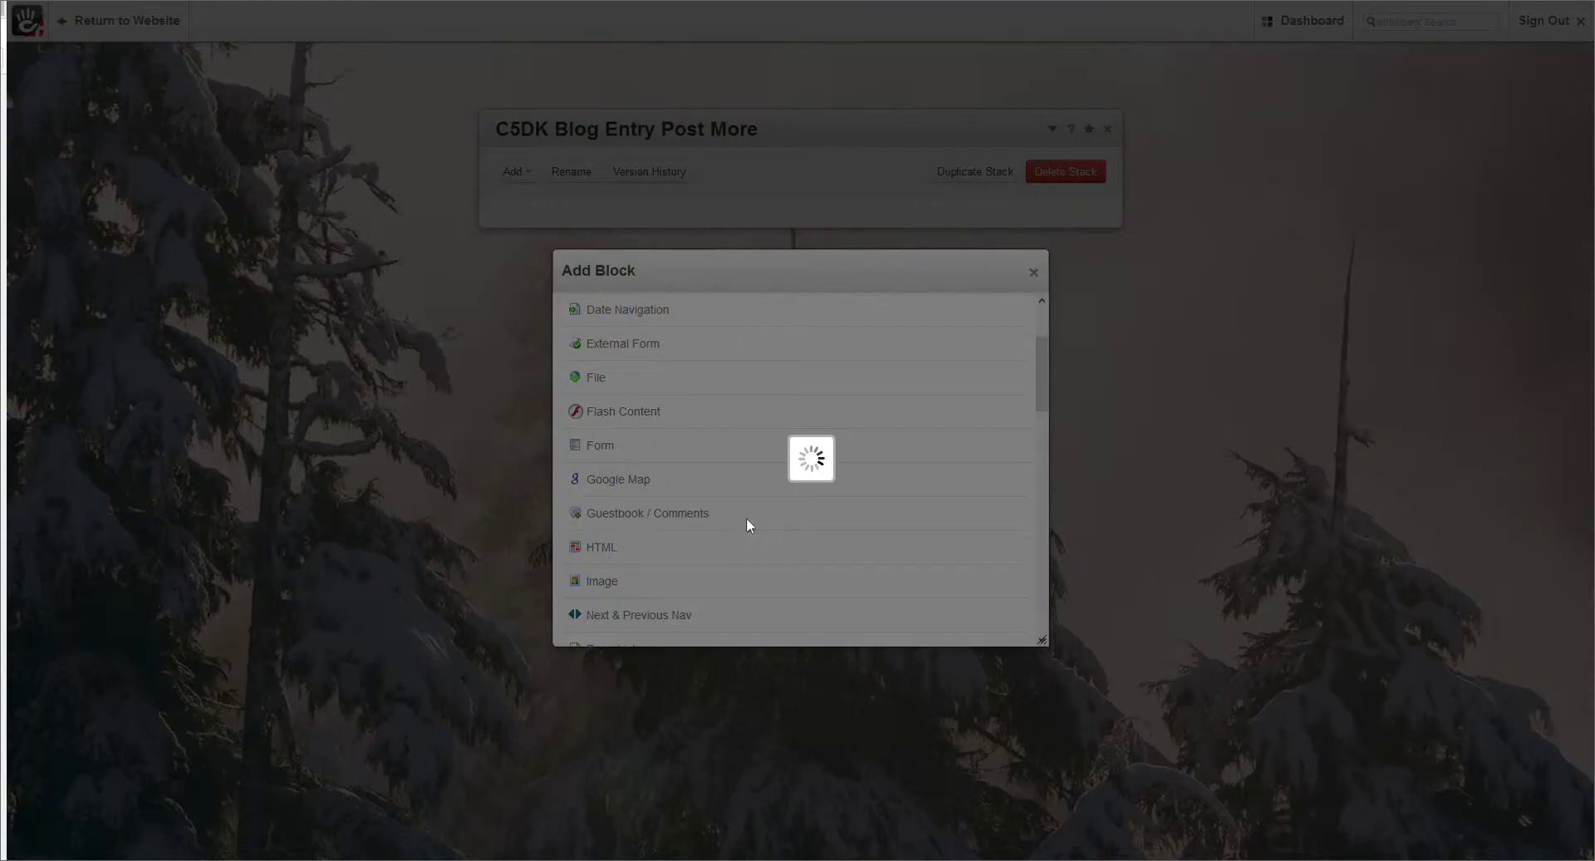
Title the comments block "Make a comment", add it with the default options and approve the Post More stack's changes
click(797, 268)
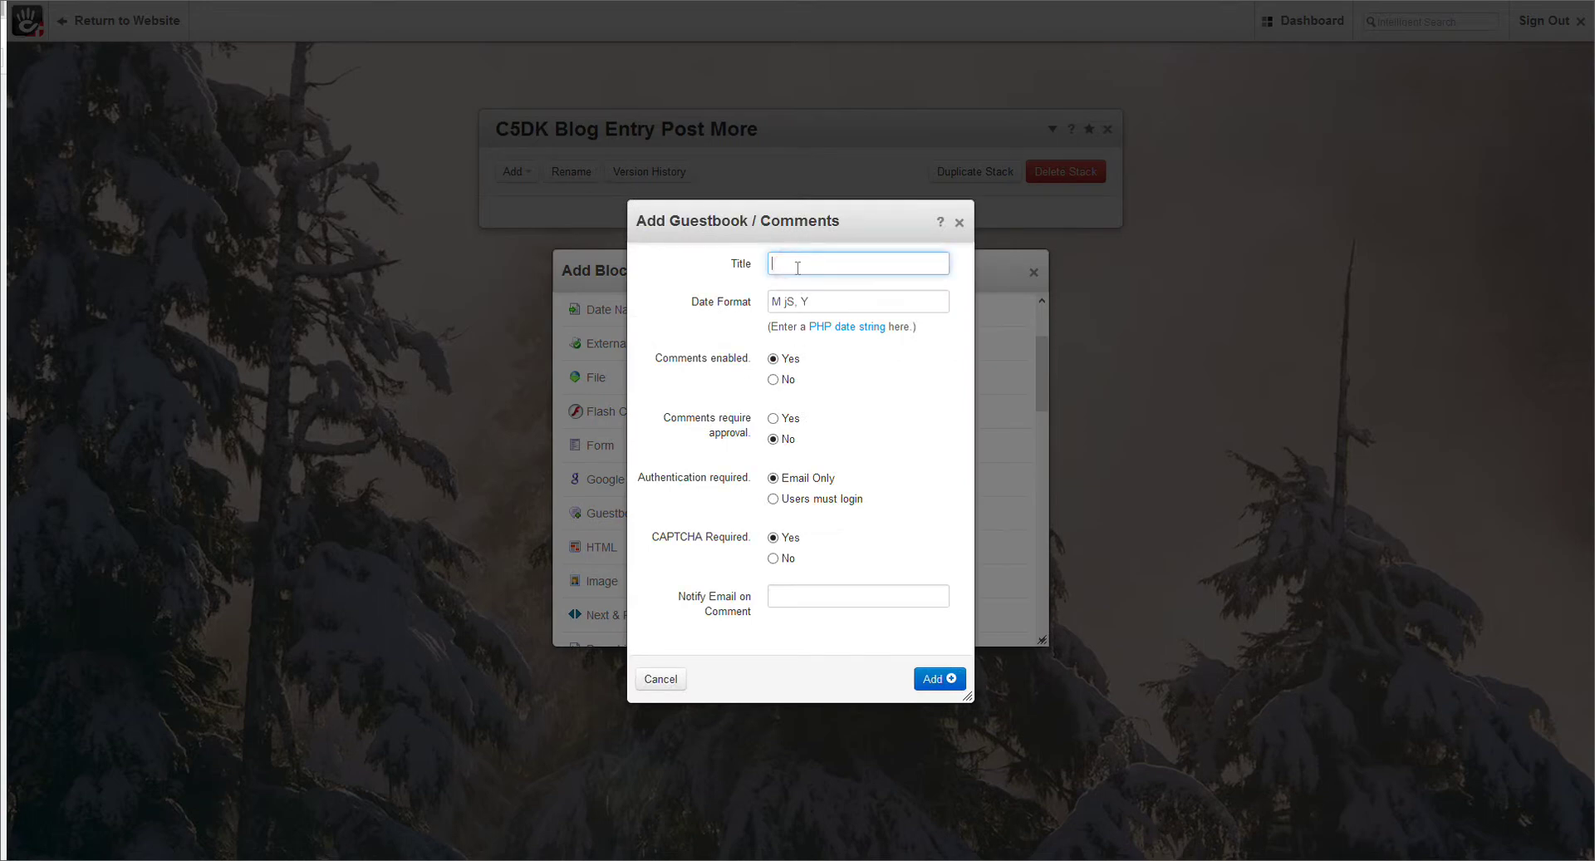
text(Make a comment)
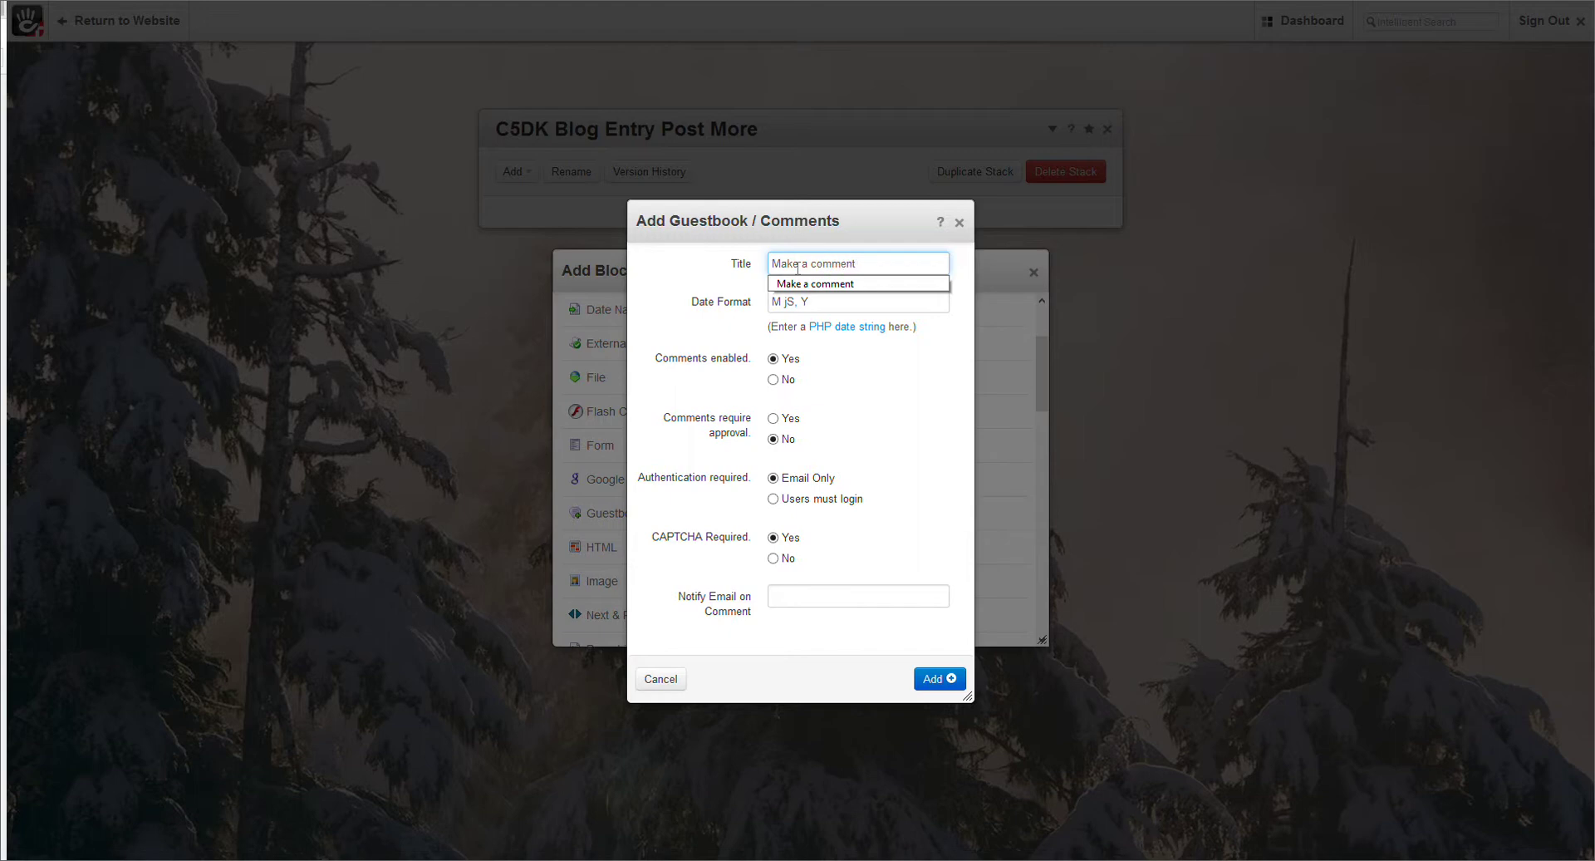
key(Down)
key(Return)
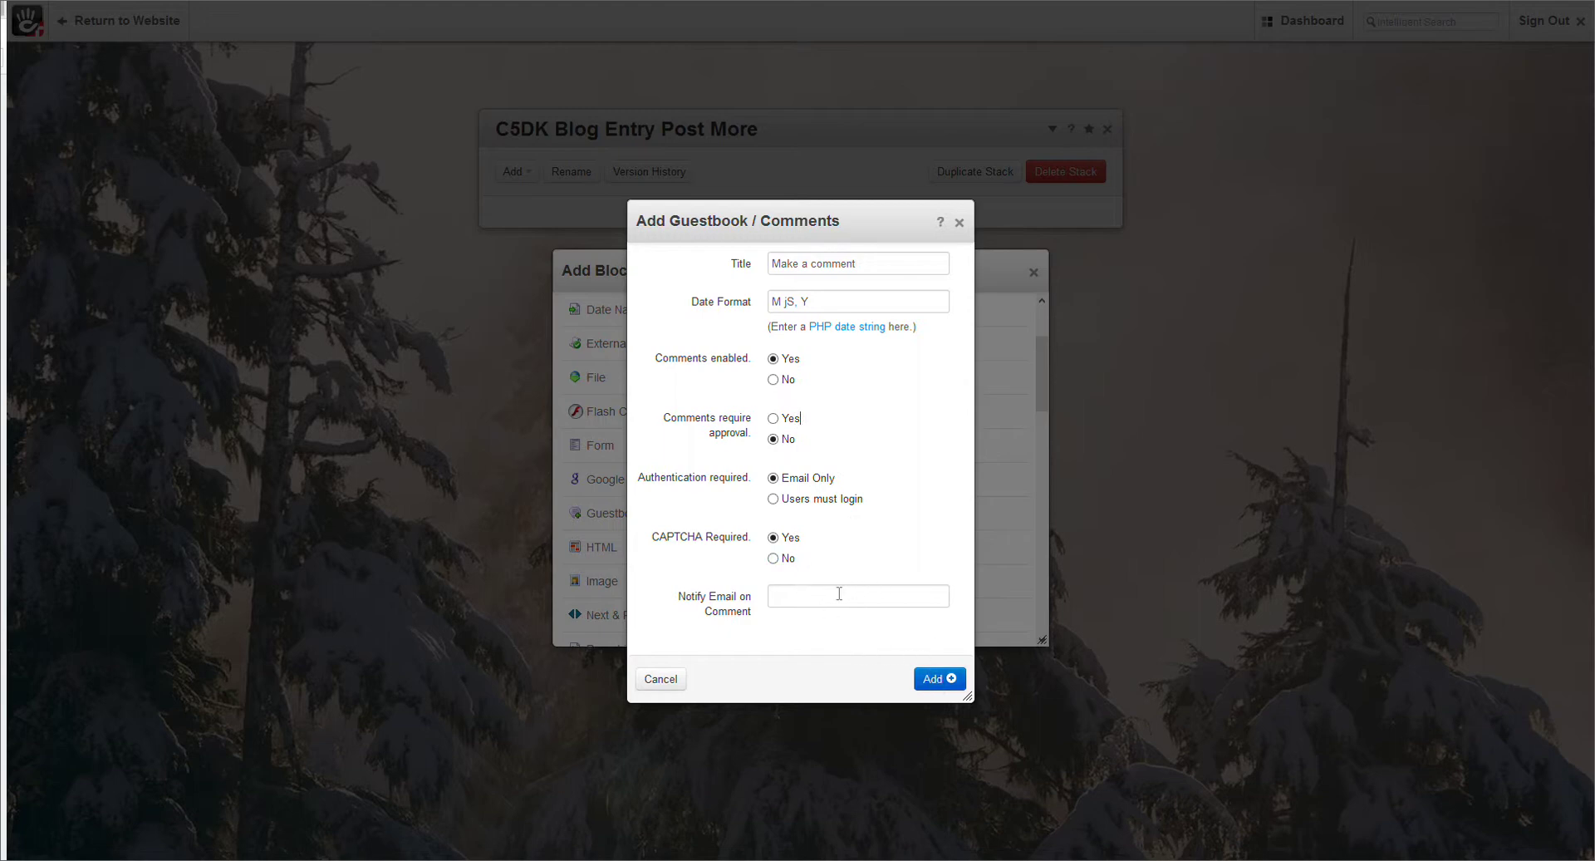
click(942, 679)
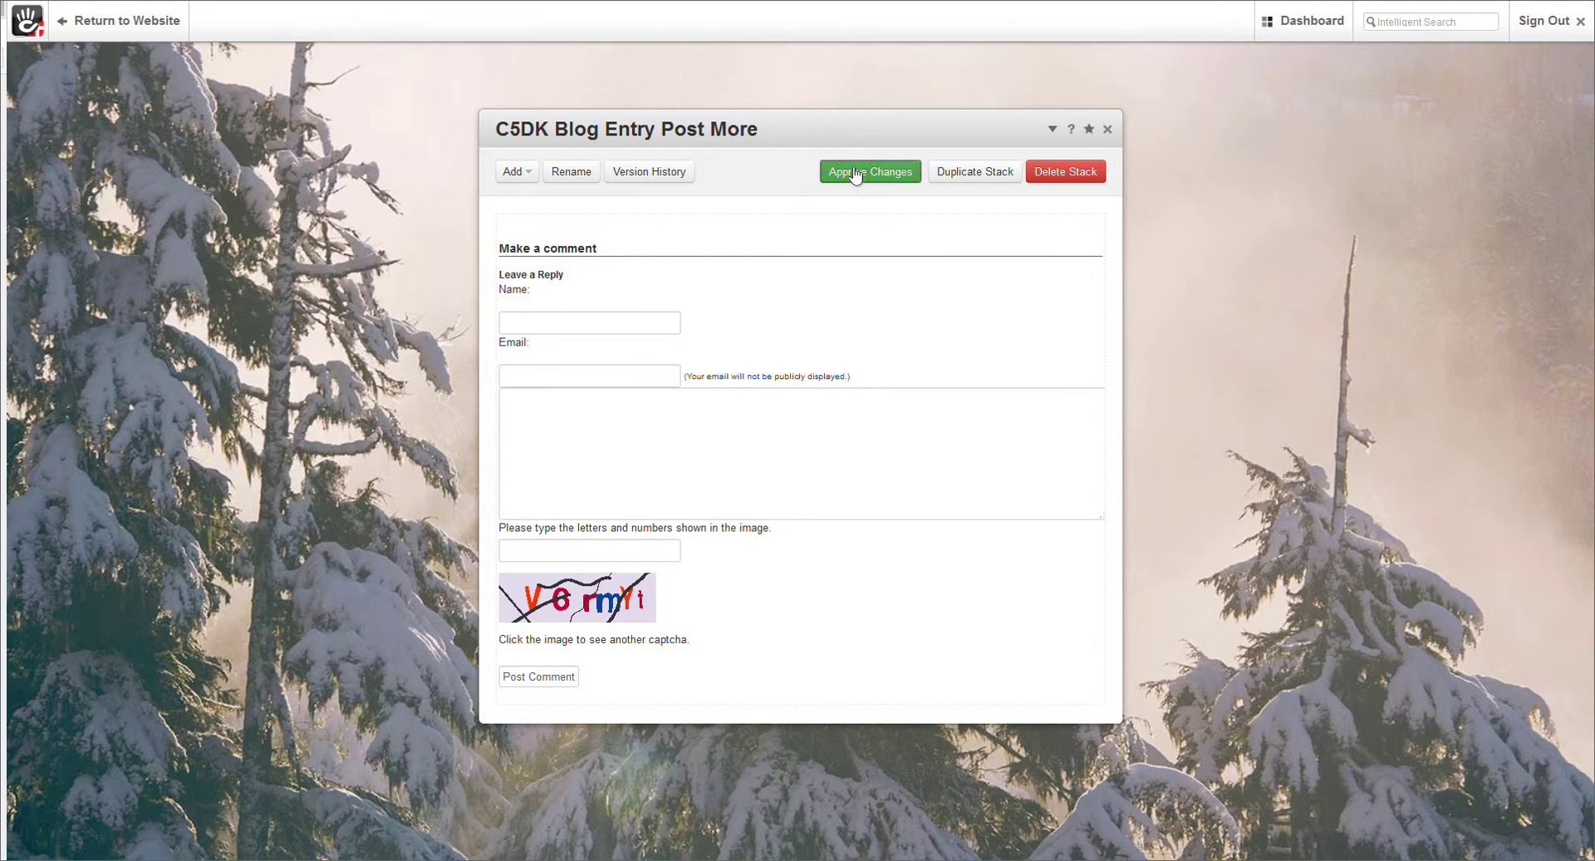
click(856, 172)
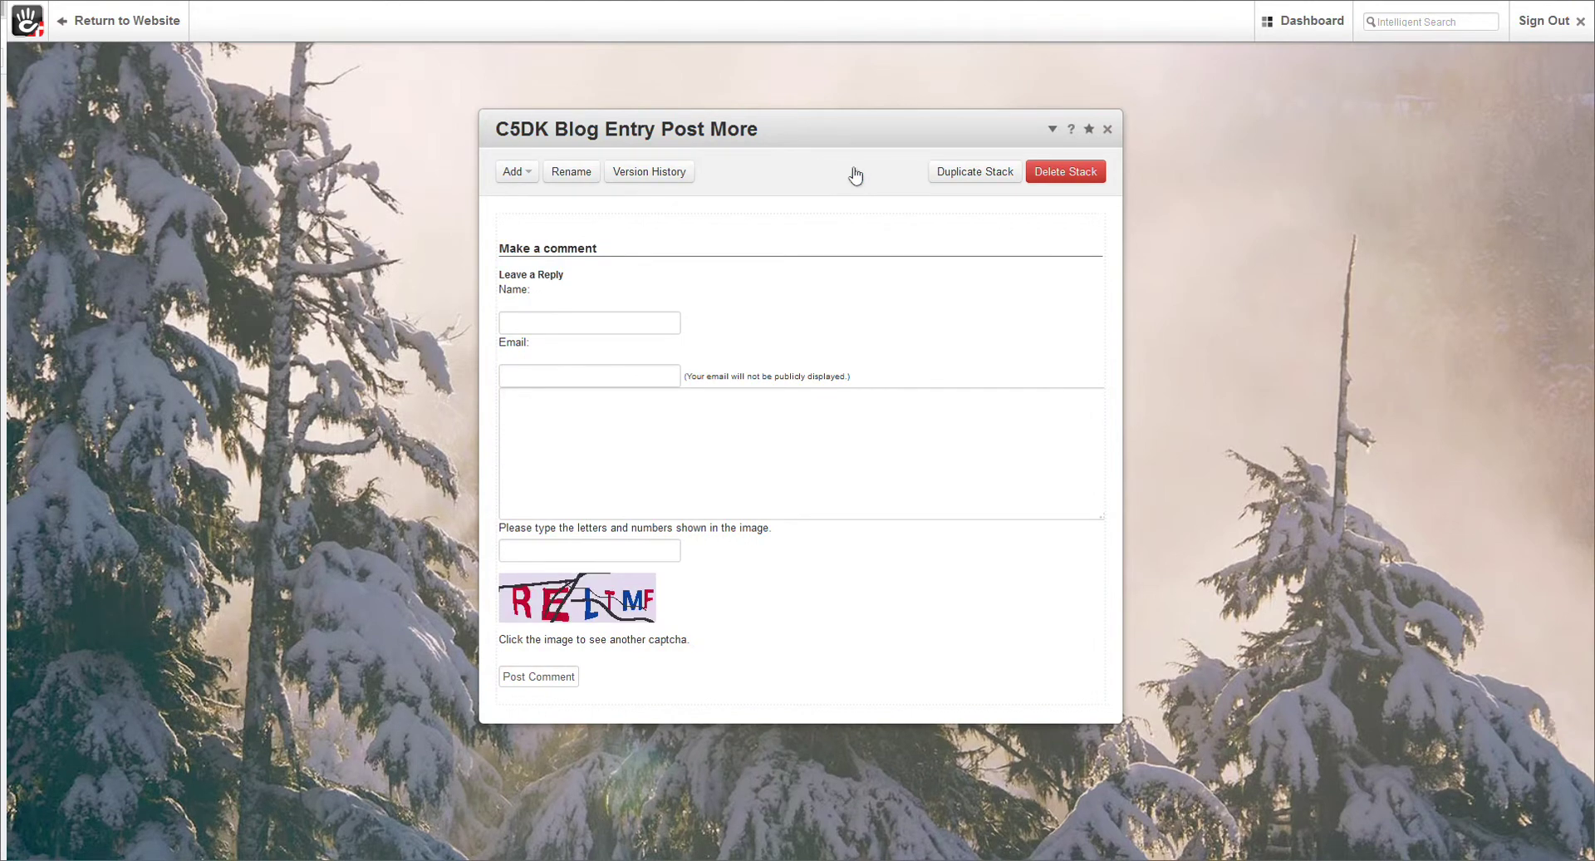
Open the C5DK Blog Entry Footer stack and add a C5DK Next & Previous Nav block with its default settings
click(1052, 130)
click(1055, 151)
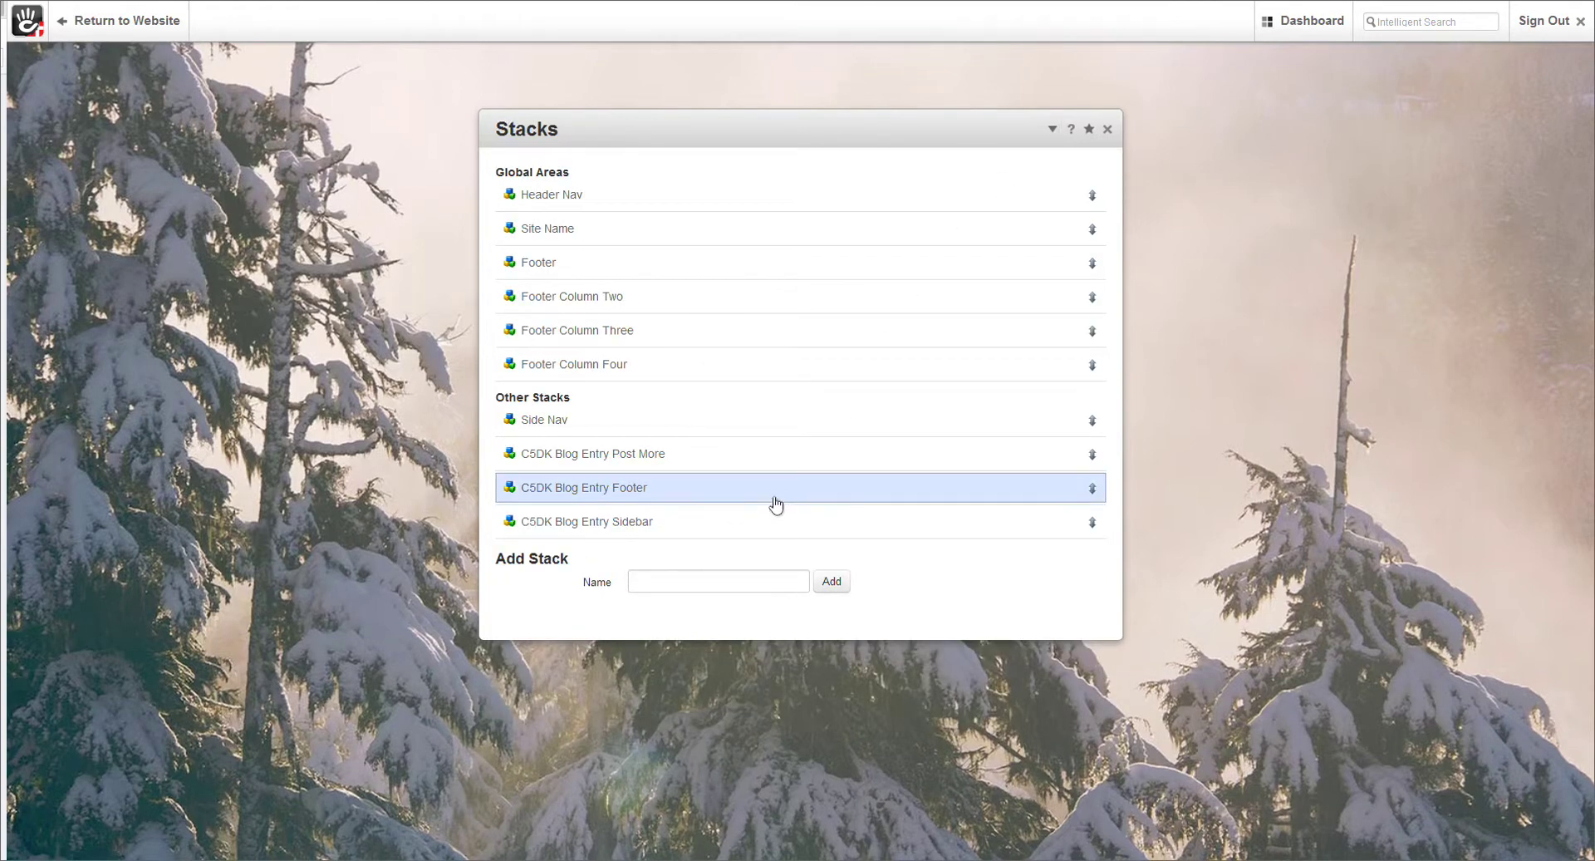
click(774, 501)
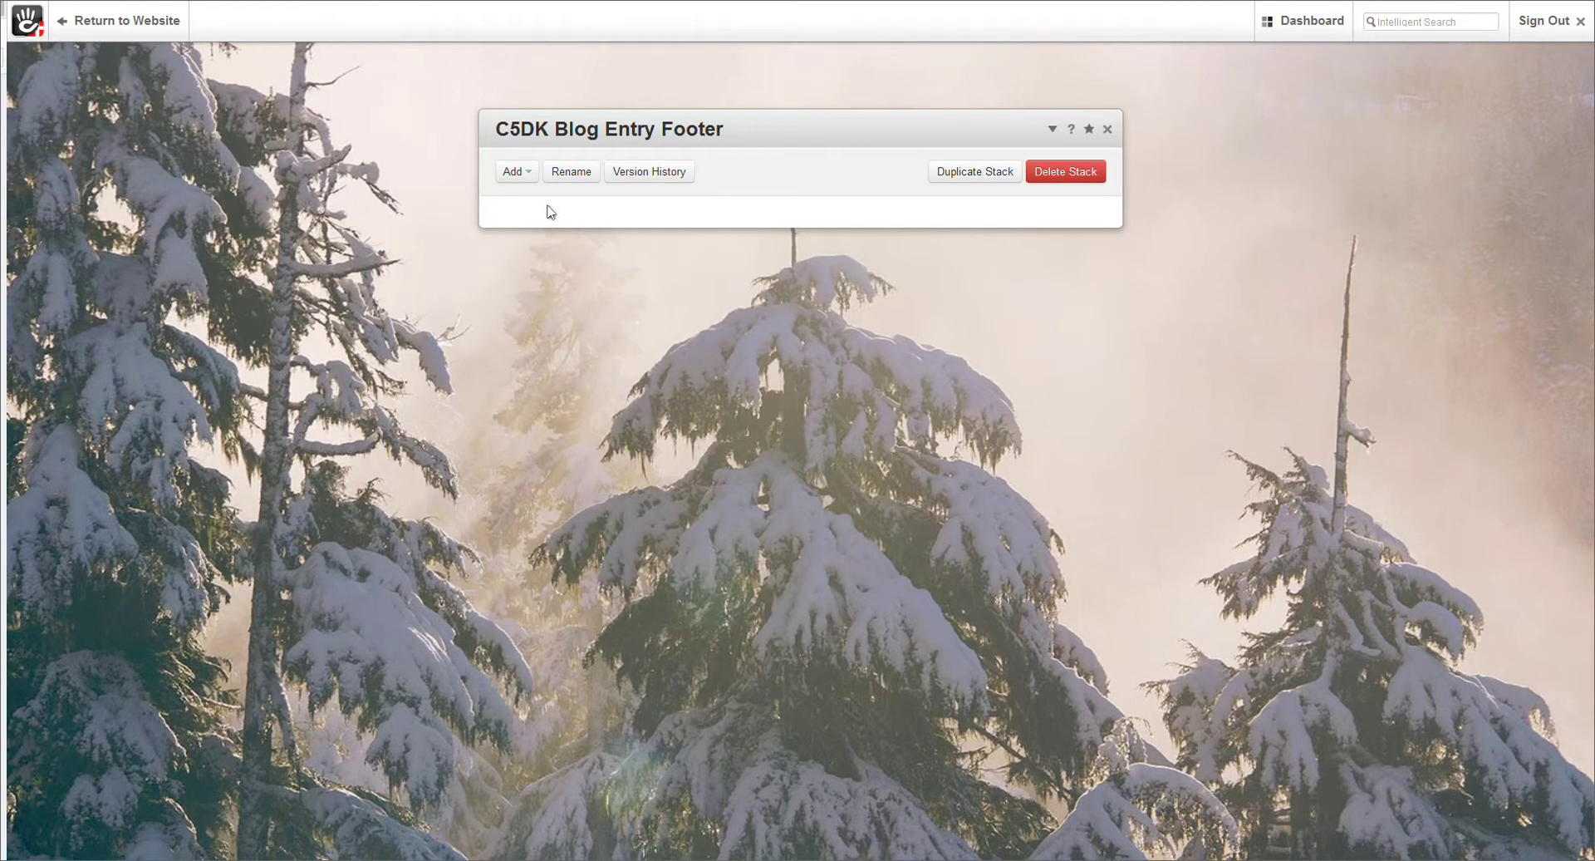
click(527, 176)
click(525, 197)
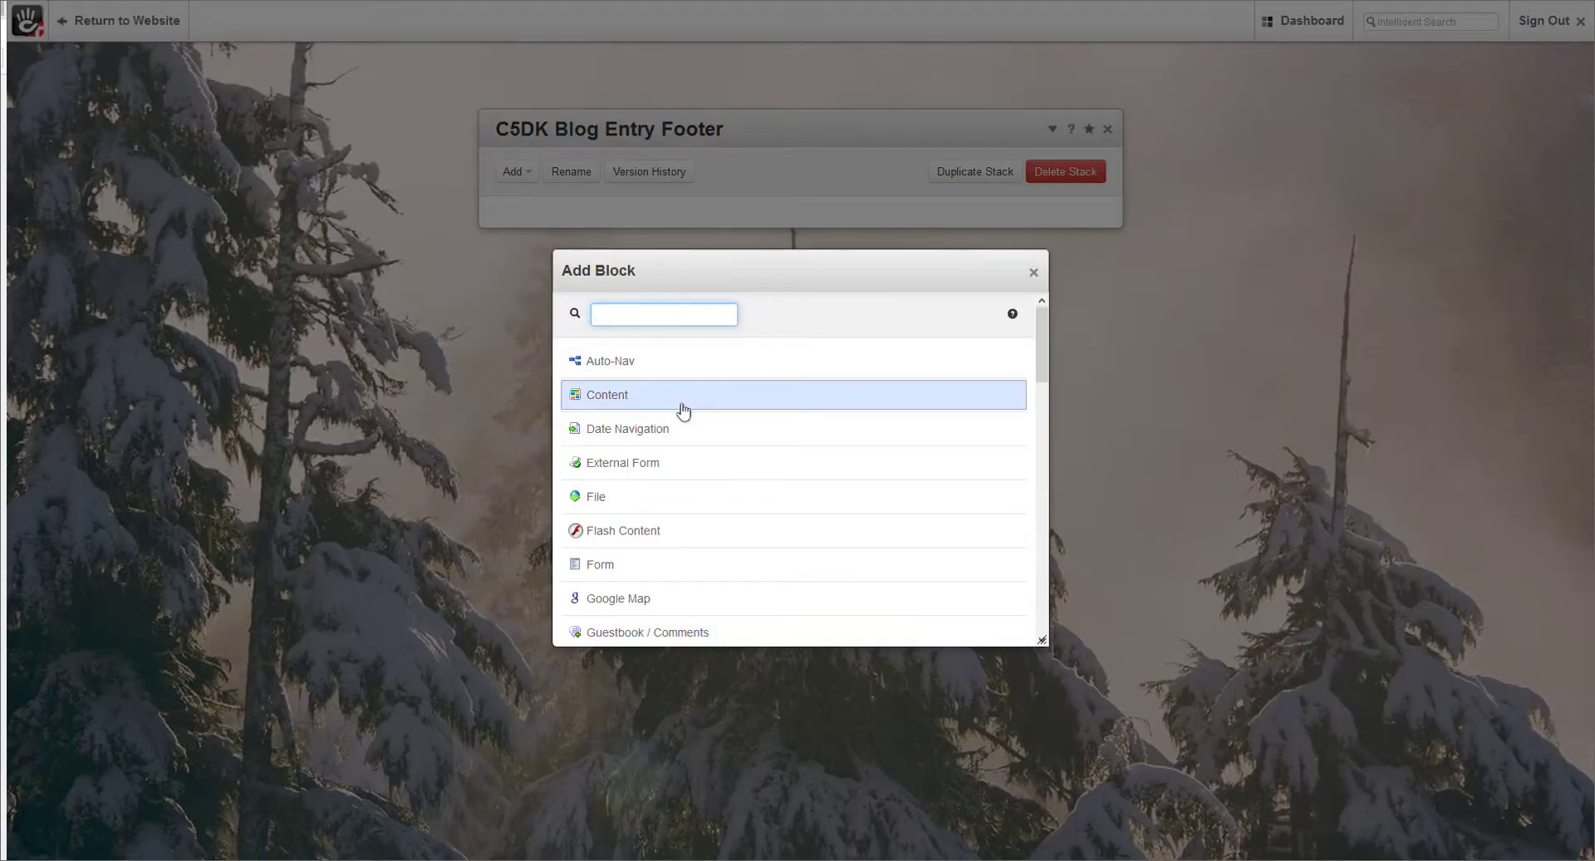
scroll(683, 408, down, 15)
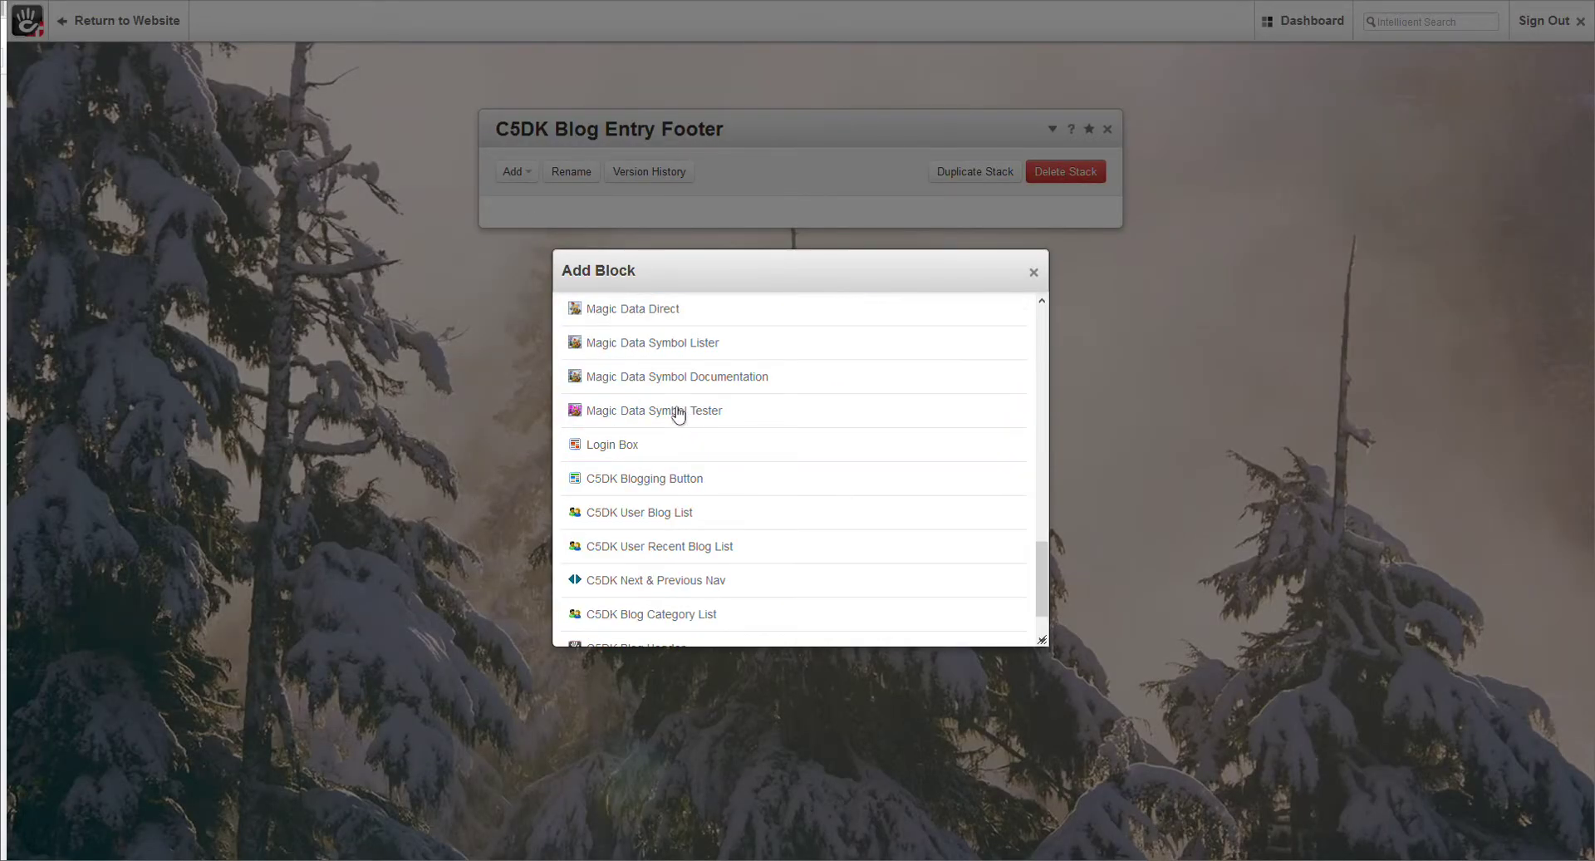
click(662, 514)
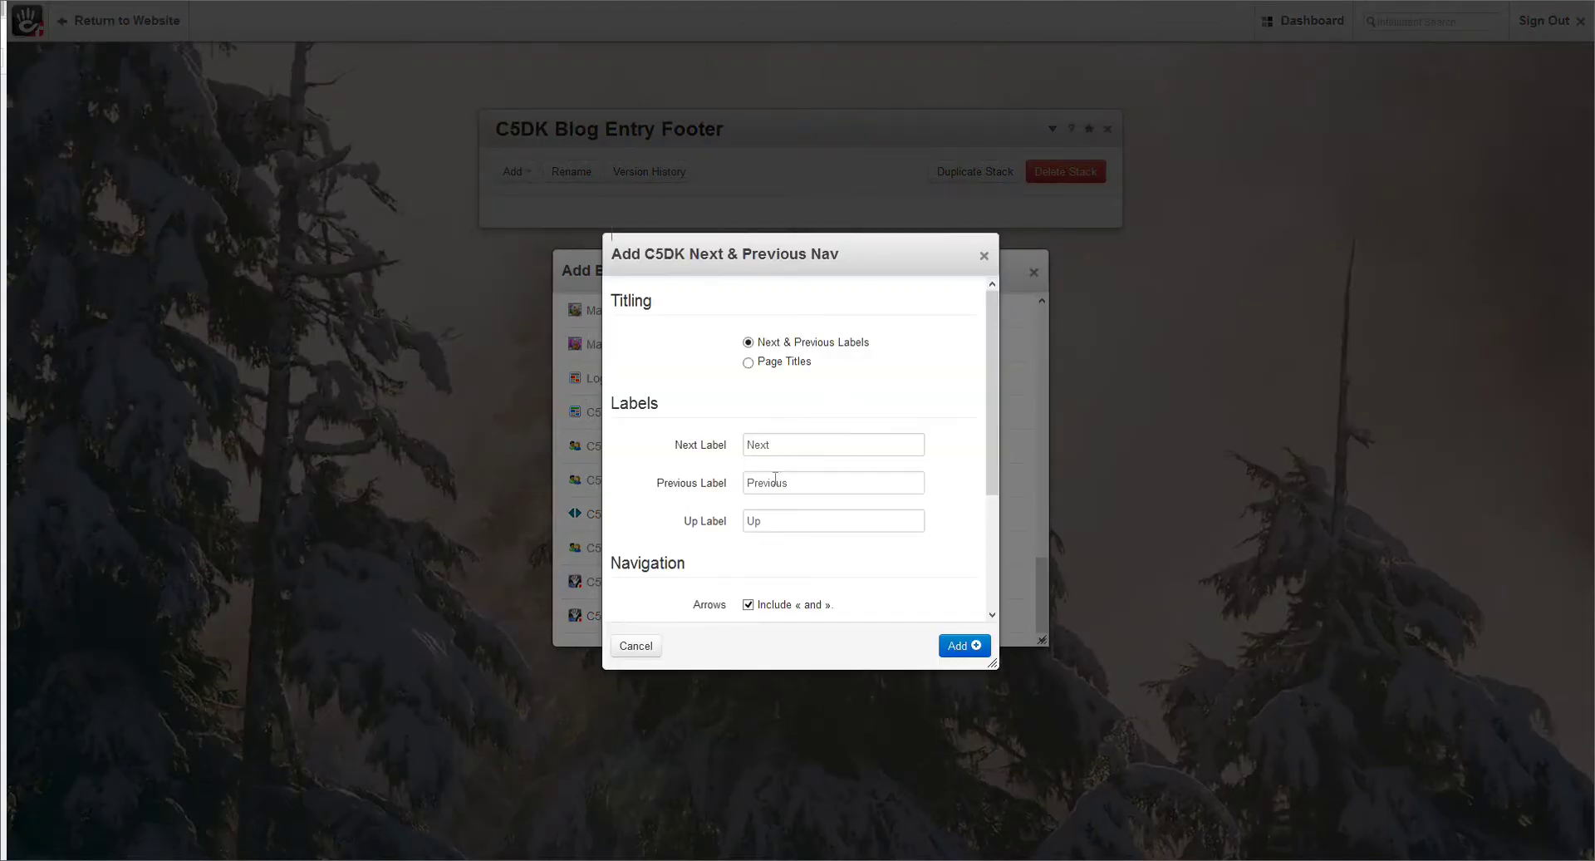
scroll(864, 561, down, 3)
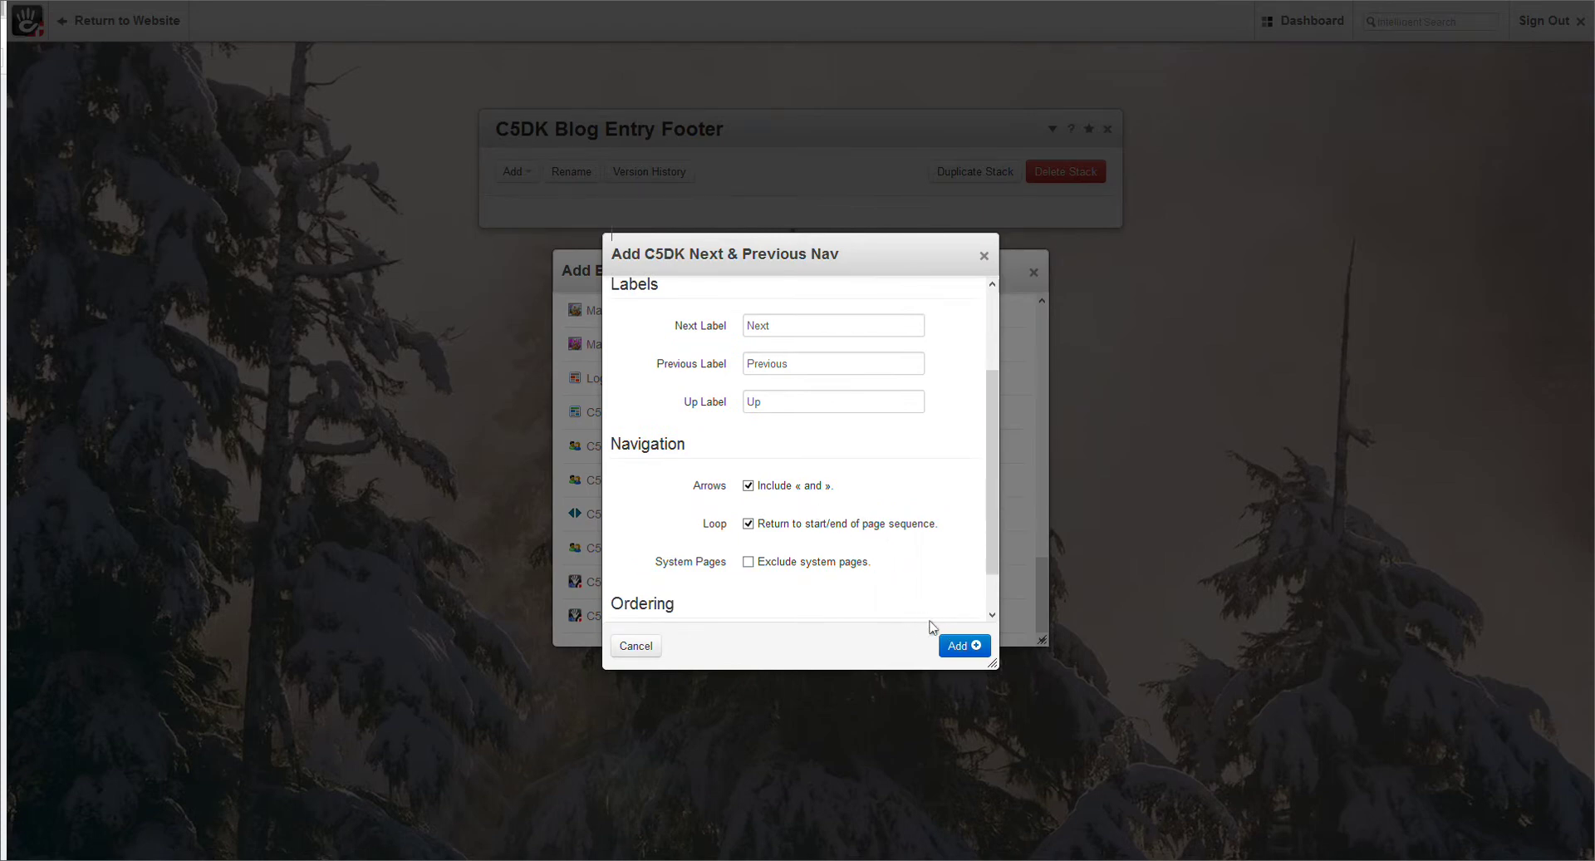
click(958, 647)
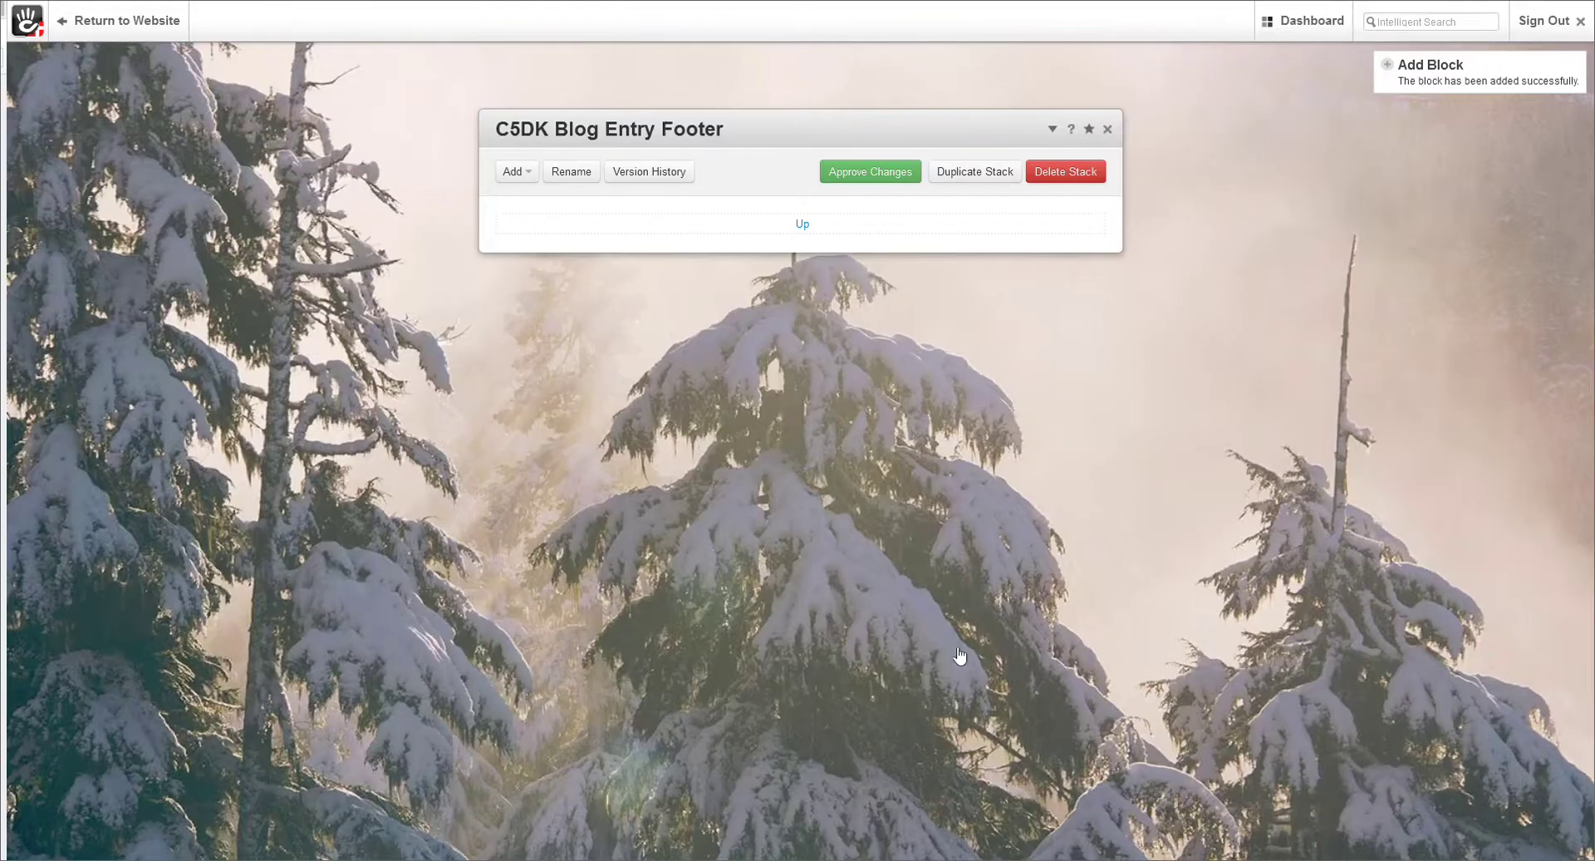
Add a C5DK Blogging Button block to the C5DK Blog Entry Footer stack and approve the stack's changes
click(524, 172)
click(528, 198)
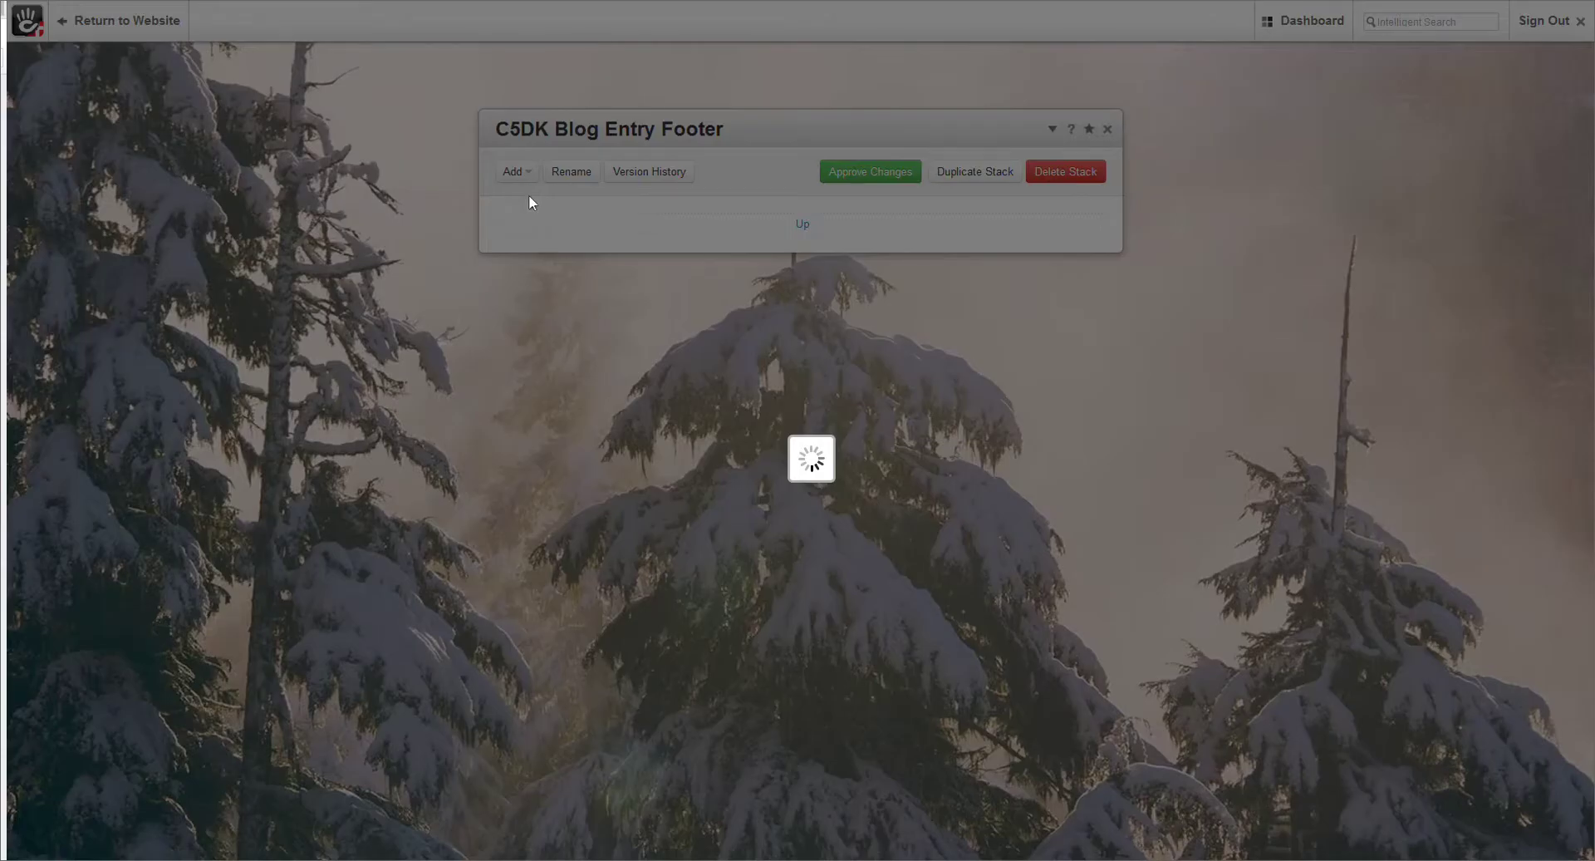
scroll(785, 433, down, 12)
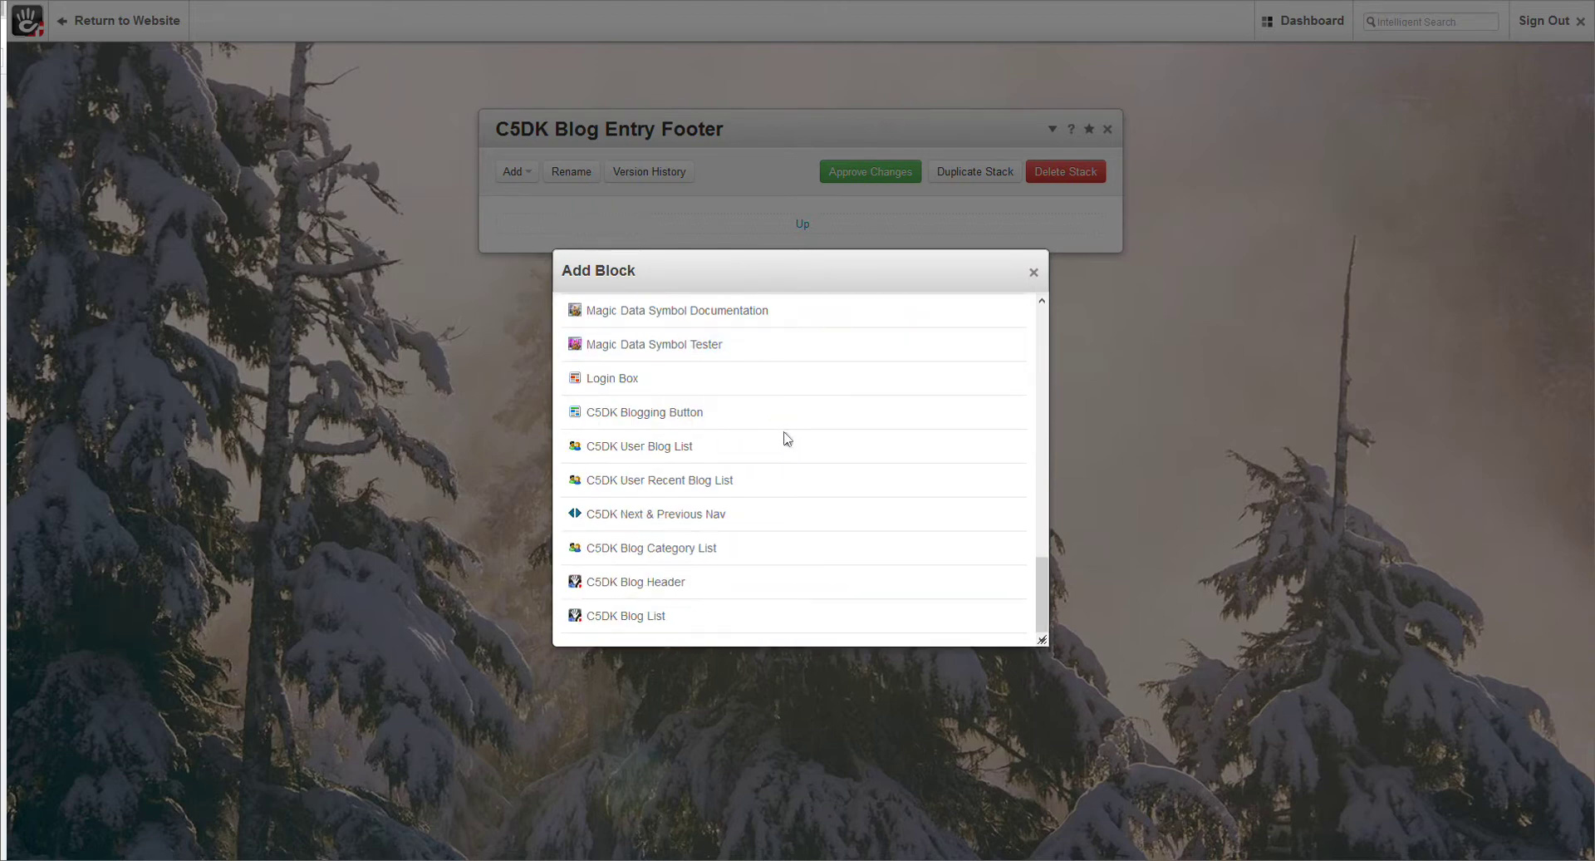
click(688, 419)
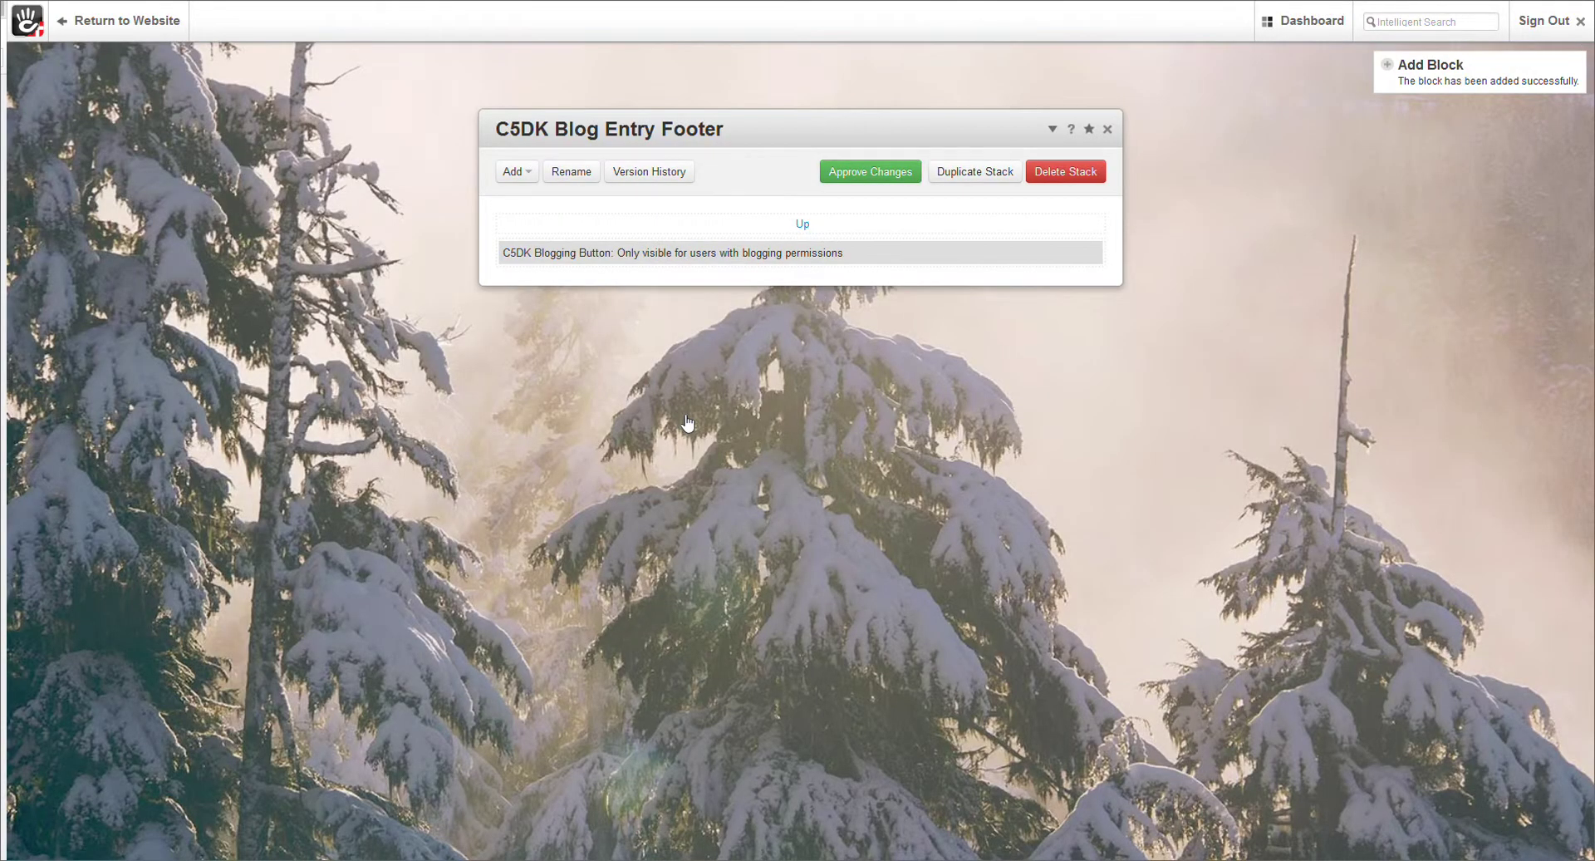
click(871, 172)
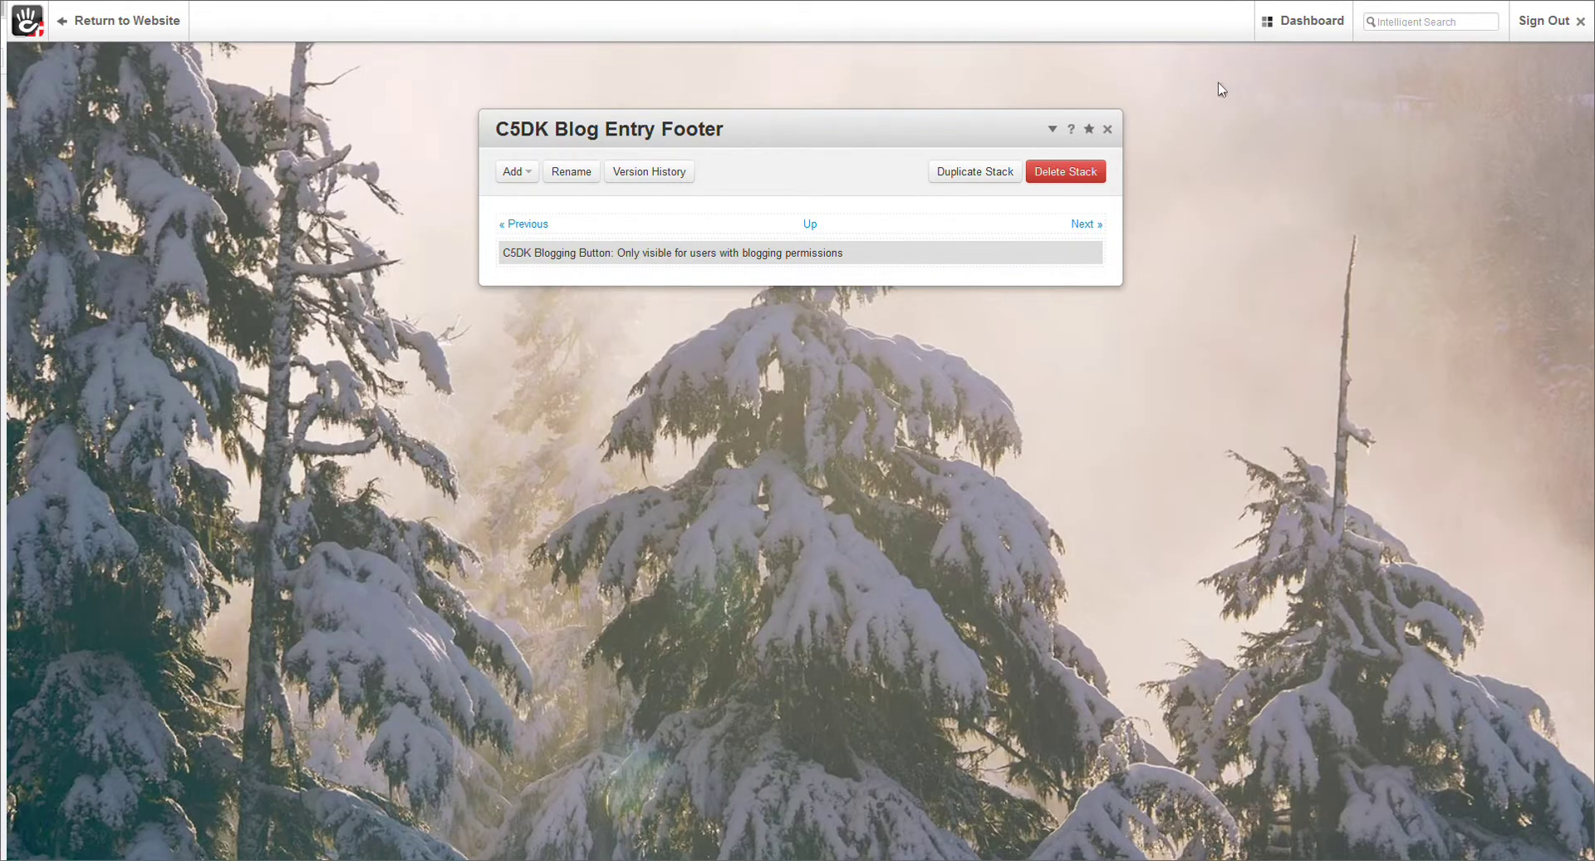
Open the page defaults of the Blog Entry page type and put the page into edit mode
click(1279, 21)
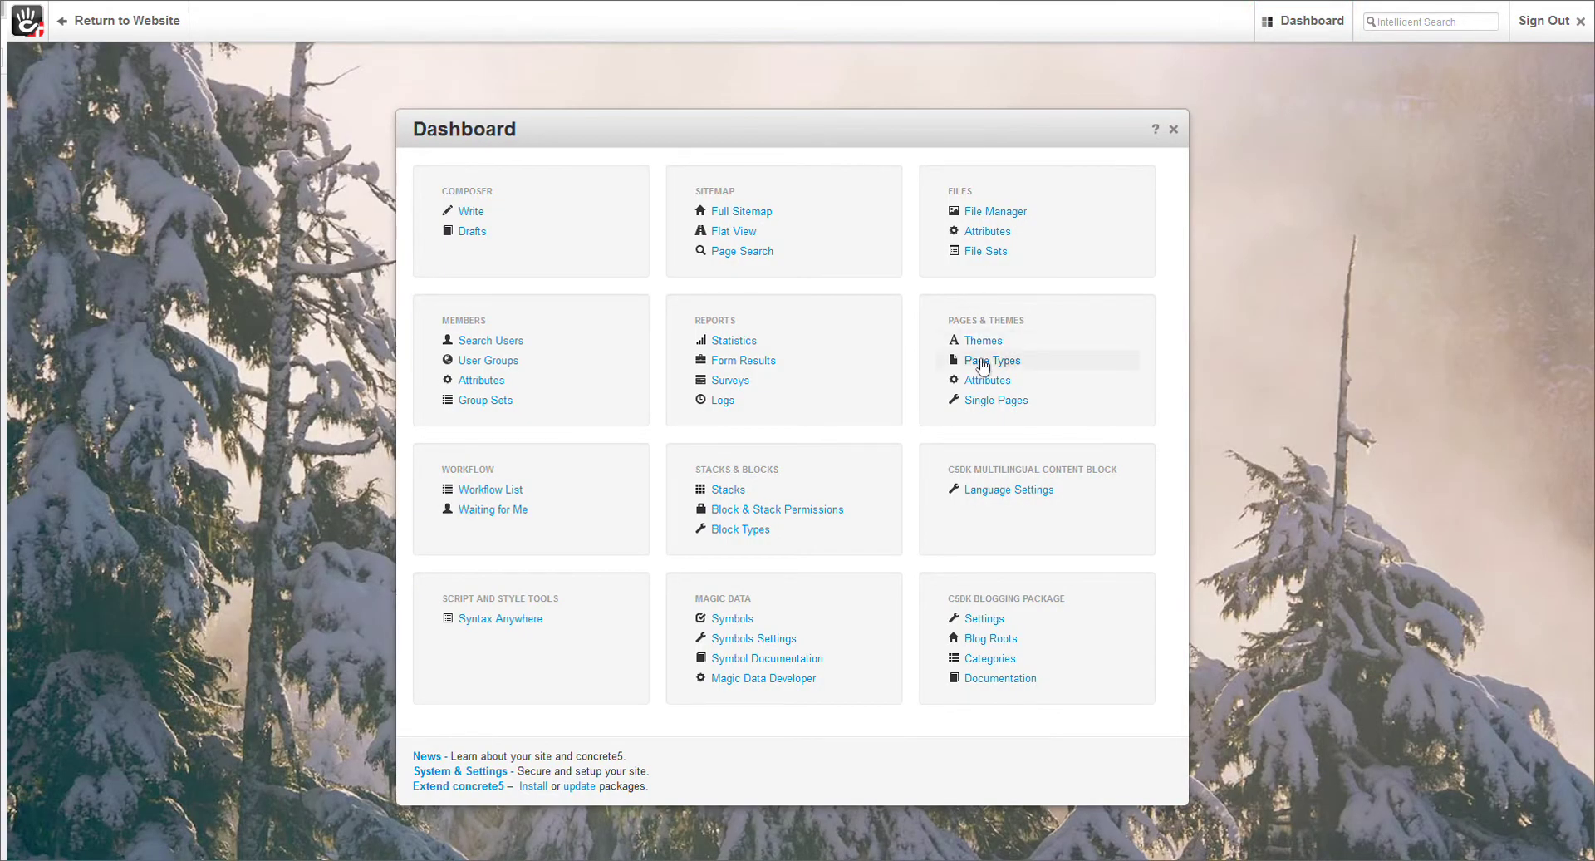
click(983, 363)
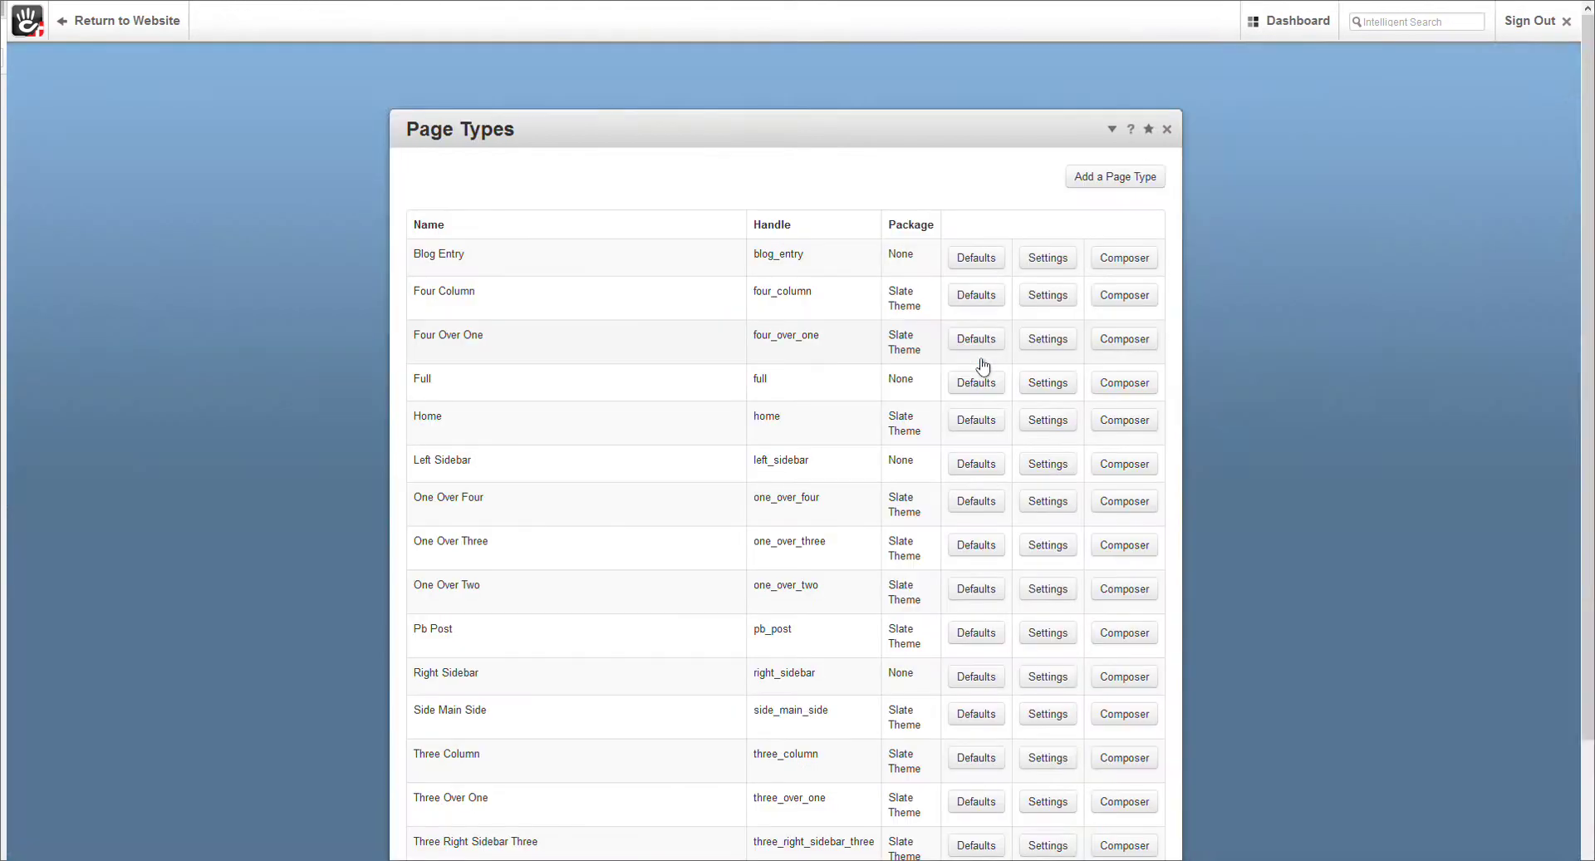
click(977, 264)
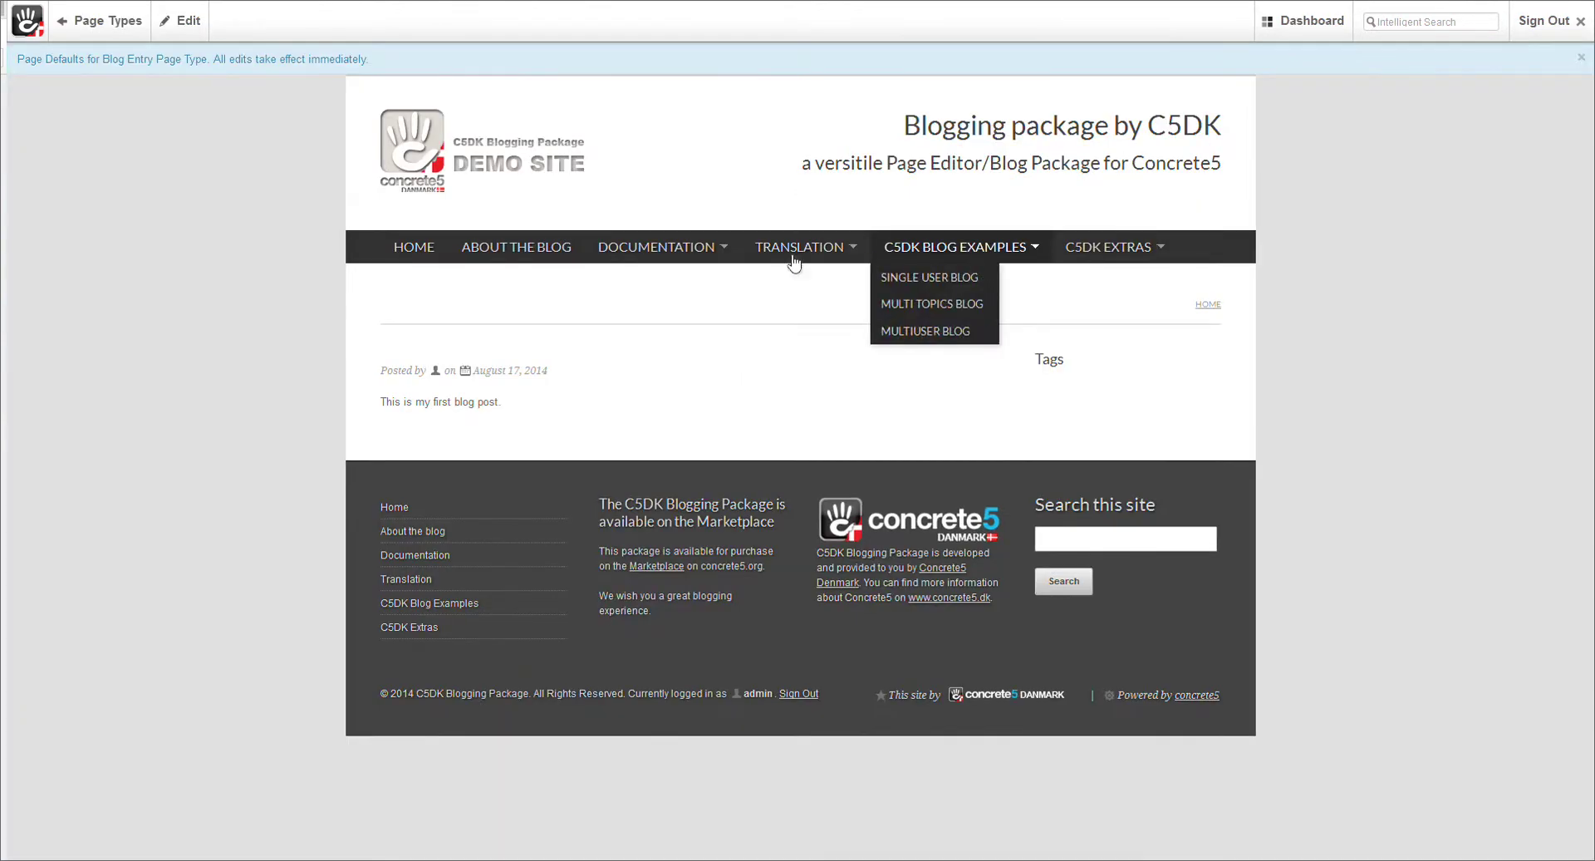
click(180, 21)
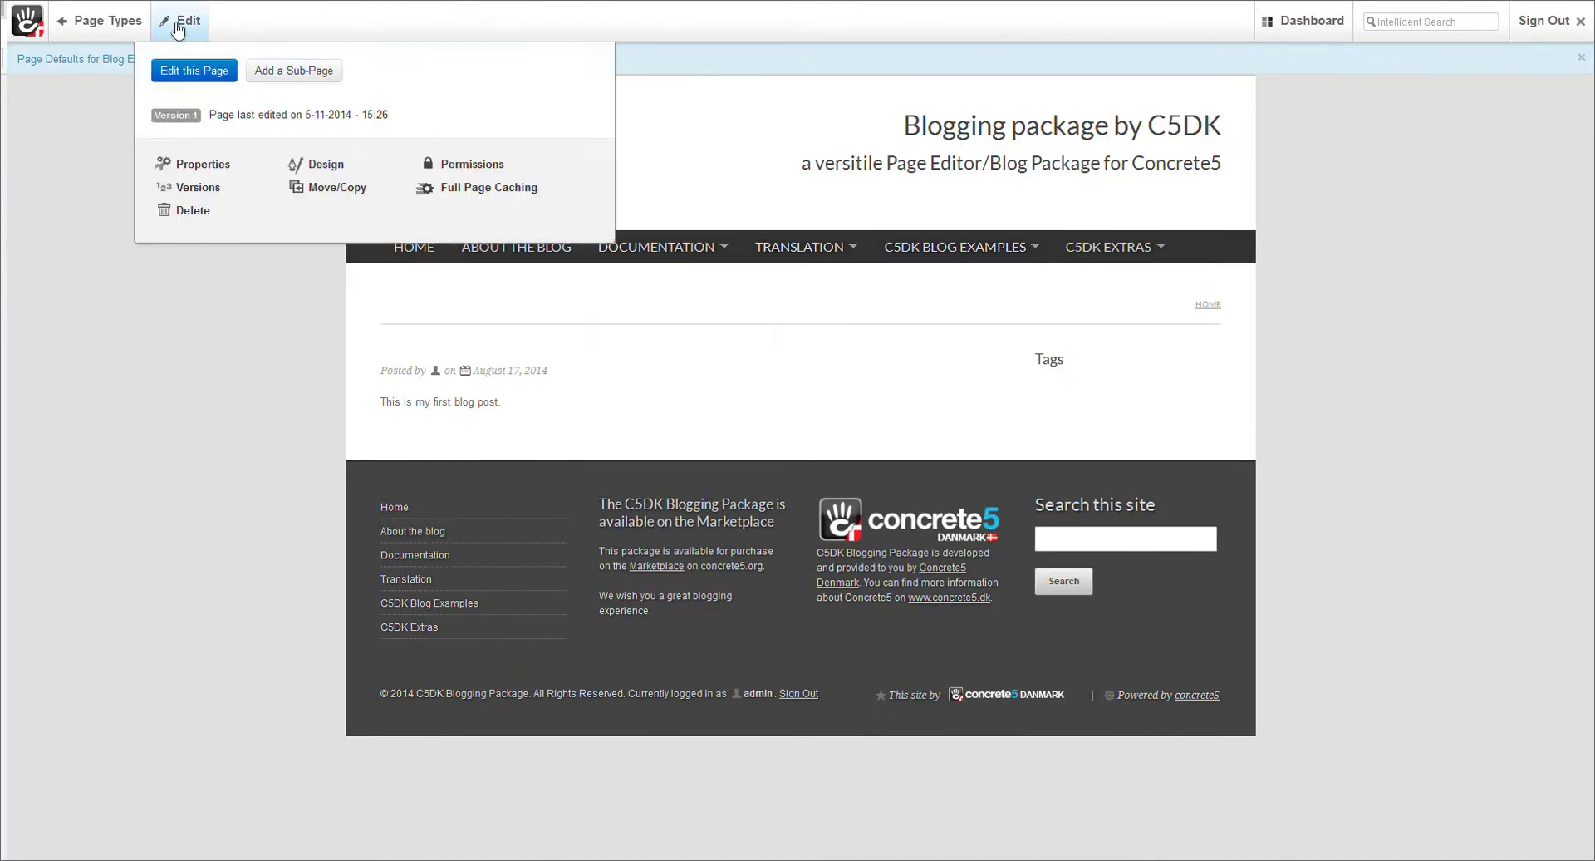
click(178, 73)
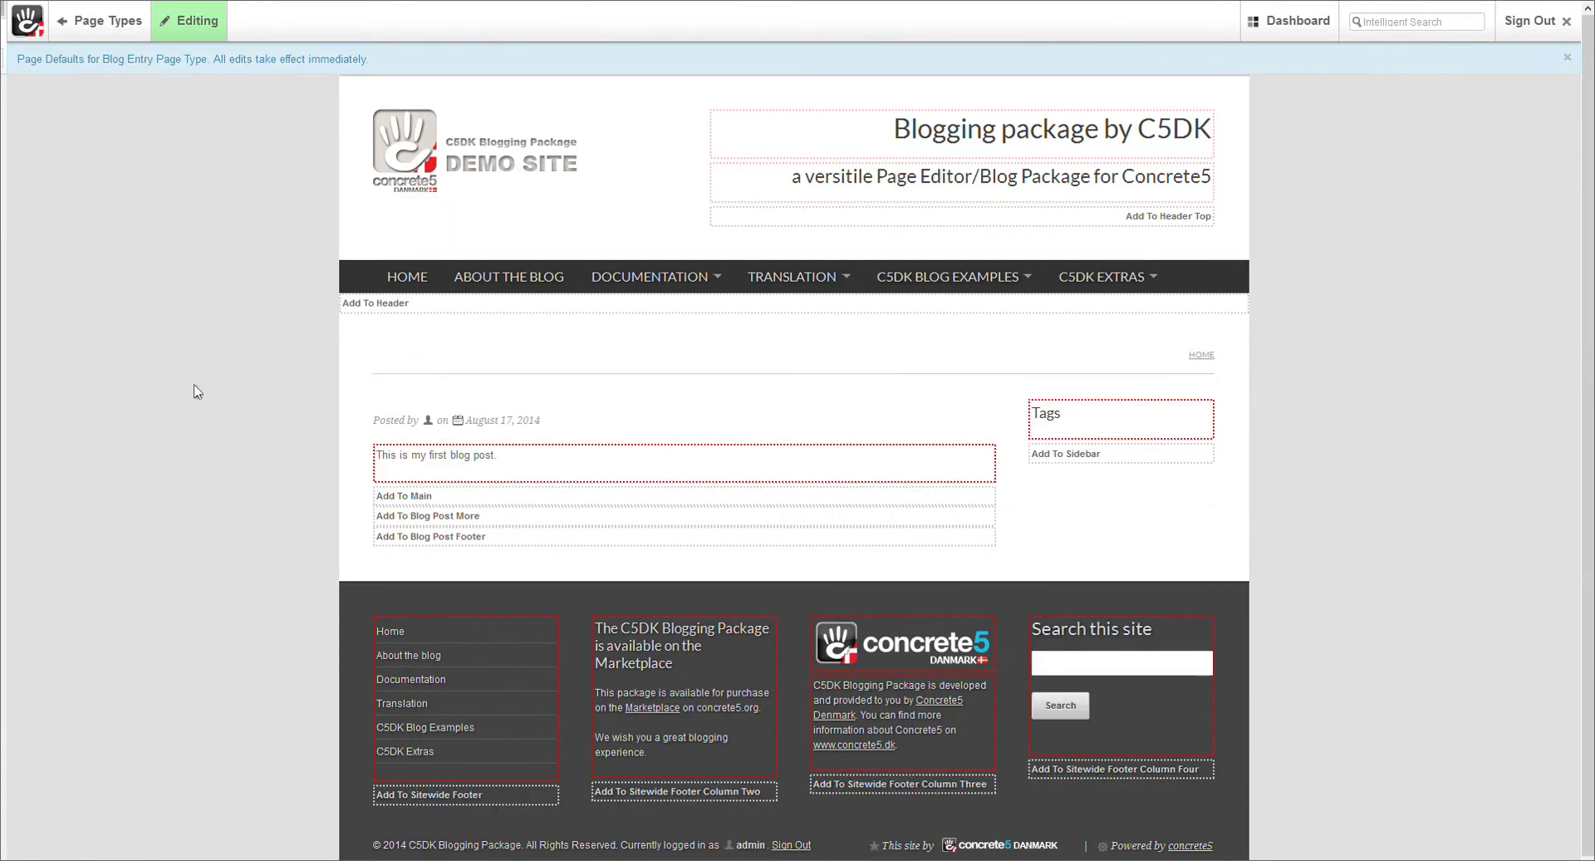
Delete the existing Tags block from the Sidebar area of the Blog Entry defaults
click(1132, 437)
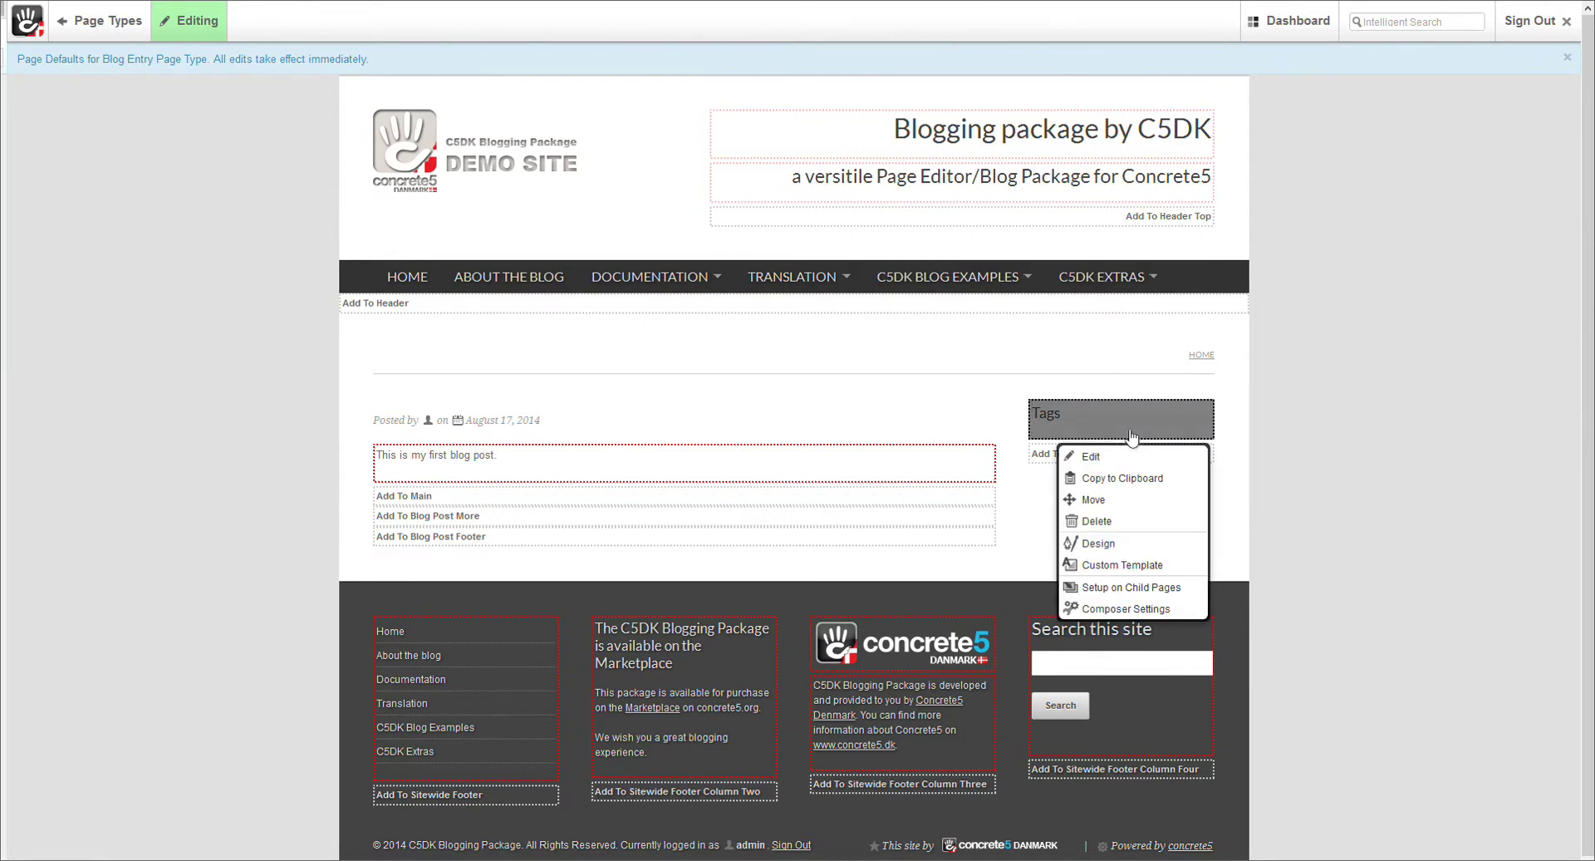
click(1096, 521)
click(964, 354)
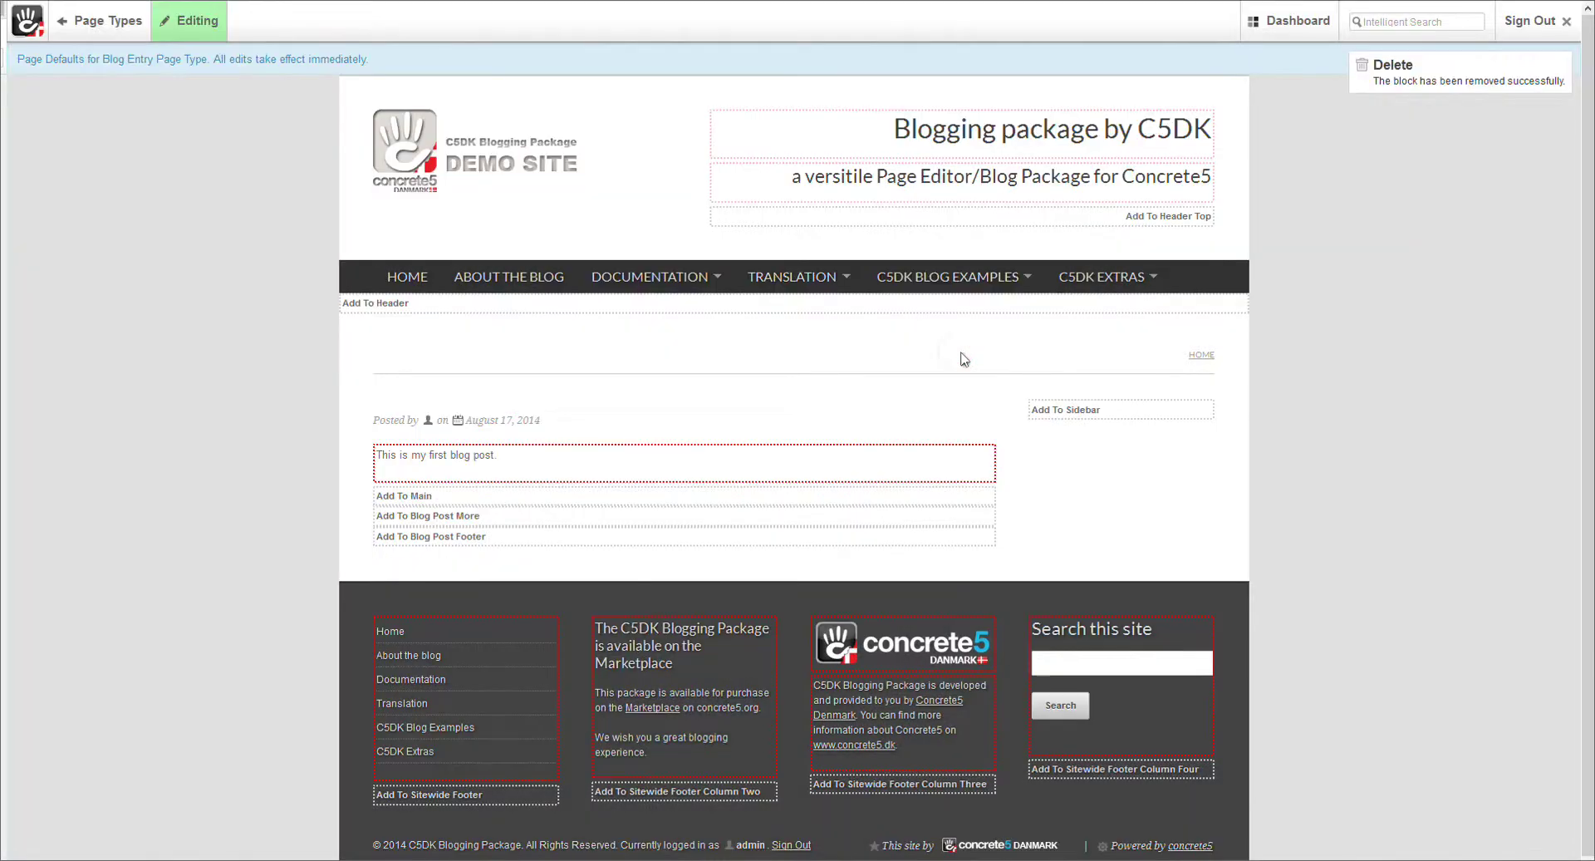
Add the full C5DK Blog Entry Sidebar stack to the Sidebar area and look over its contents
click(1090, 411)
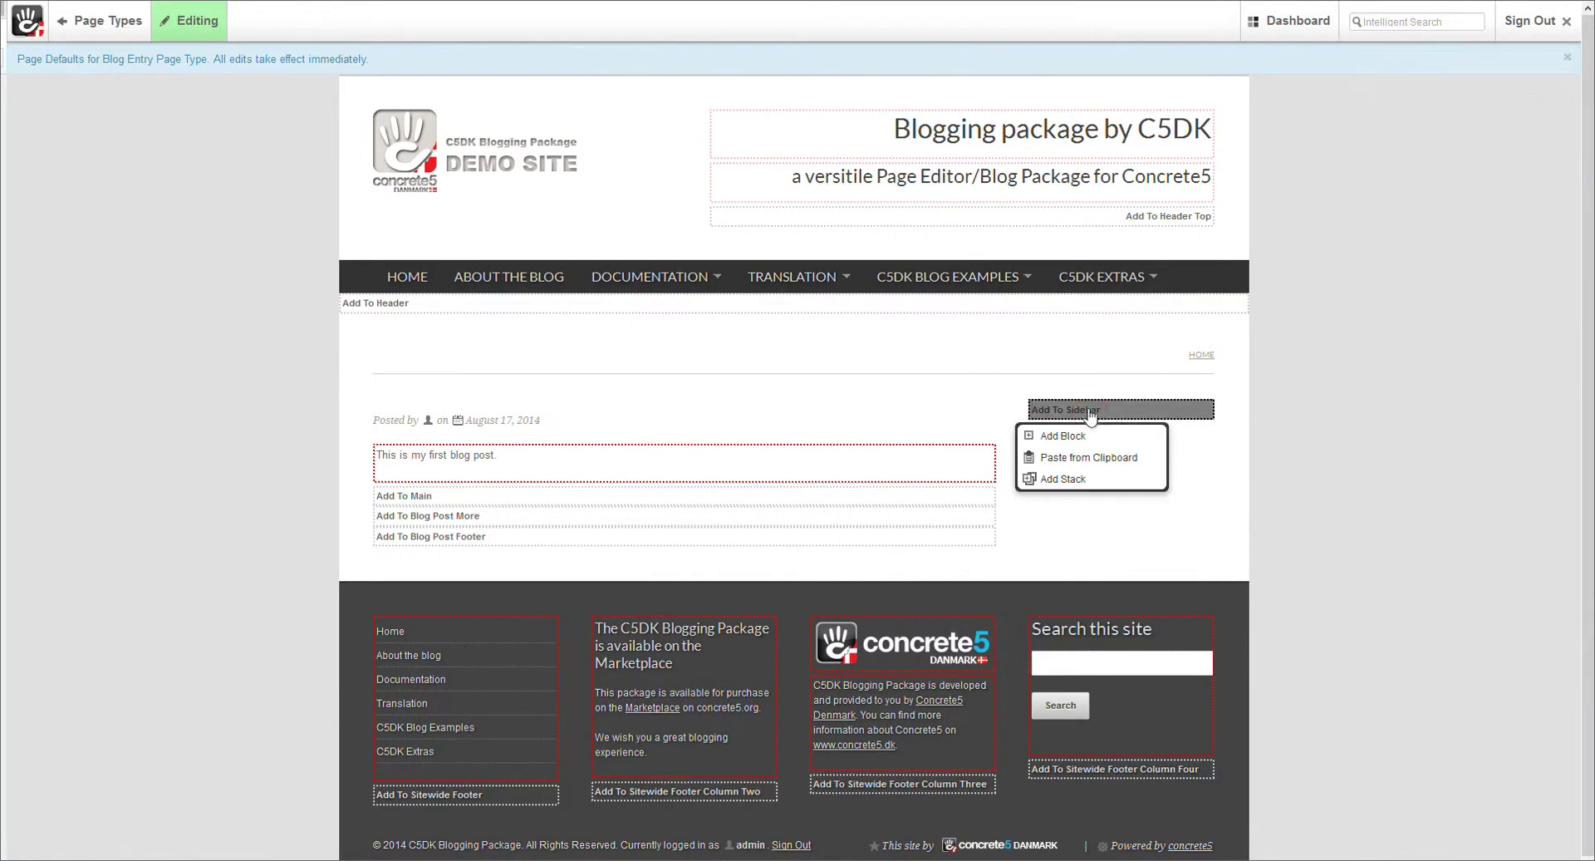
click(1079, 482)
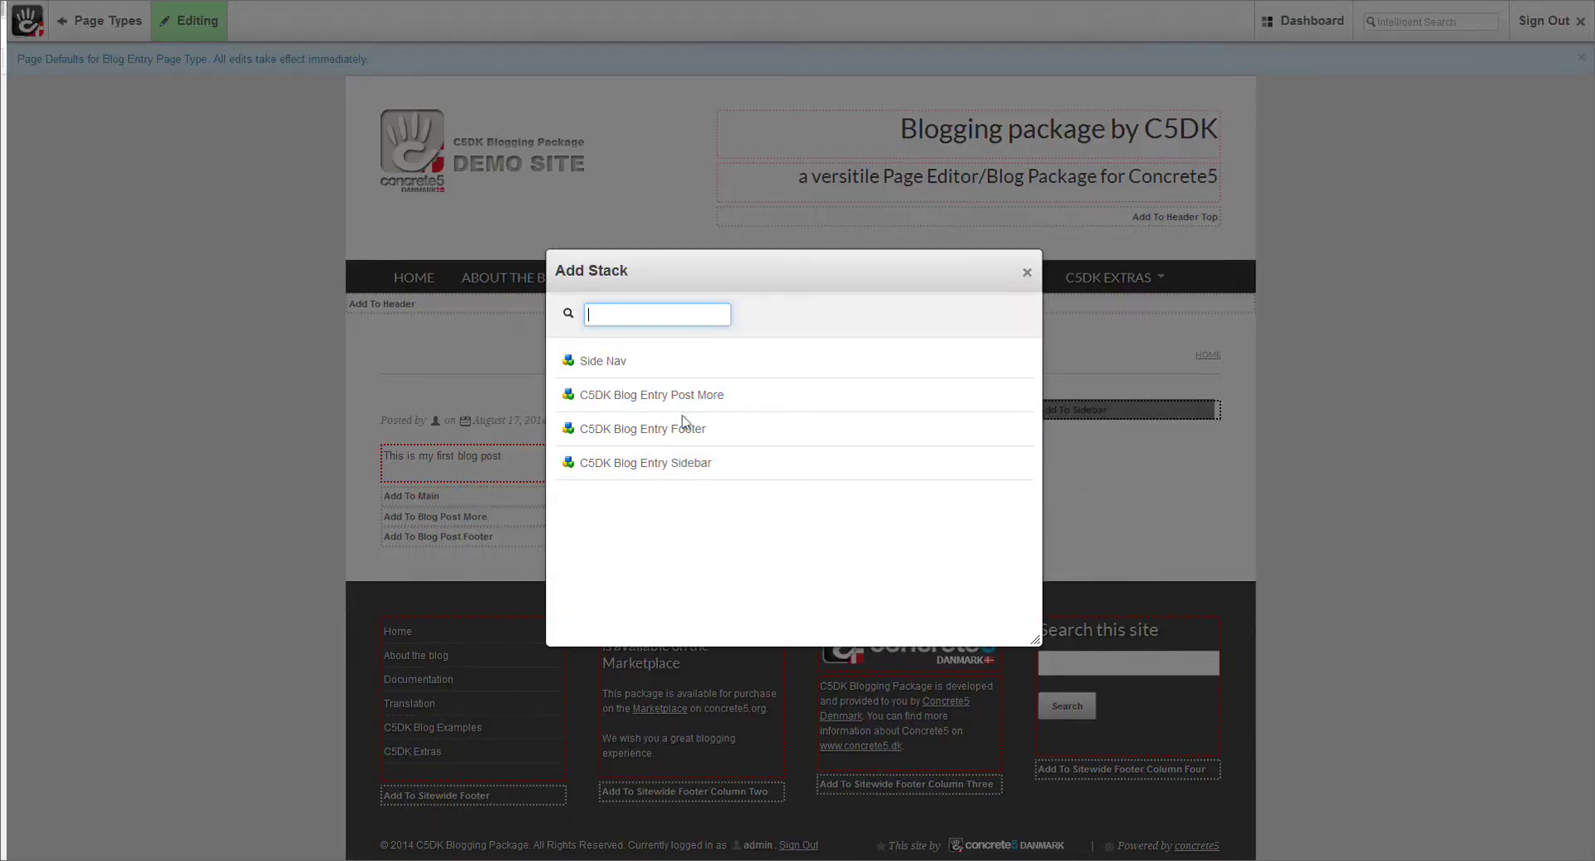
click(681, 462)
click(582, 401)
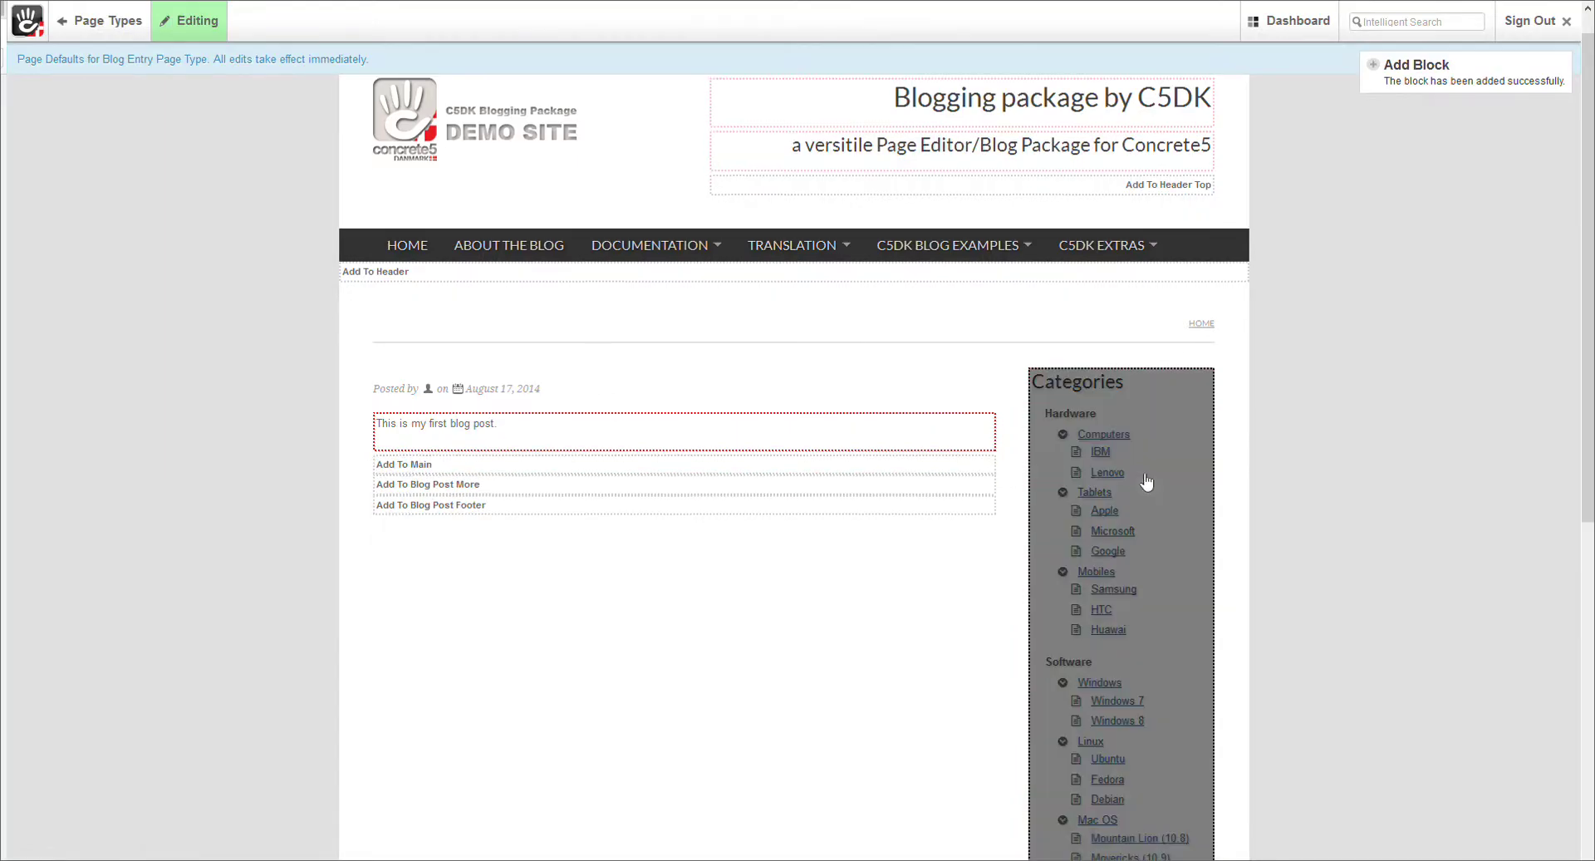
scroll(1143, 484, down, 6)
scroll(1148, 483, up, 6)
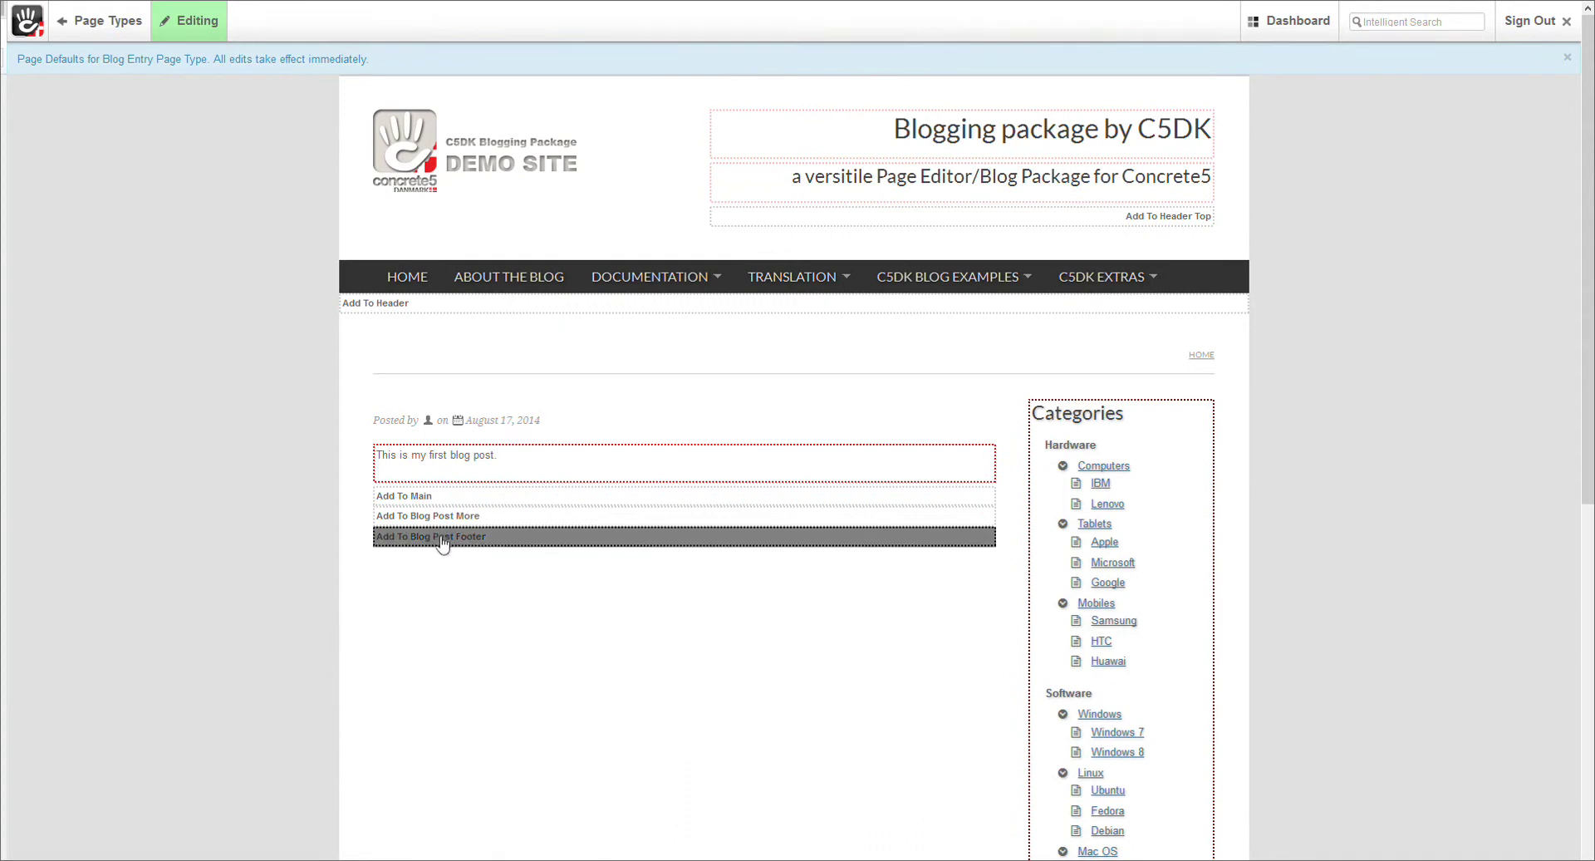
Add the full C5DK Blog Entry Post More stack to the Blog Post More area
click(463, 519)
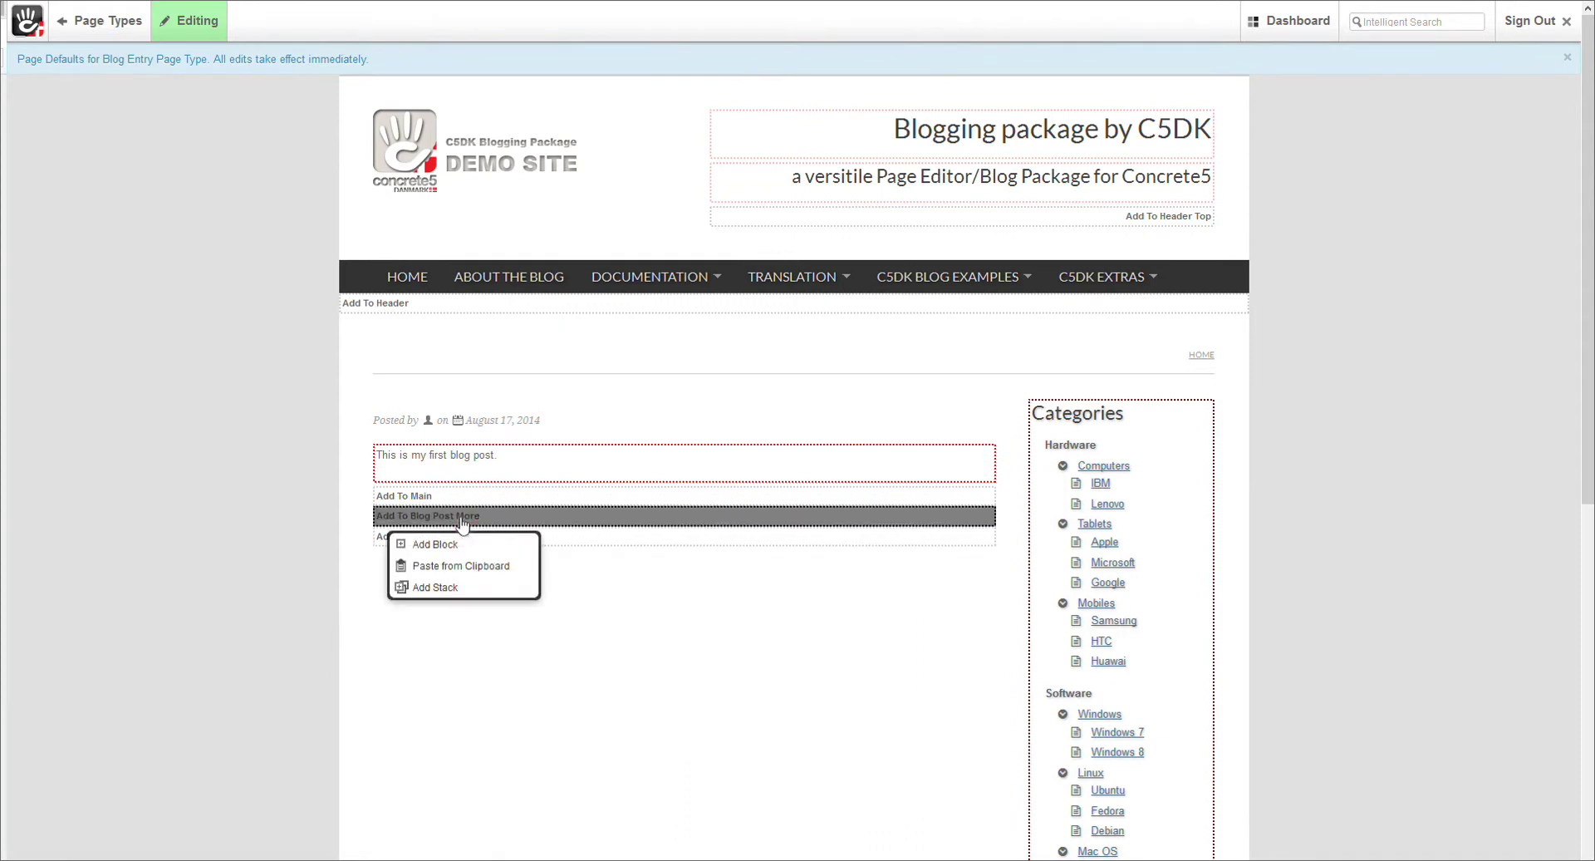
click(458, 588)
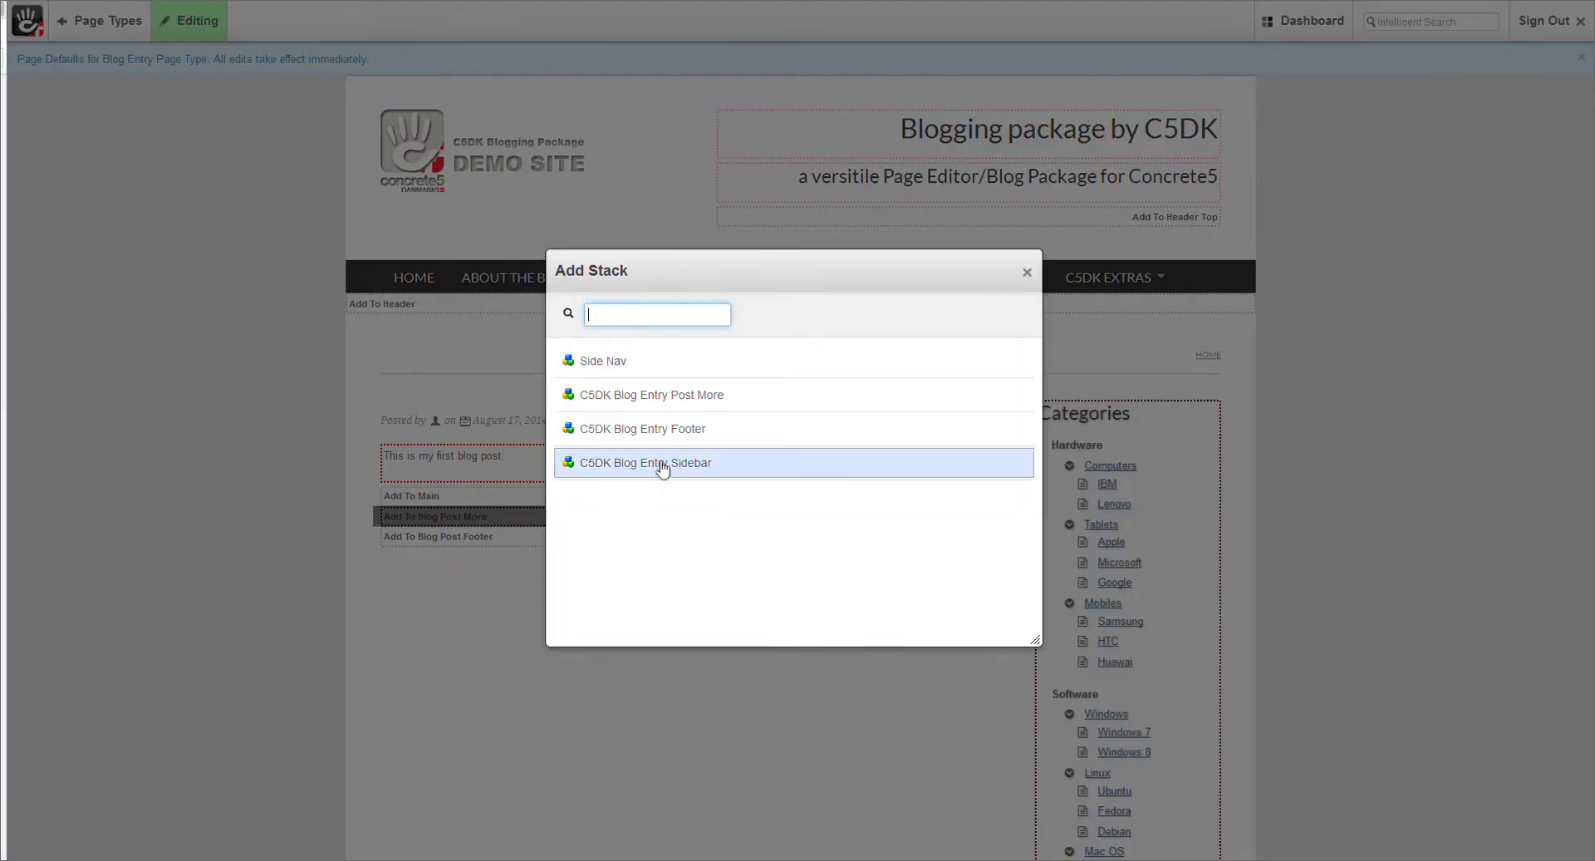
click(660, 397)
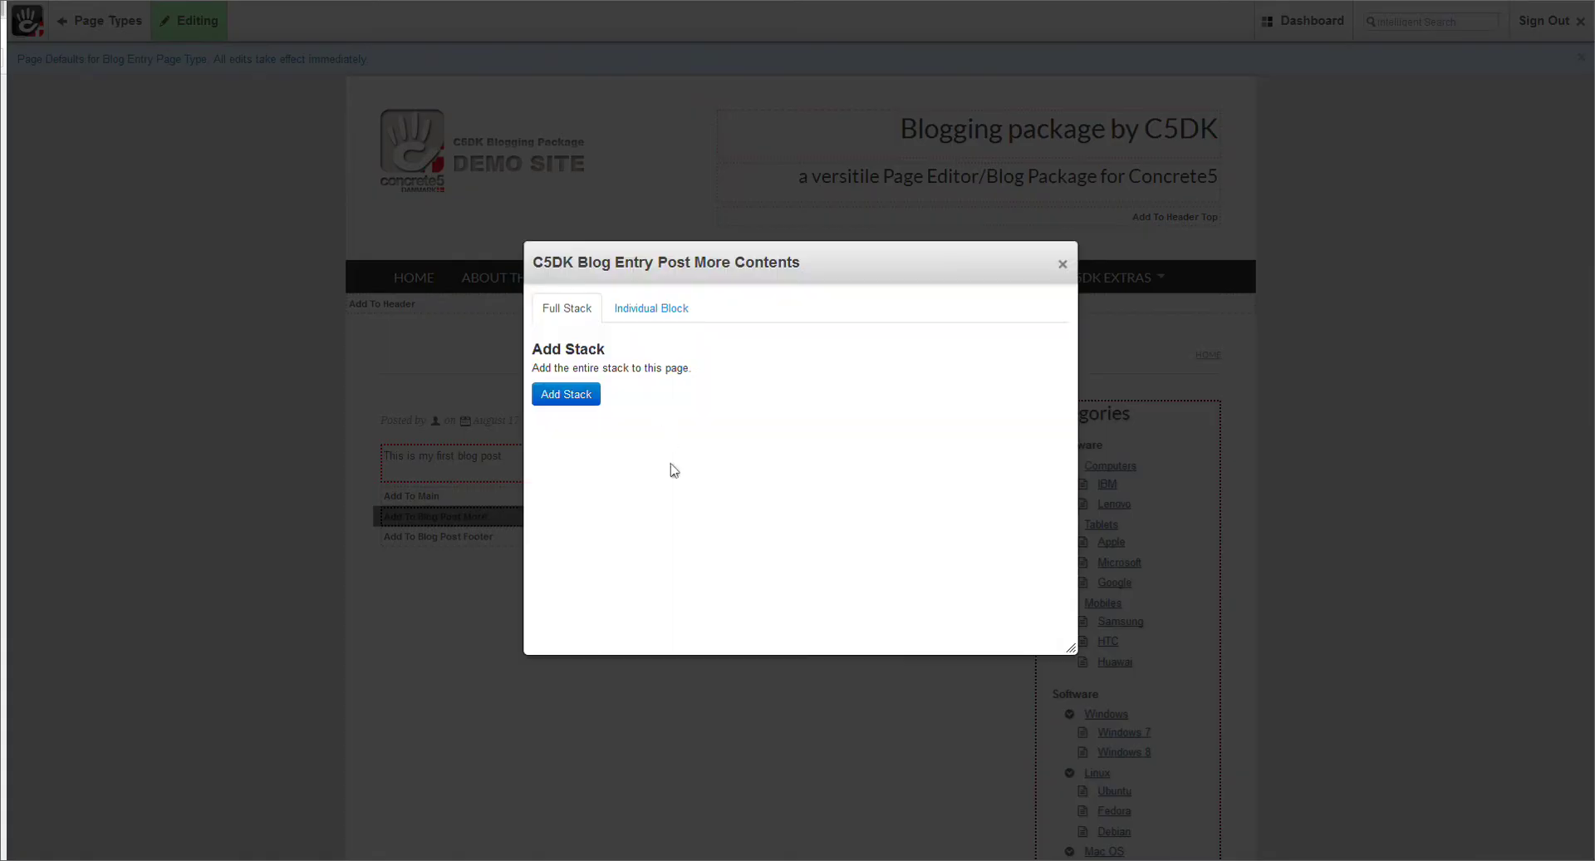
click(562, 394)
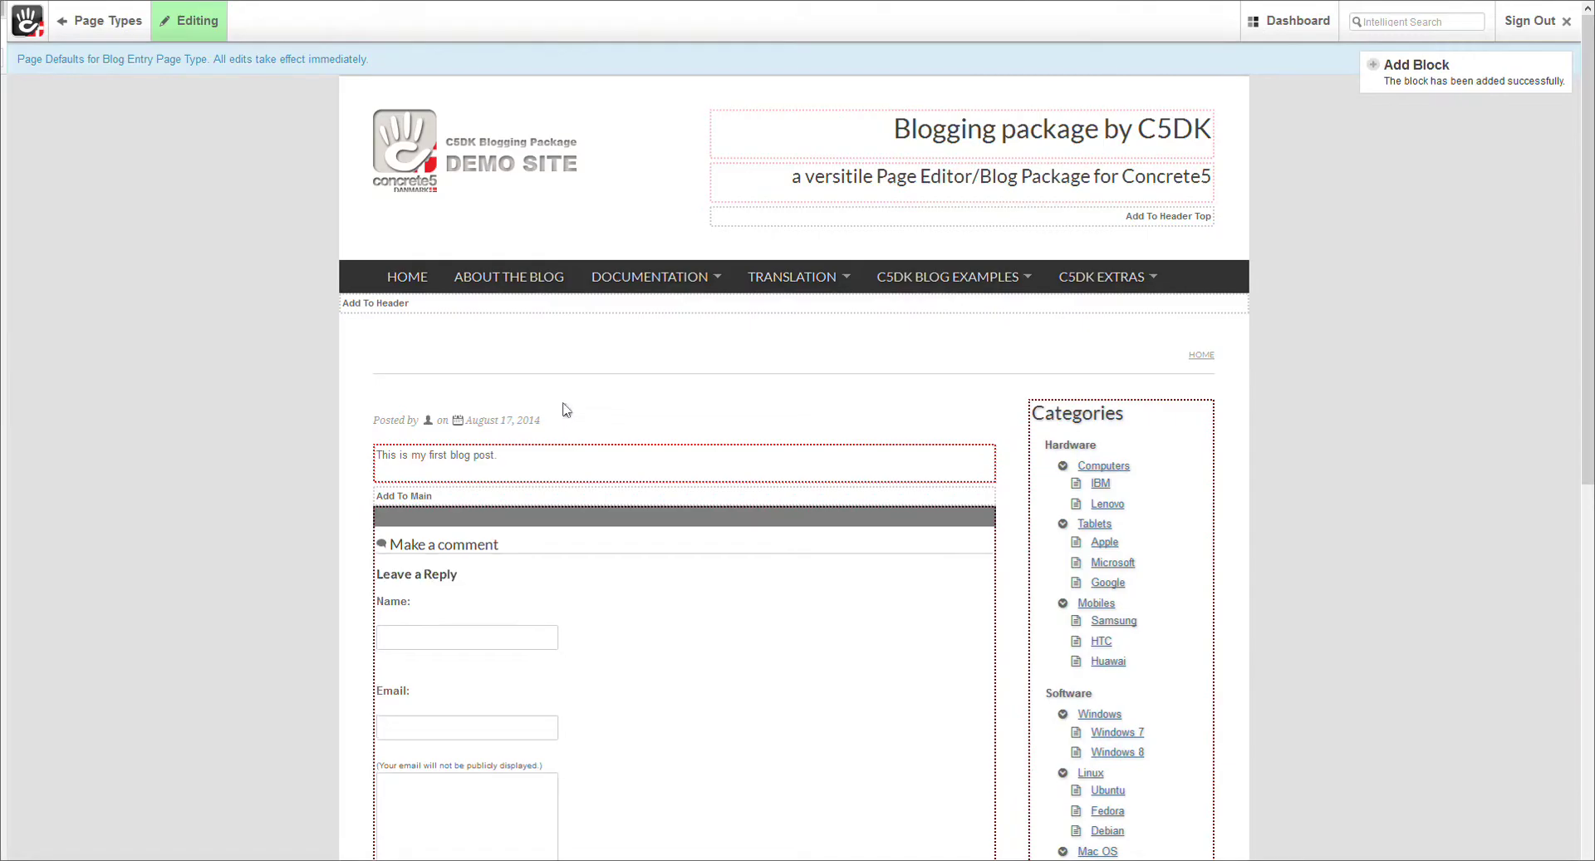
Add the full C5DK Blog Entry Footer stack to the Blog Post Footer area below the comment form
scroll(568, 441, down, 6)
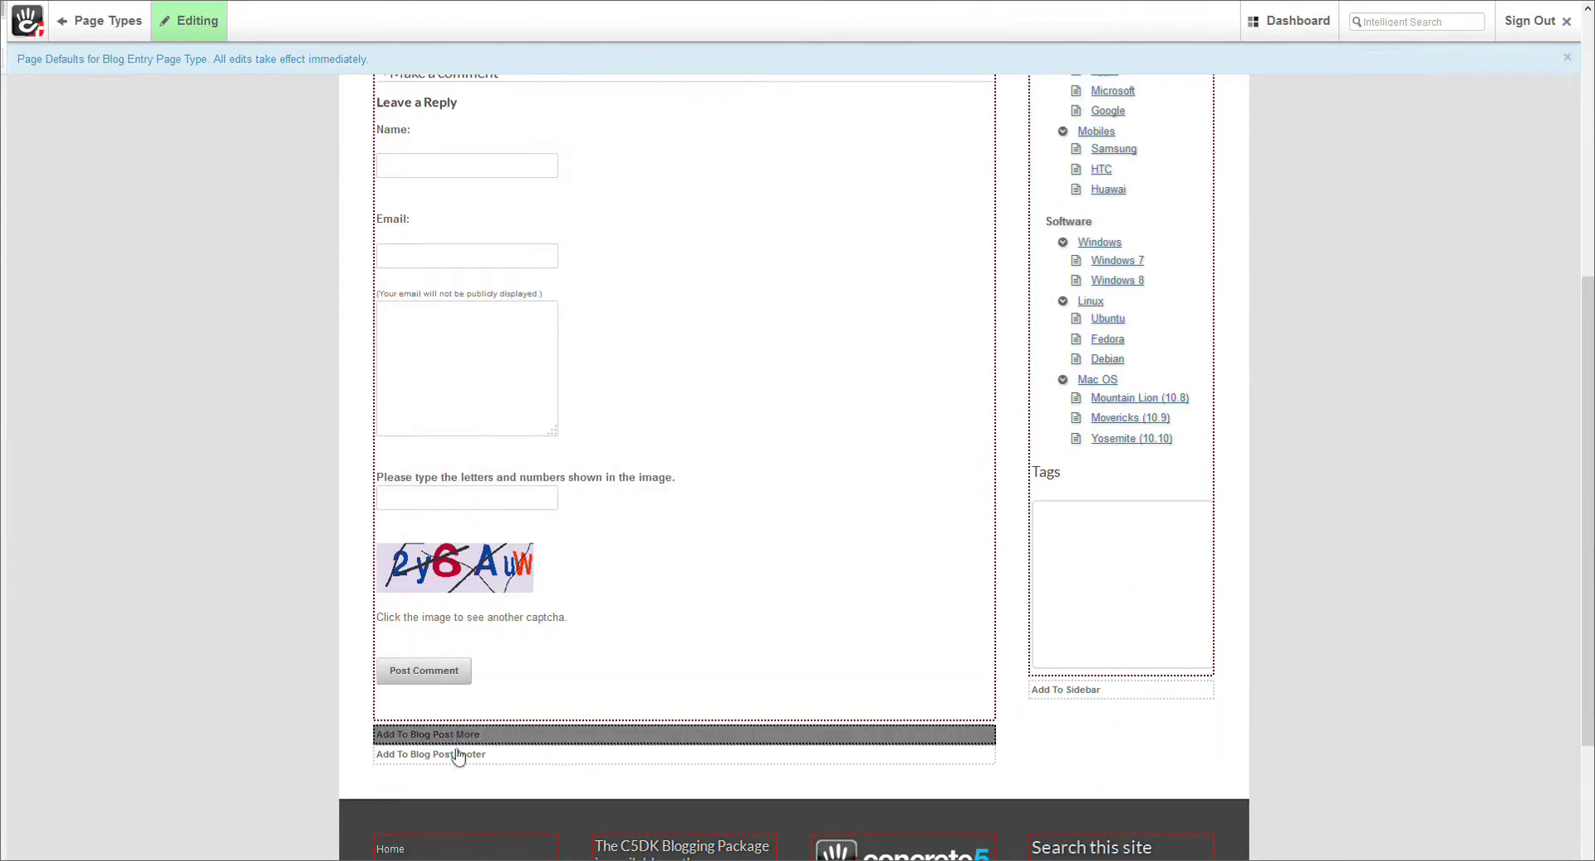
click(461, 755)
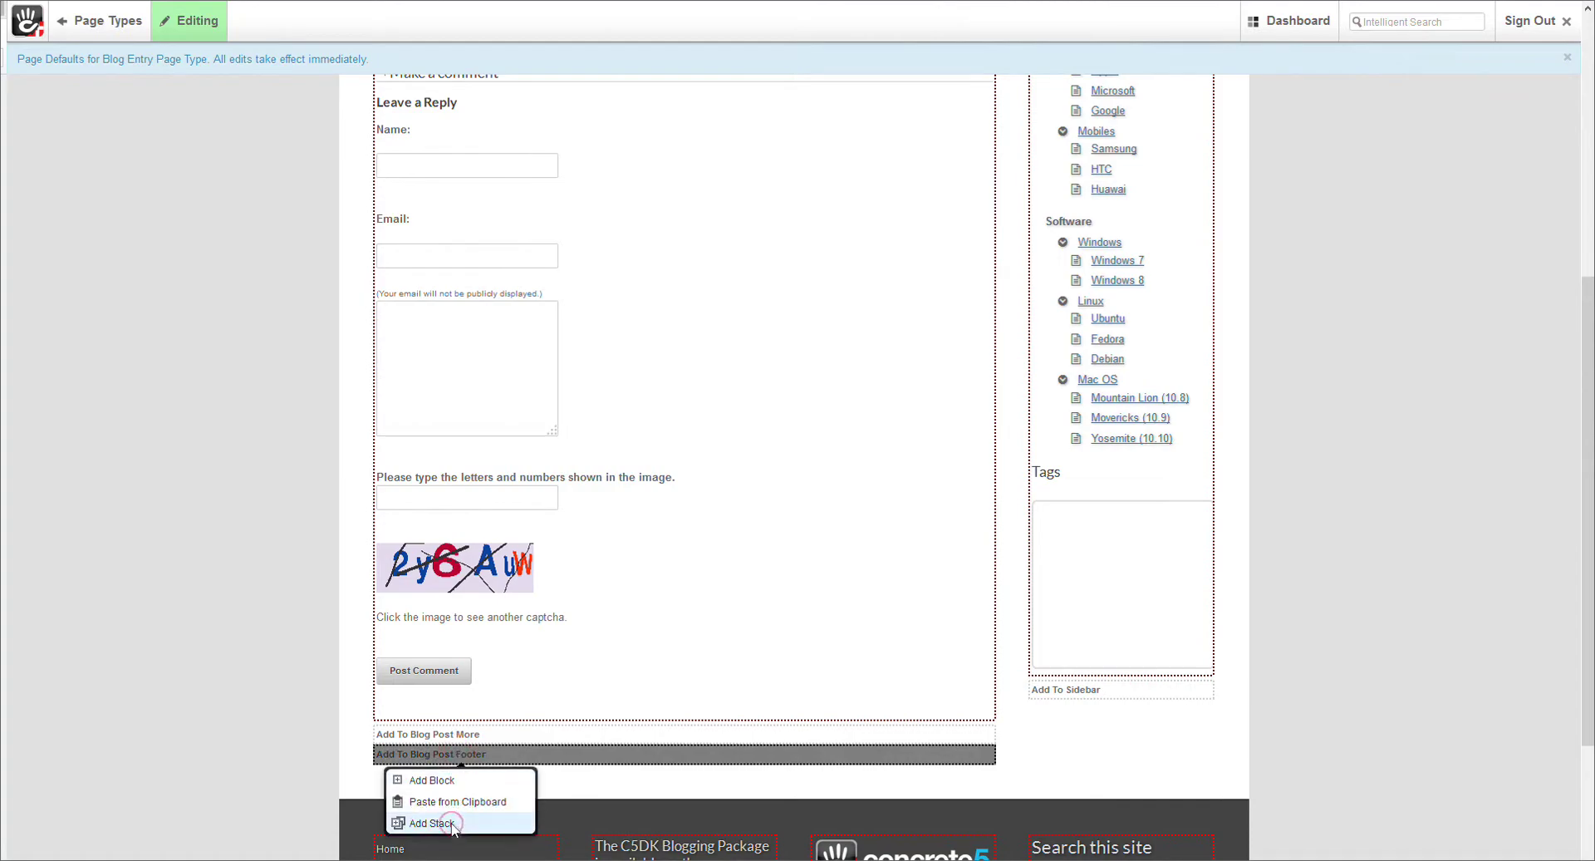
click(457, 821)
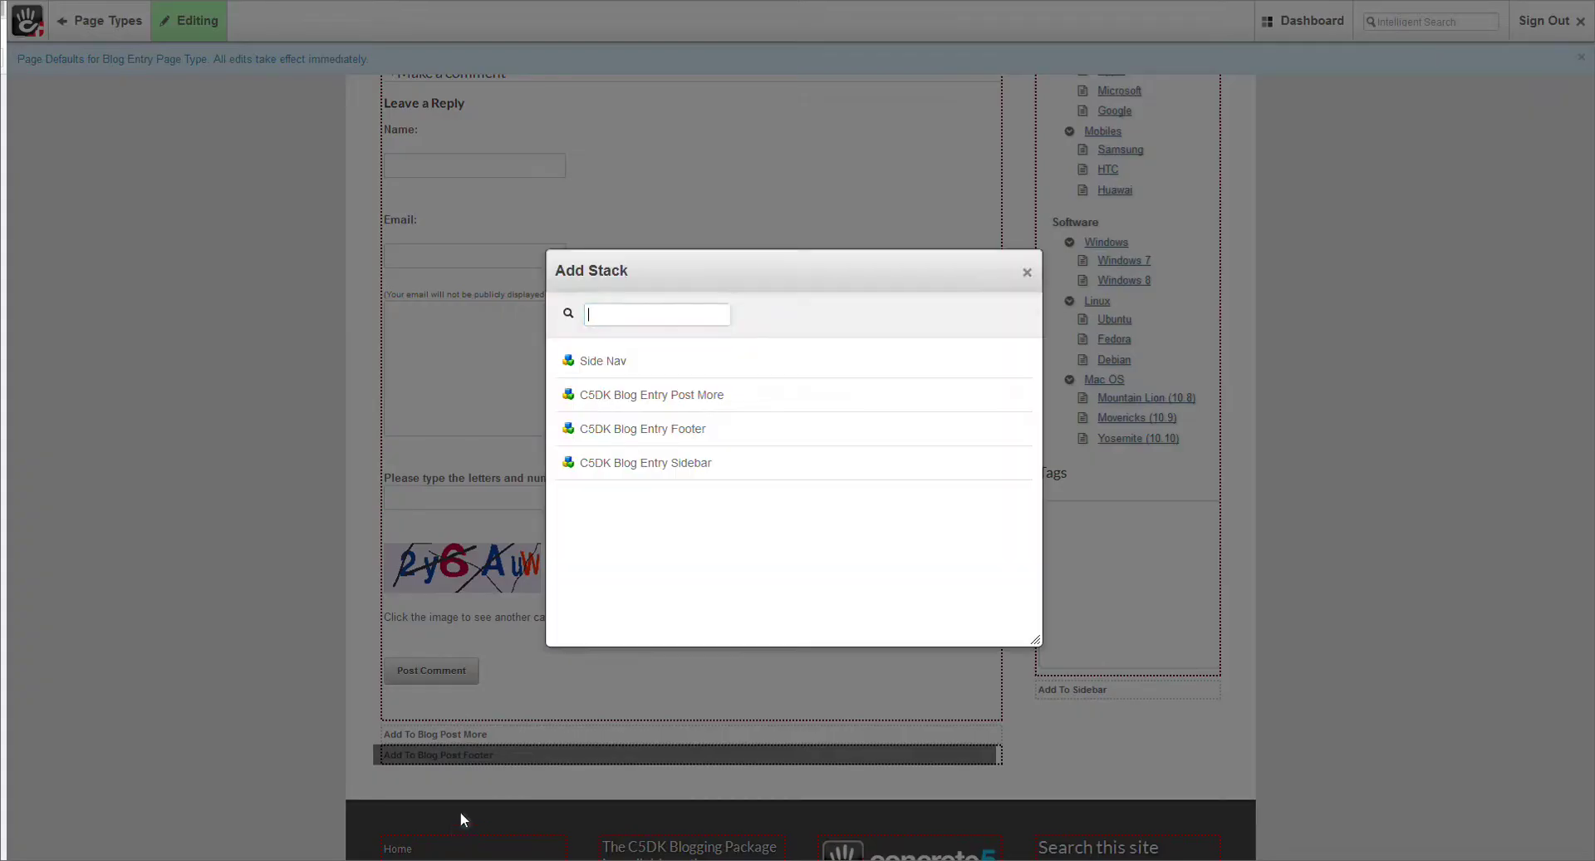
click(636, 428)
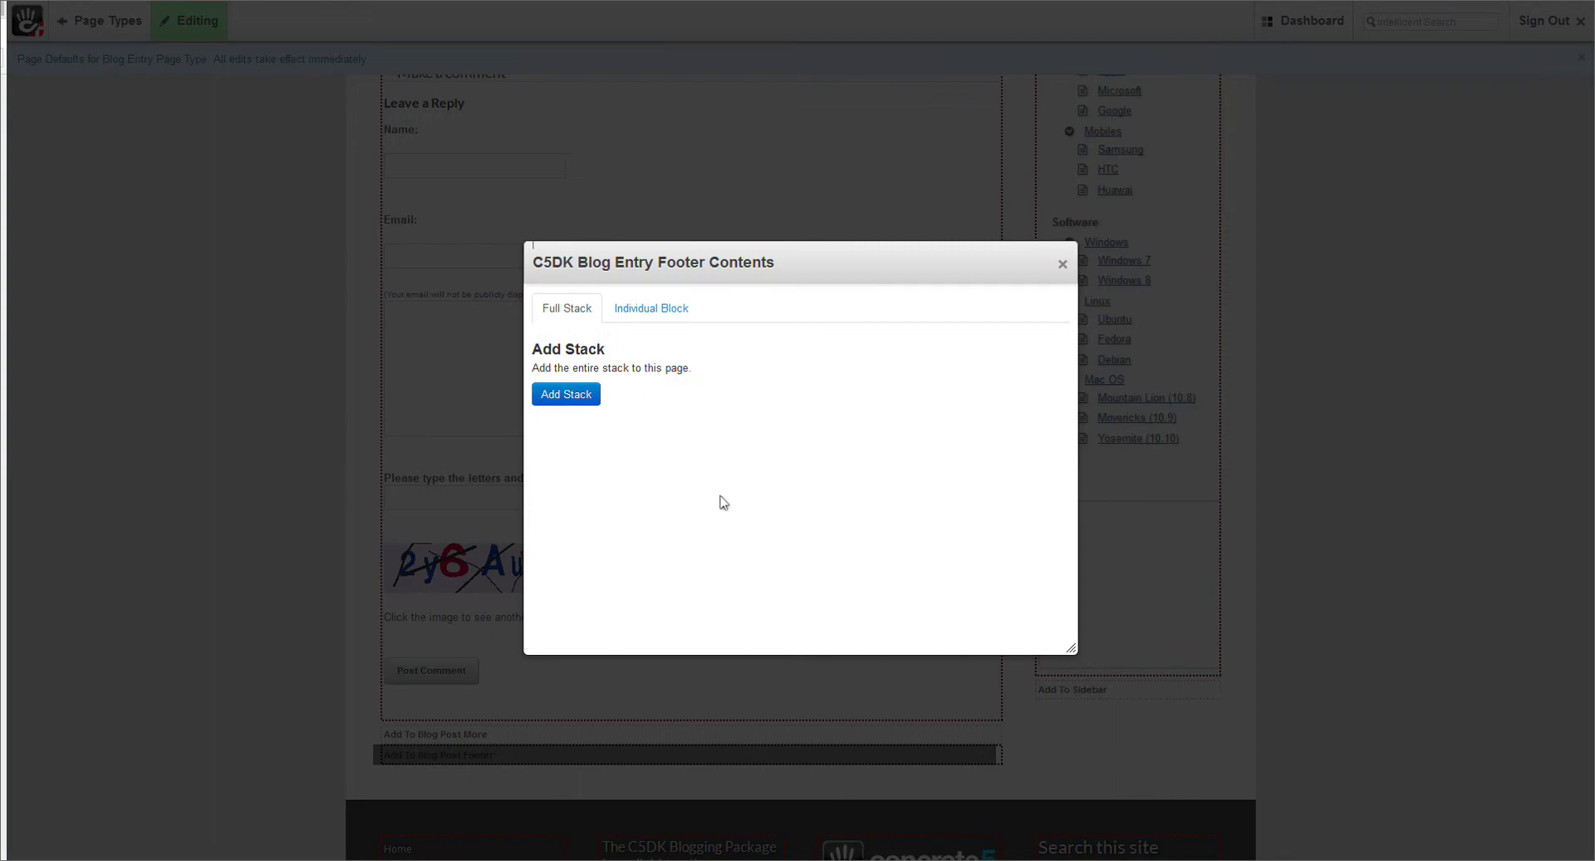
click(566, 393)
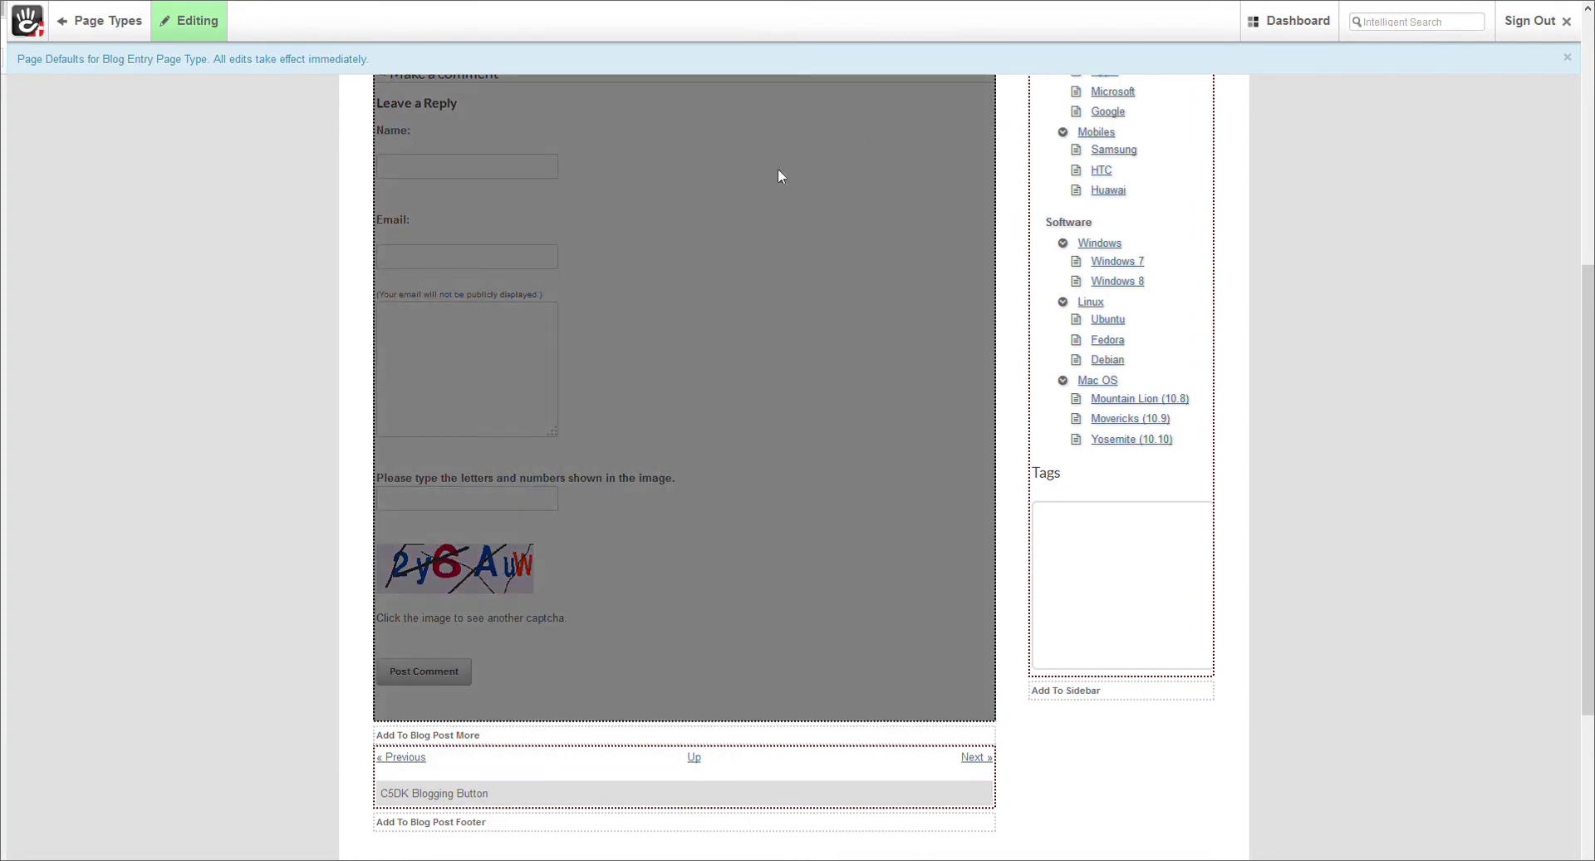
Check the block name in the custom template settings of the Main area's blog post block, and close them without saving
scroll(780, 174, up, 5)
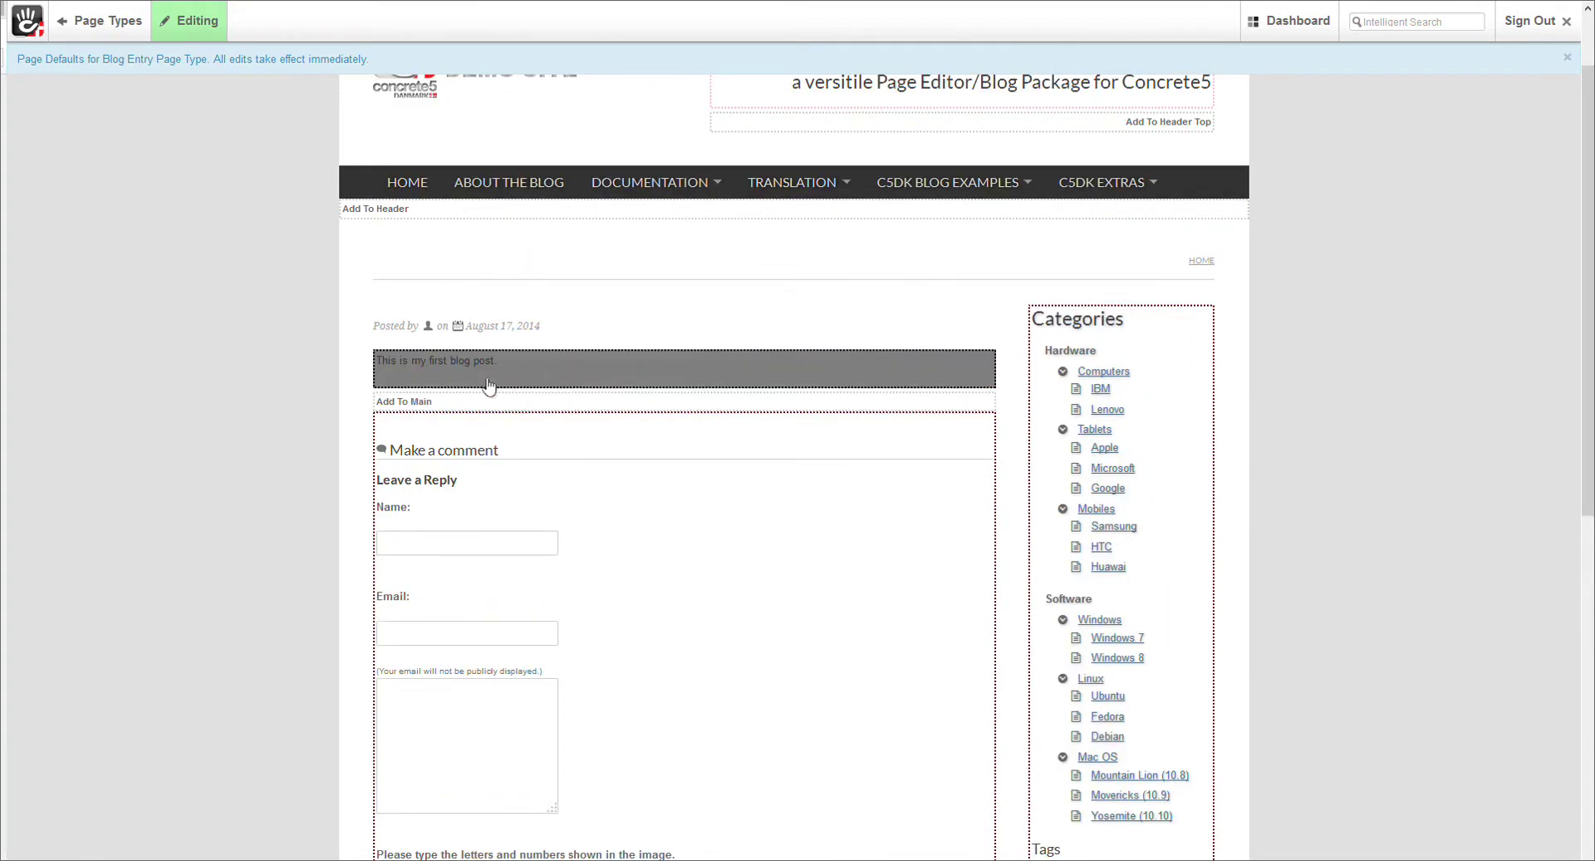
click(569, 370)
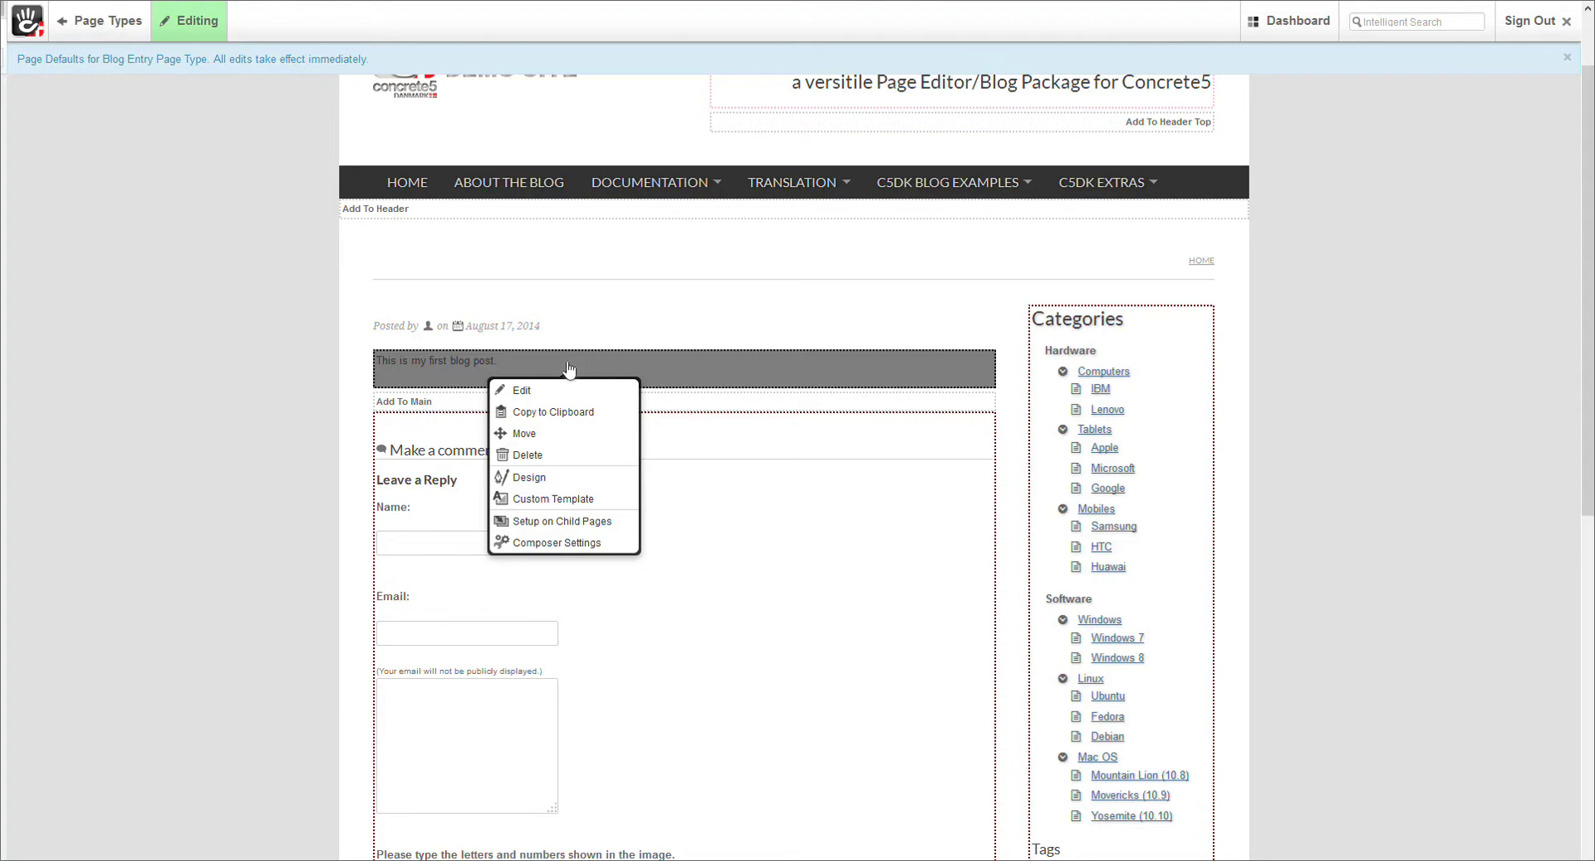
click(555, 498)
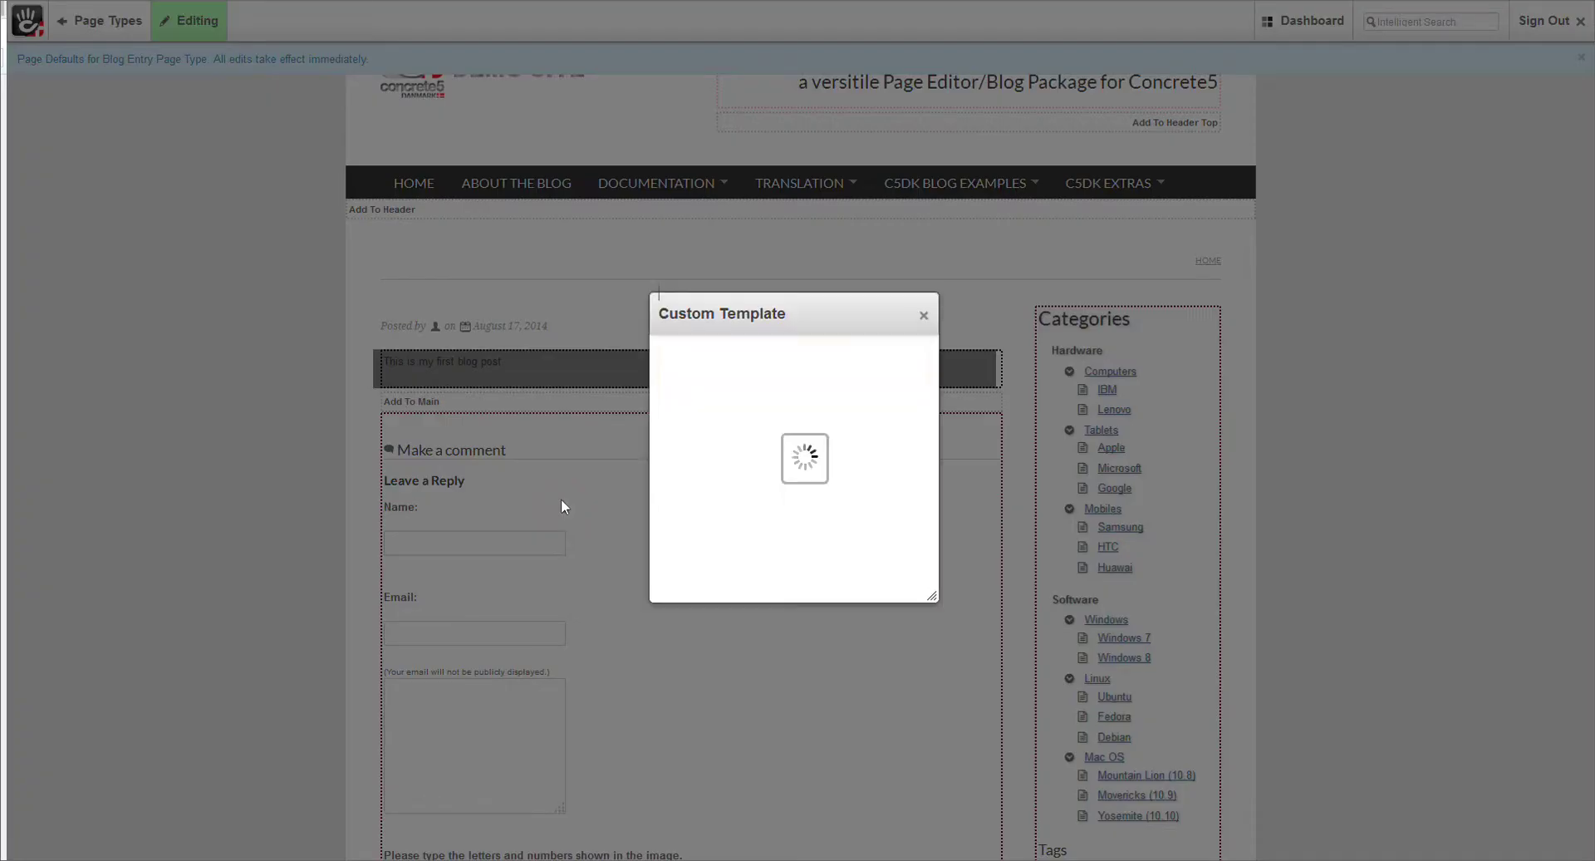
drag(738, 501, 656, 502)
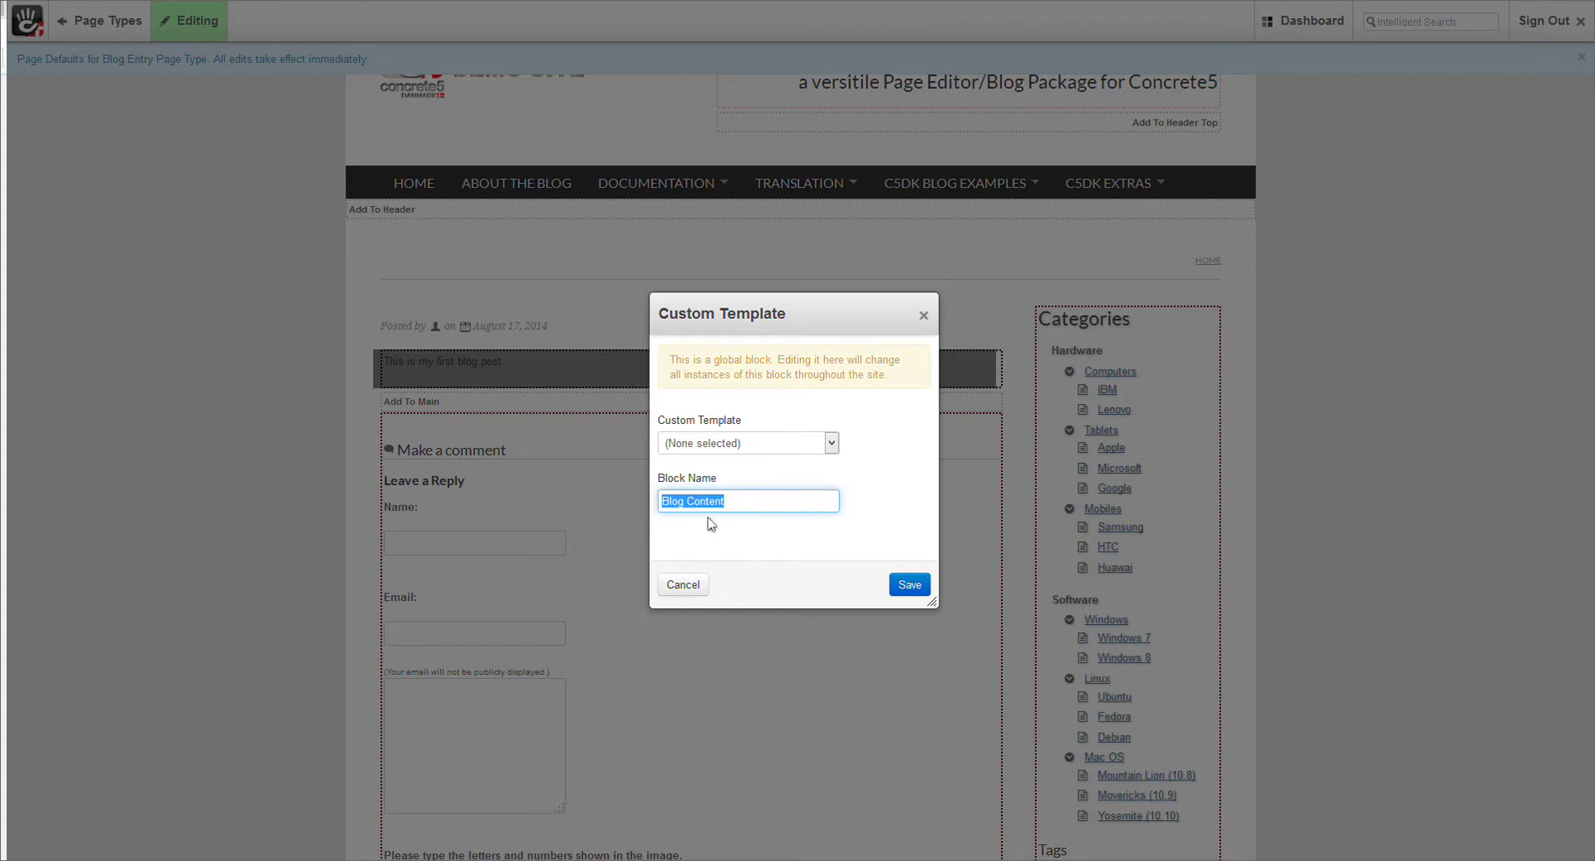
click(686, 587)
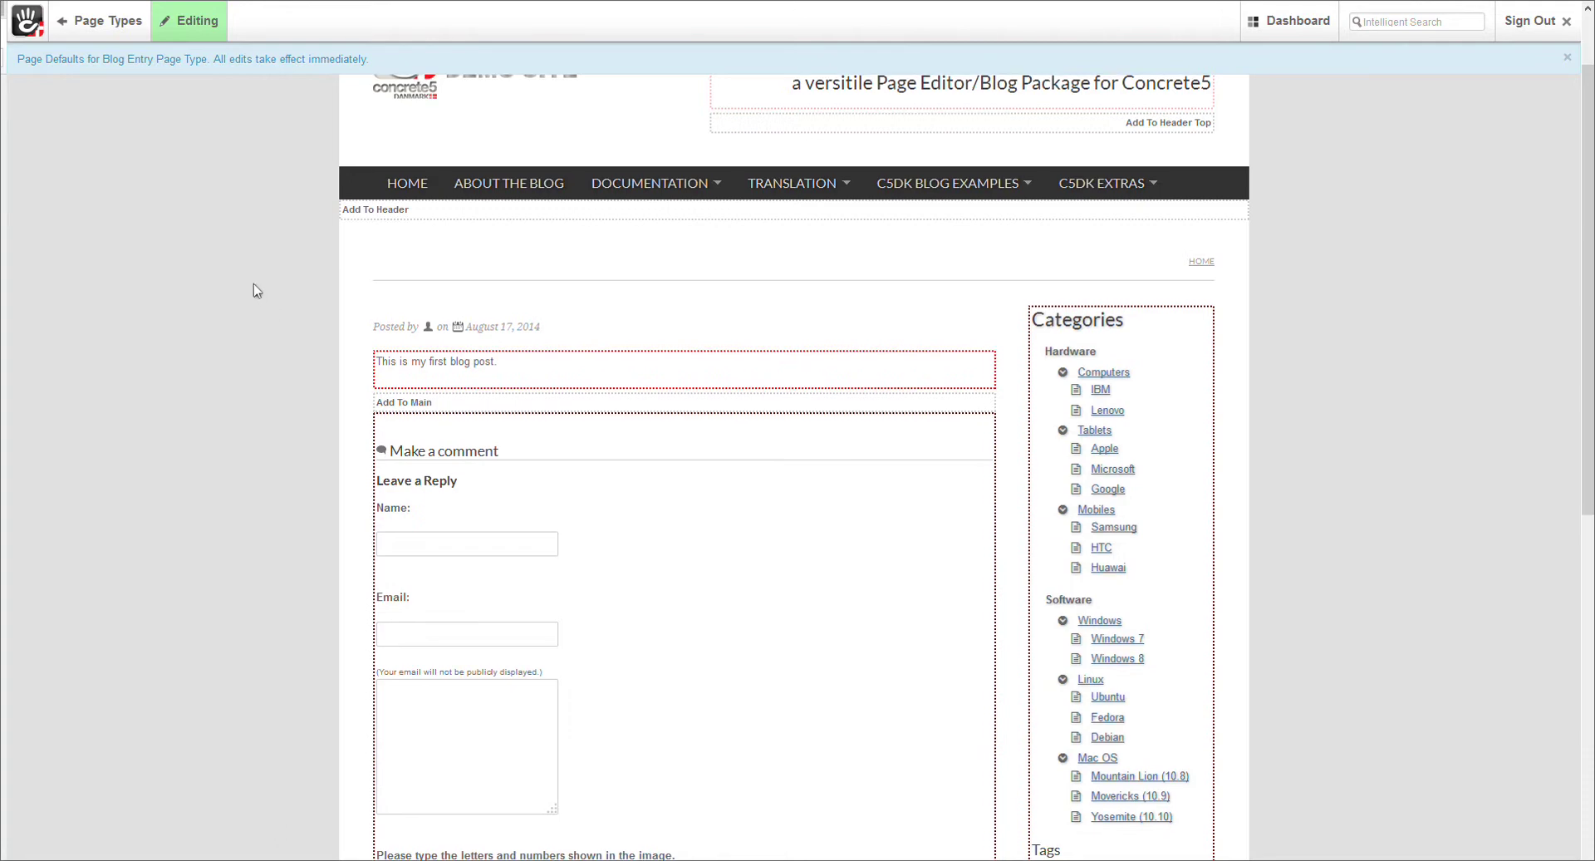
Publish the edits to the Blog Entry page defaults without a version comment
scroll(252, 283, up, 1)
click(196, 30)
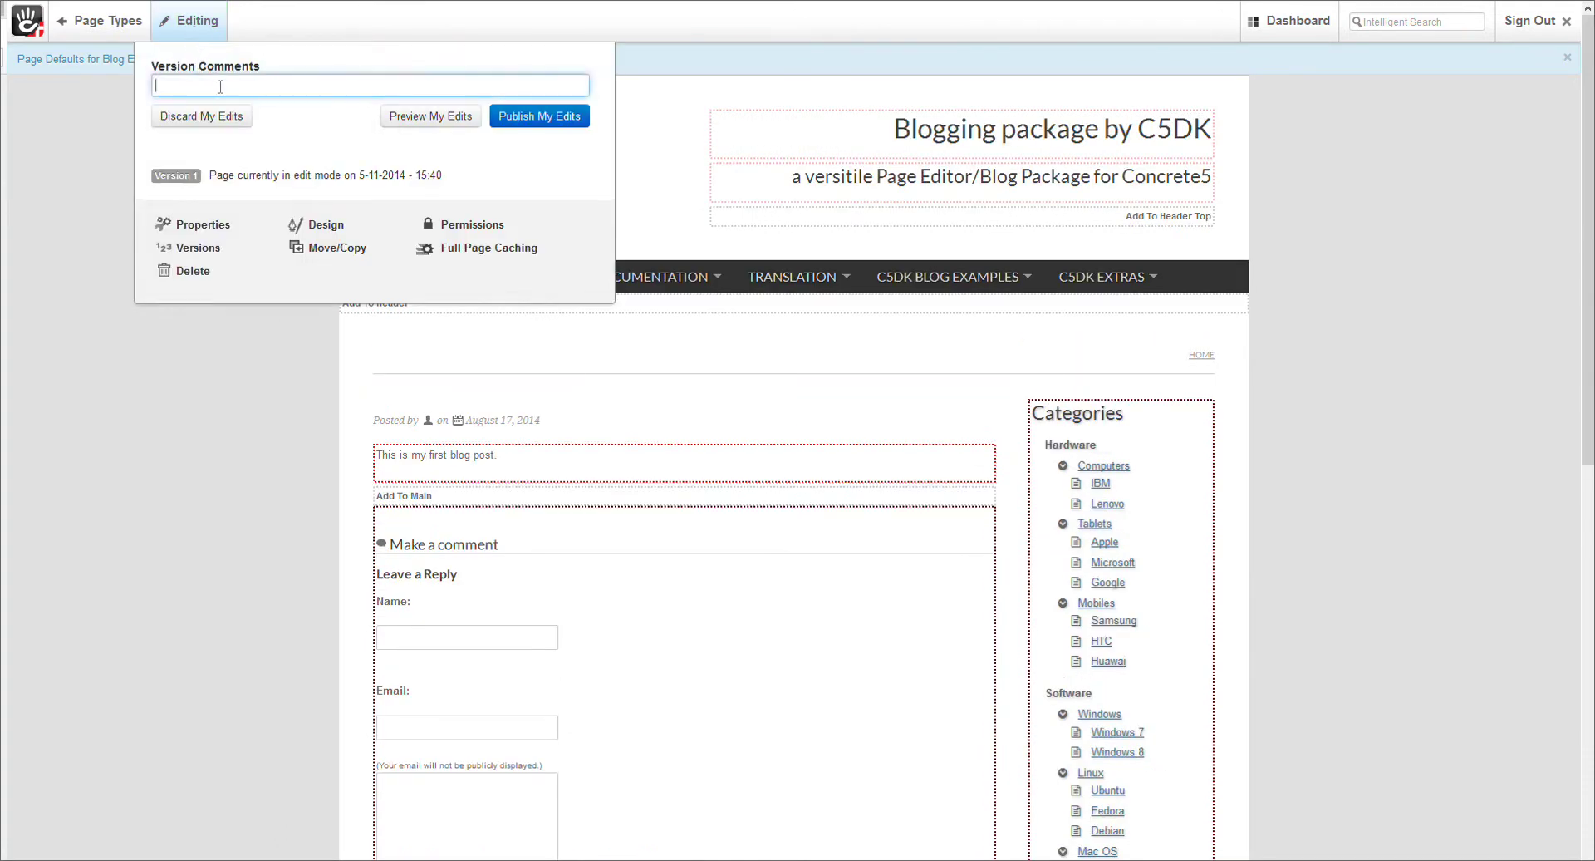
click(532, 119)
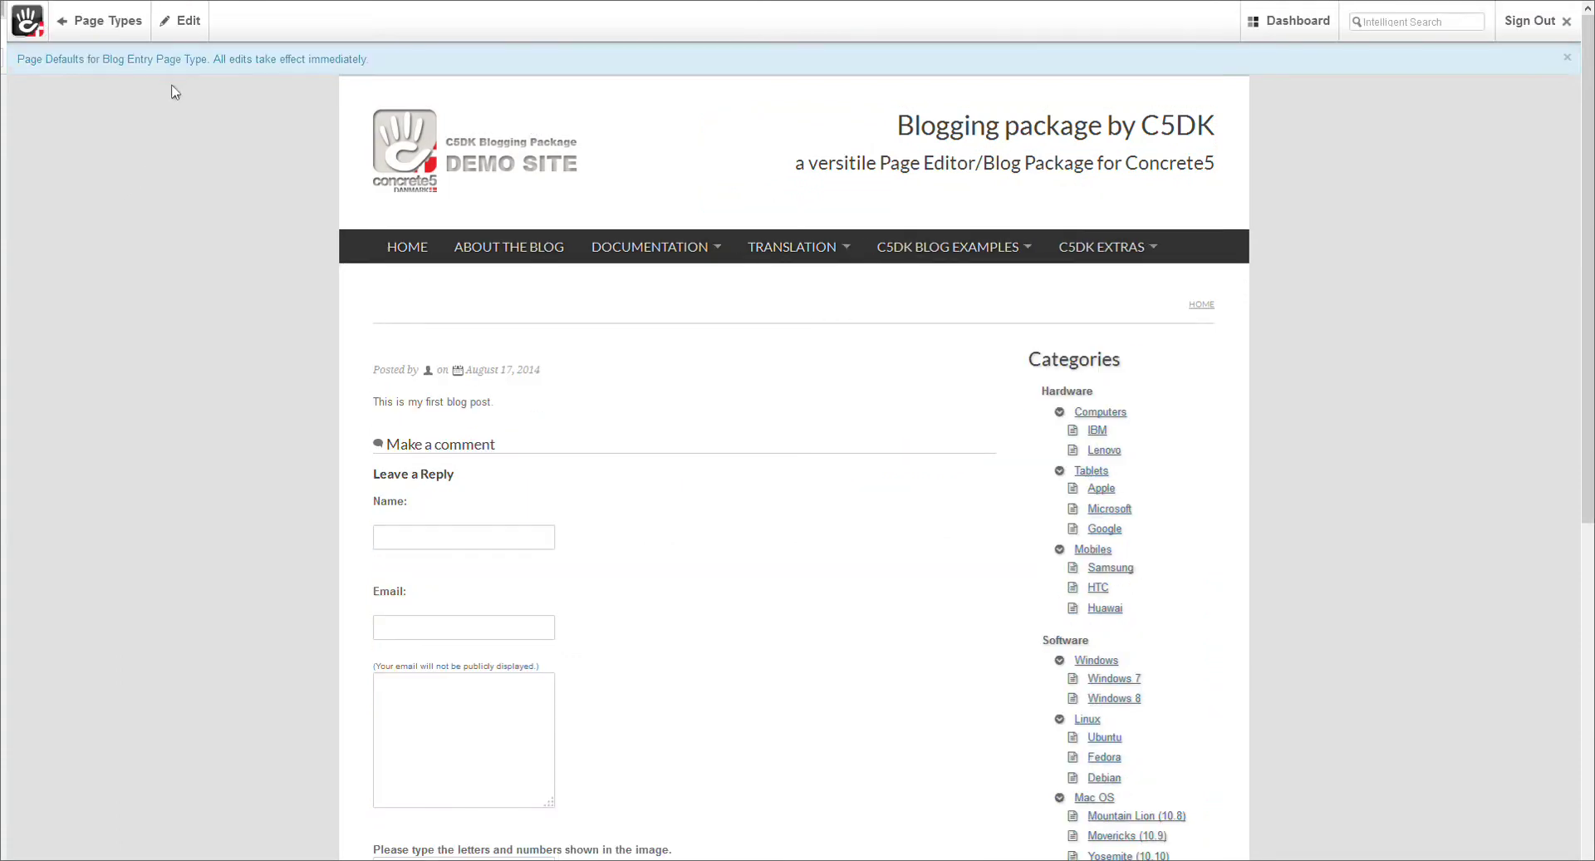
Open the page properties of the Blog Entry page type defaults
click(176, 33)
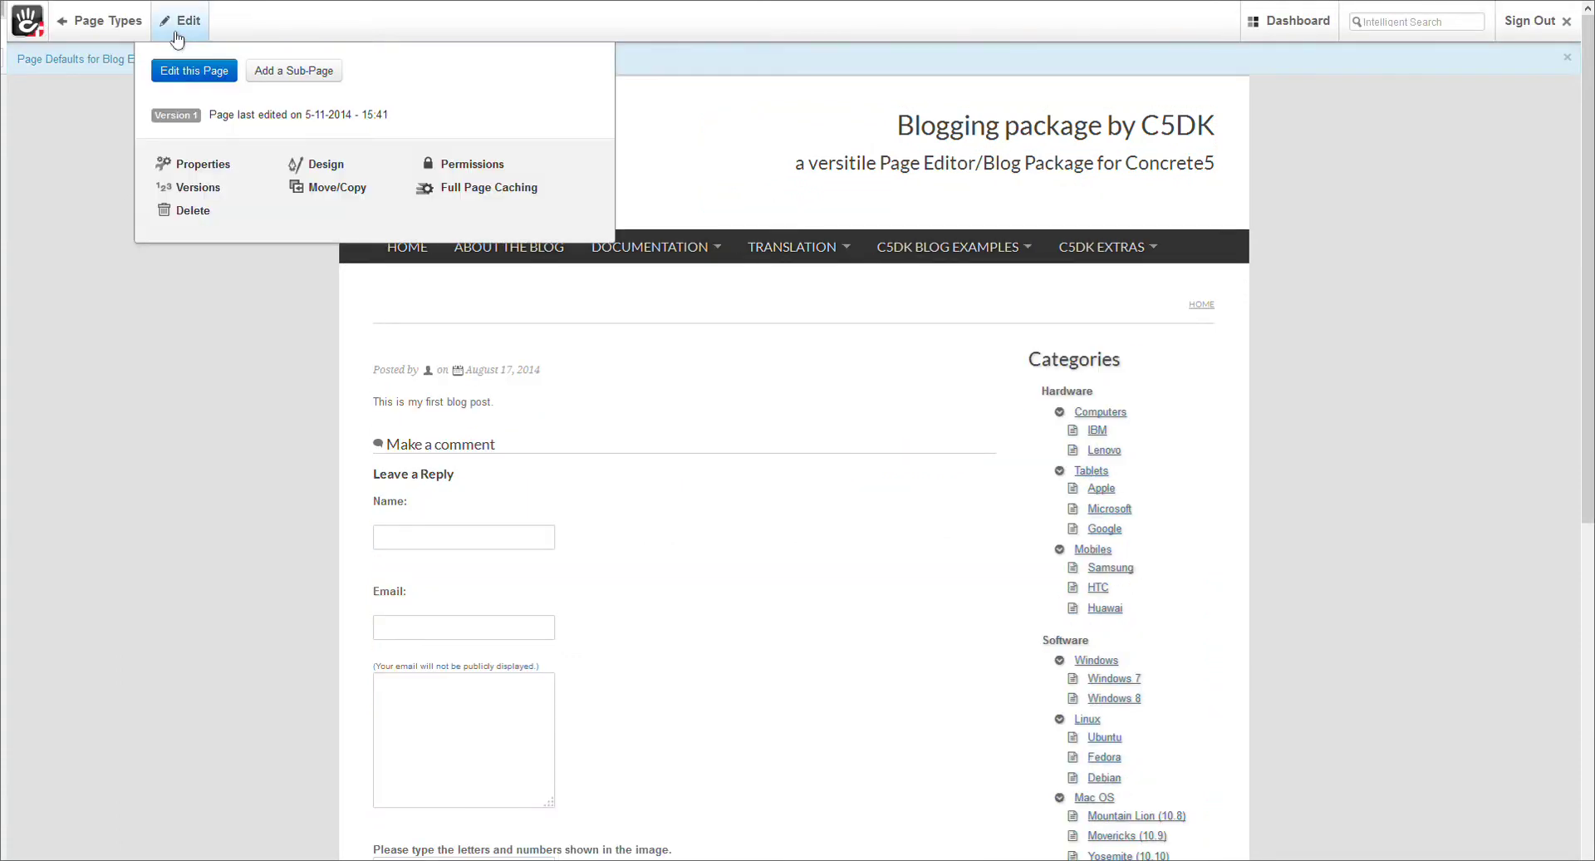
click(189, 163)
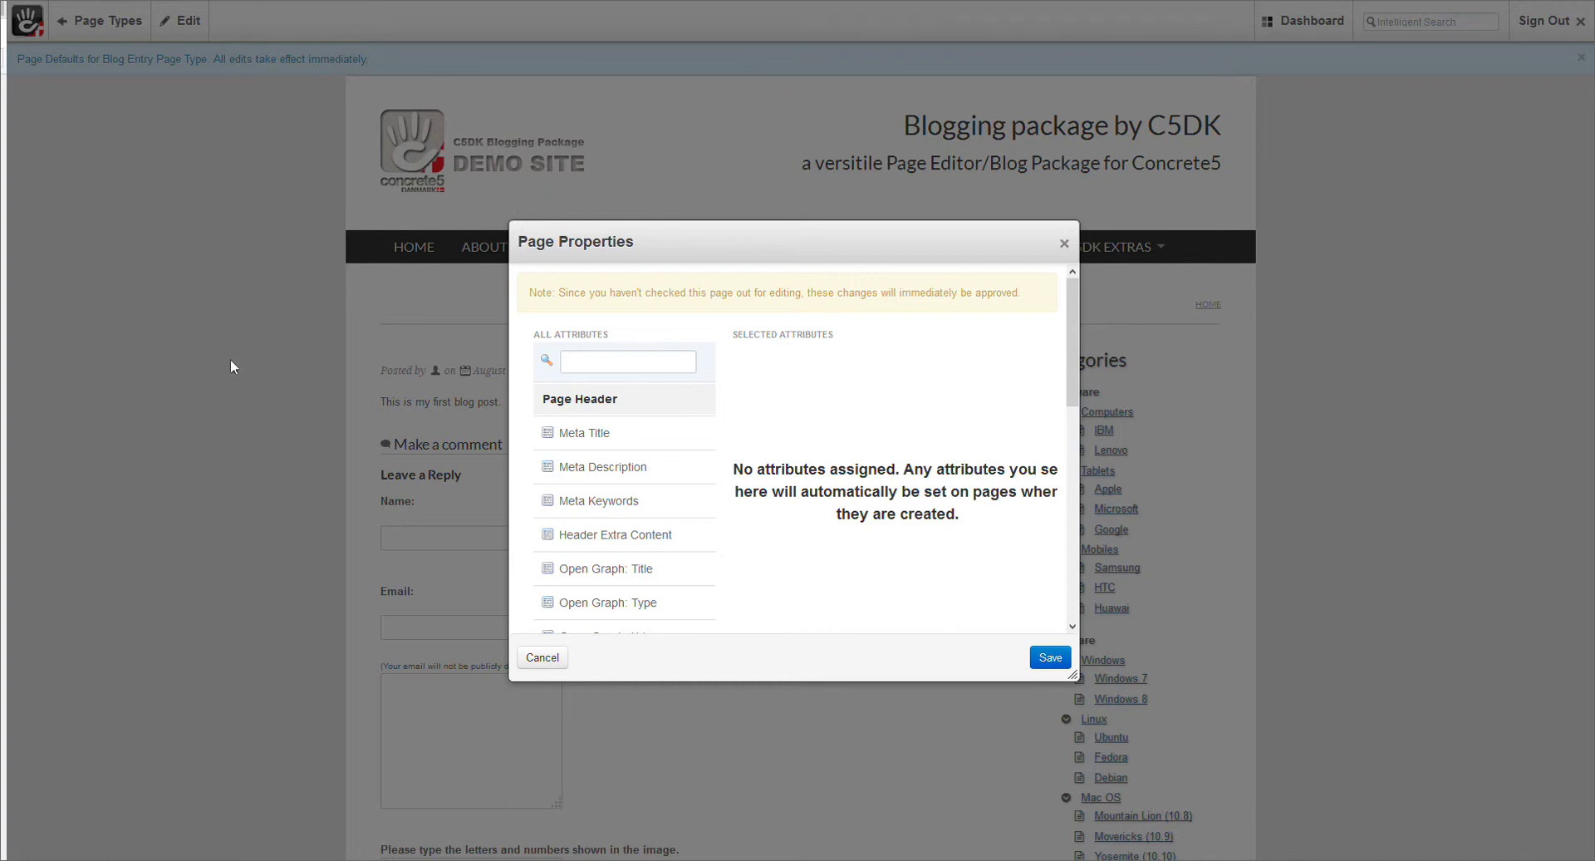
scroll(806, 367, down, 5)
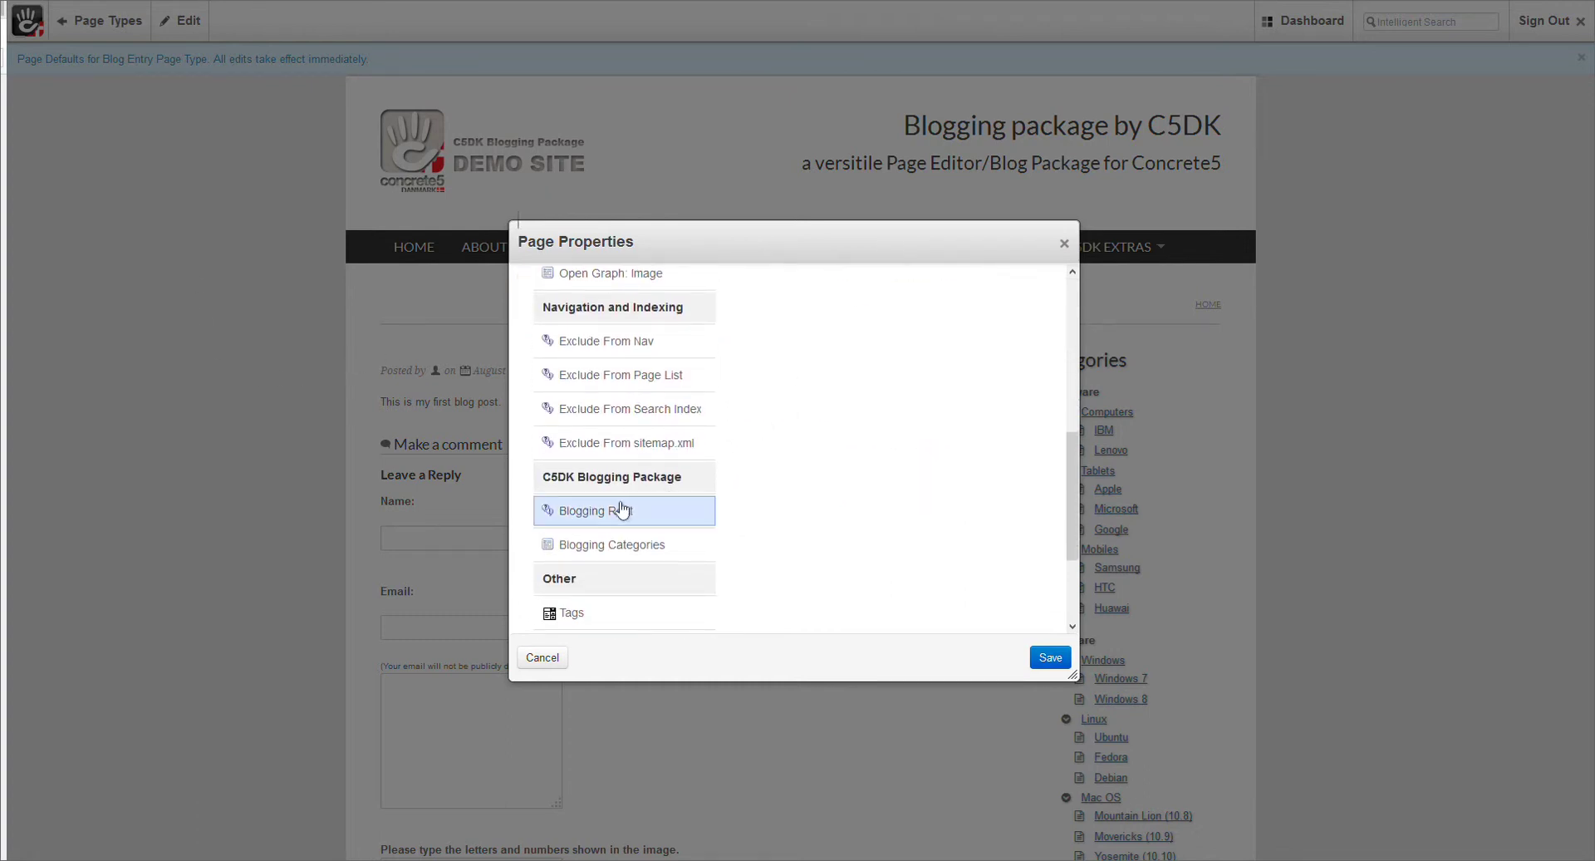
click(661, 516)
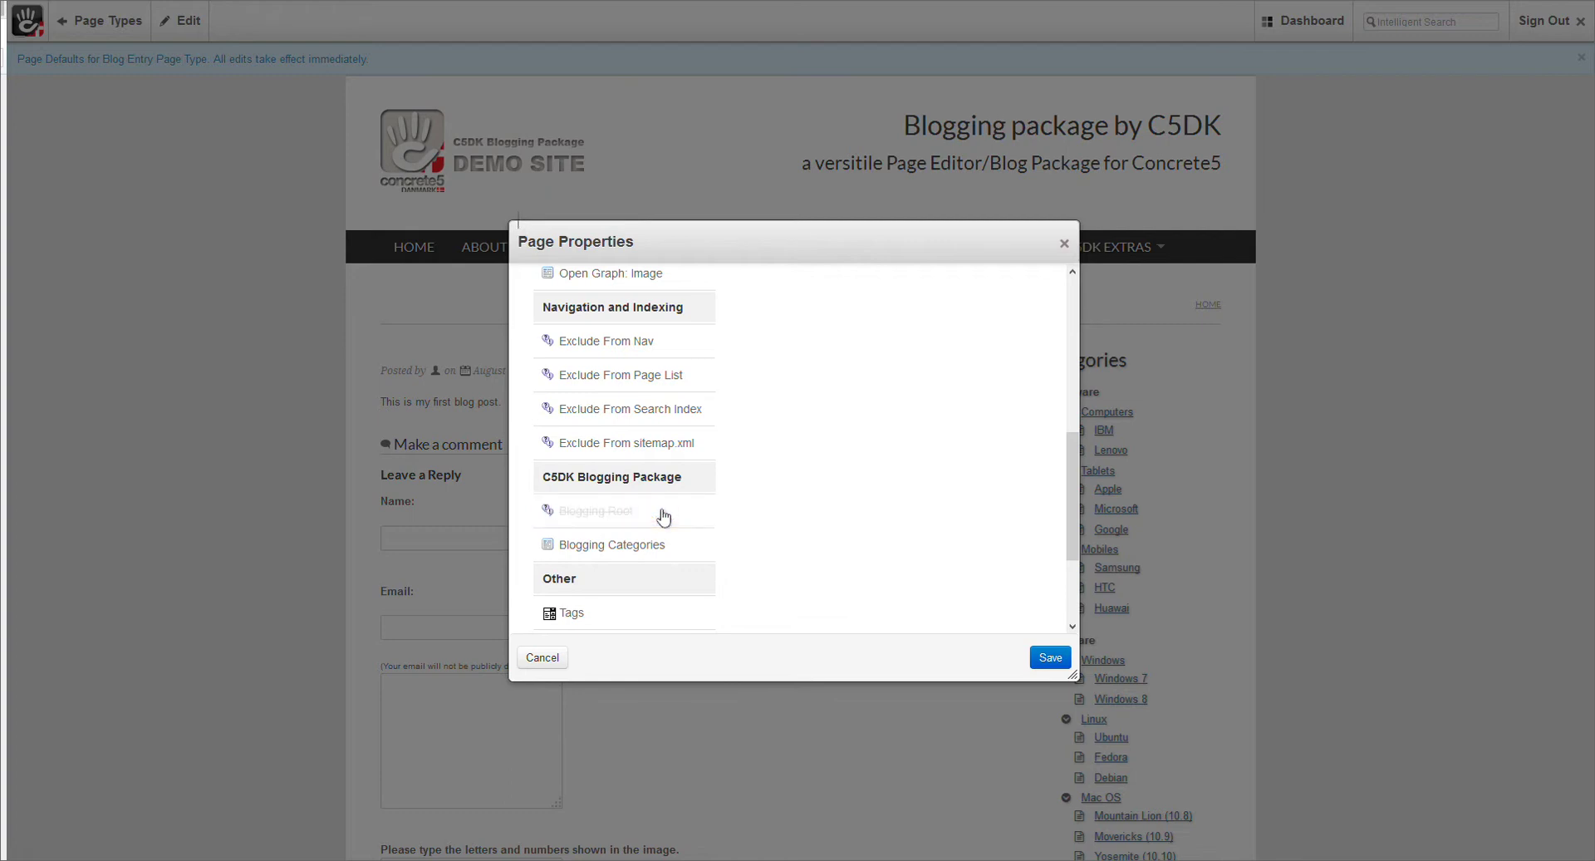
scroll(962, 463, up, 5)
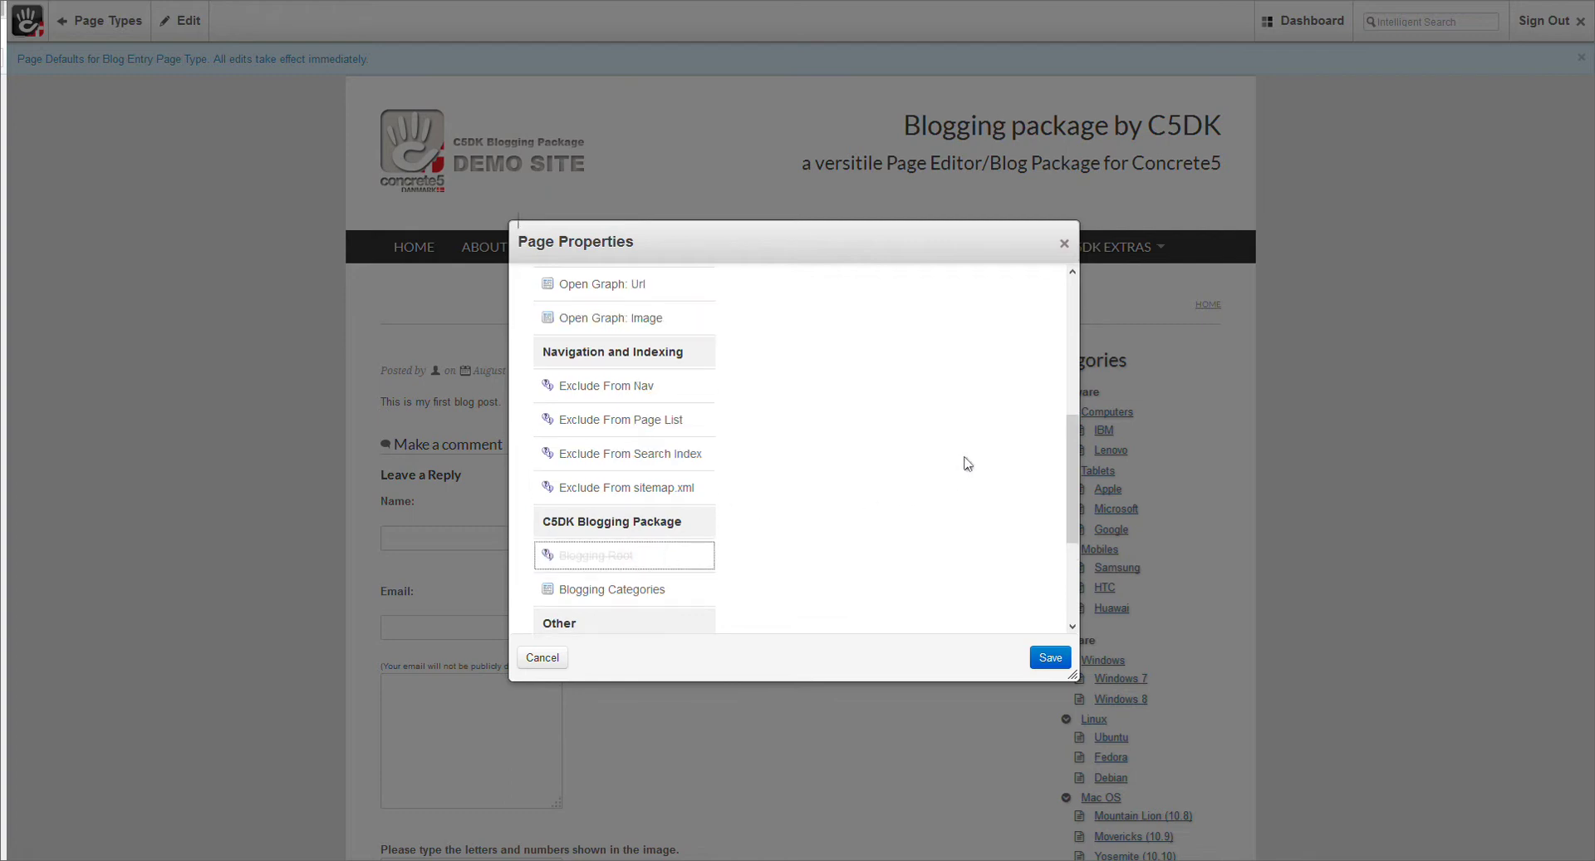
click(1022, 284)
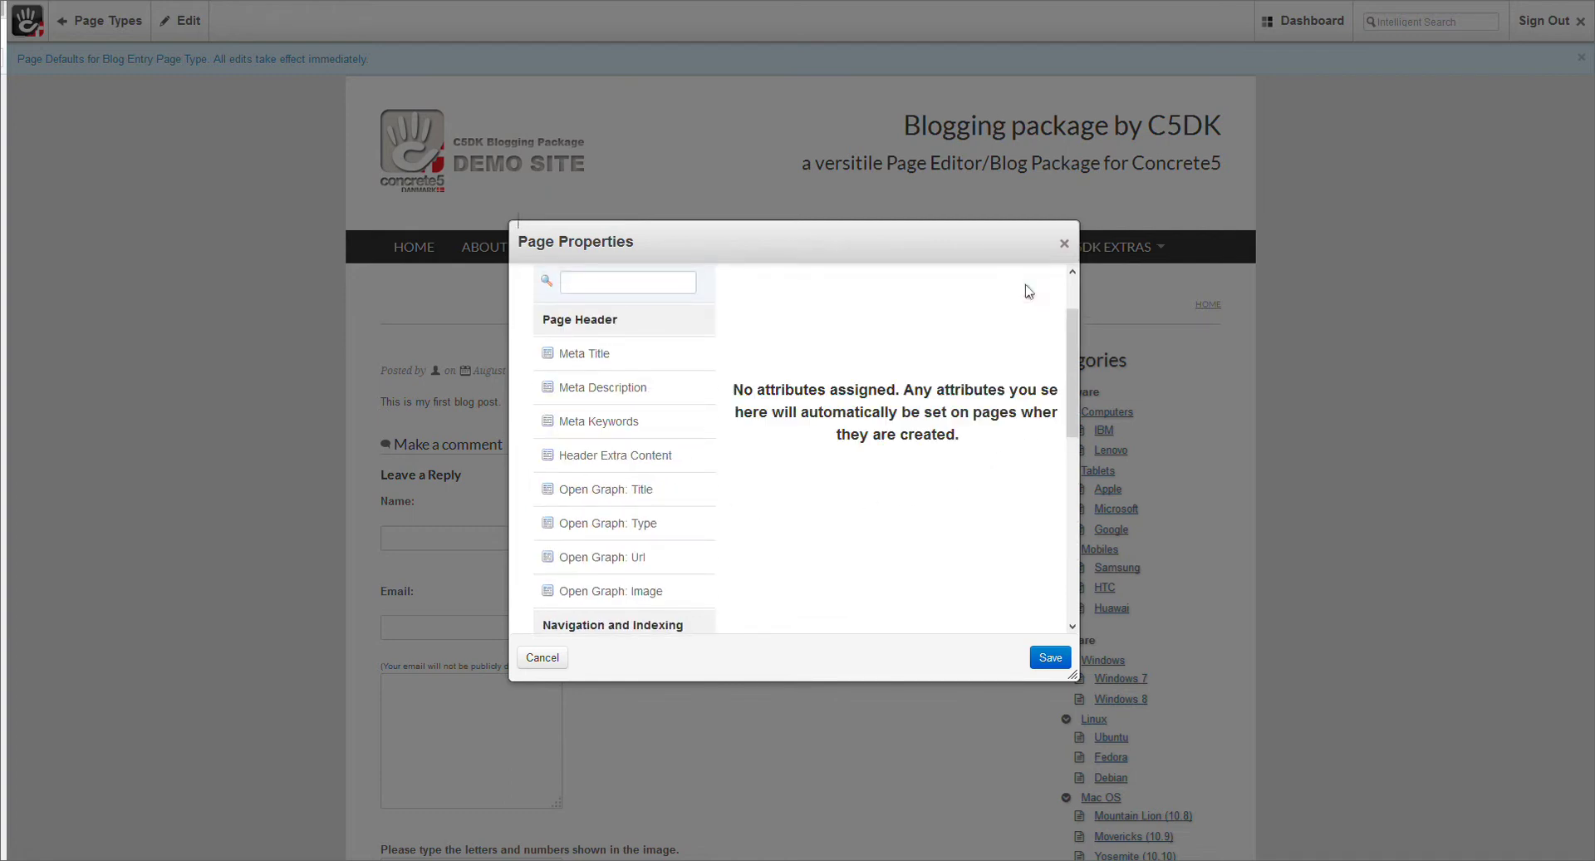
Assign the Exclude From Nav attribute to the Blog Entry page defaults, set it to Yes, and save the page properties
scroll(773, 403, down, 3)
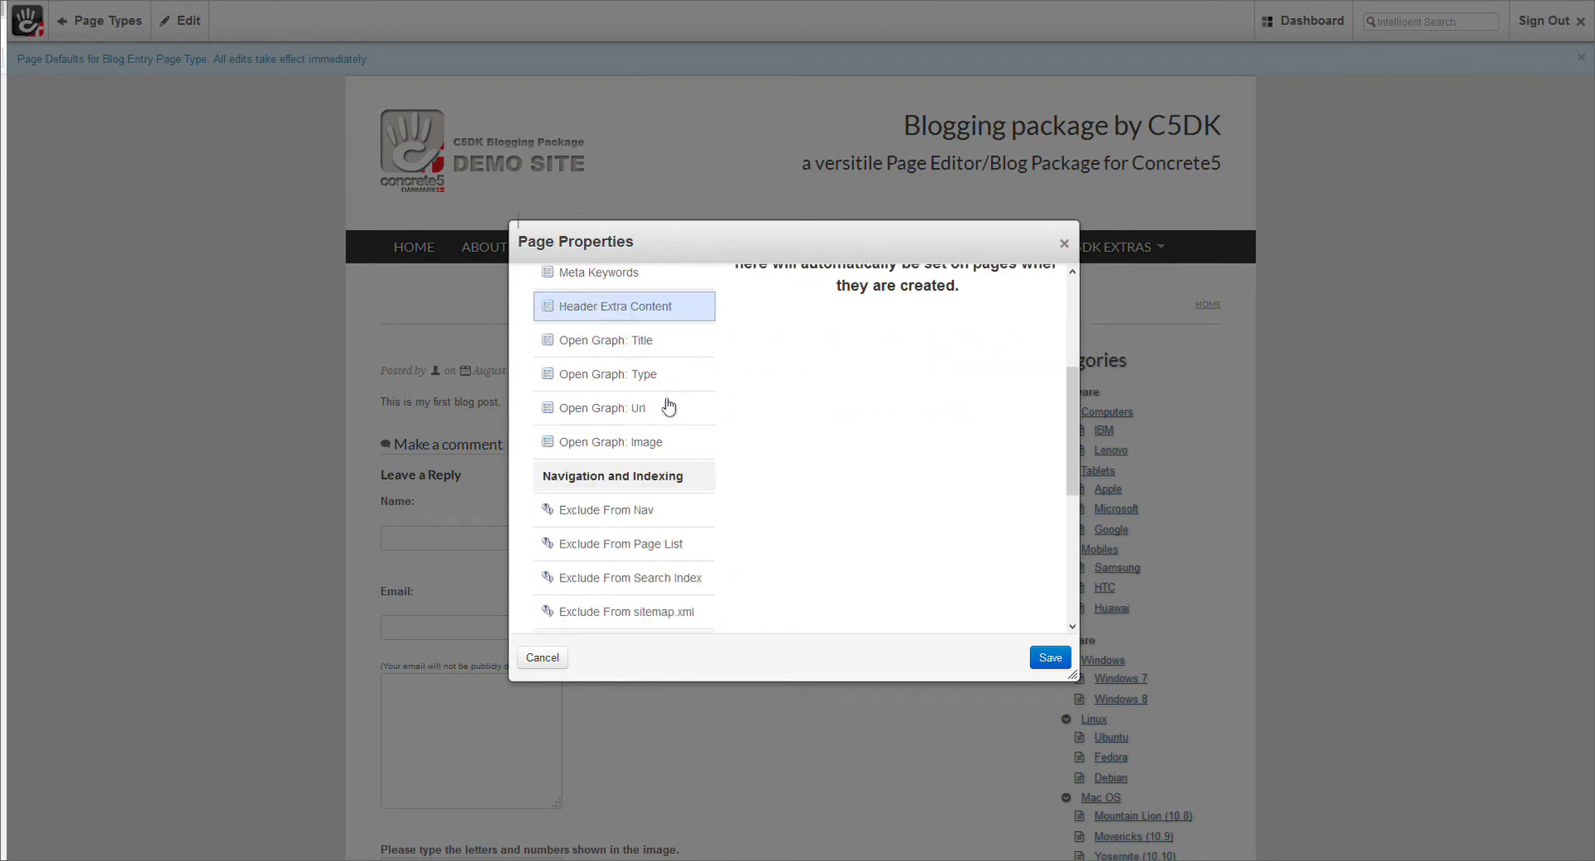
click(640, 506)
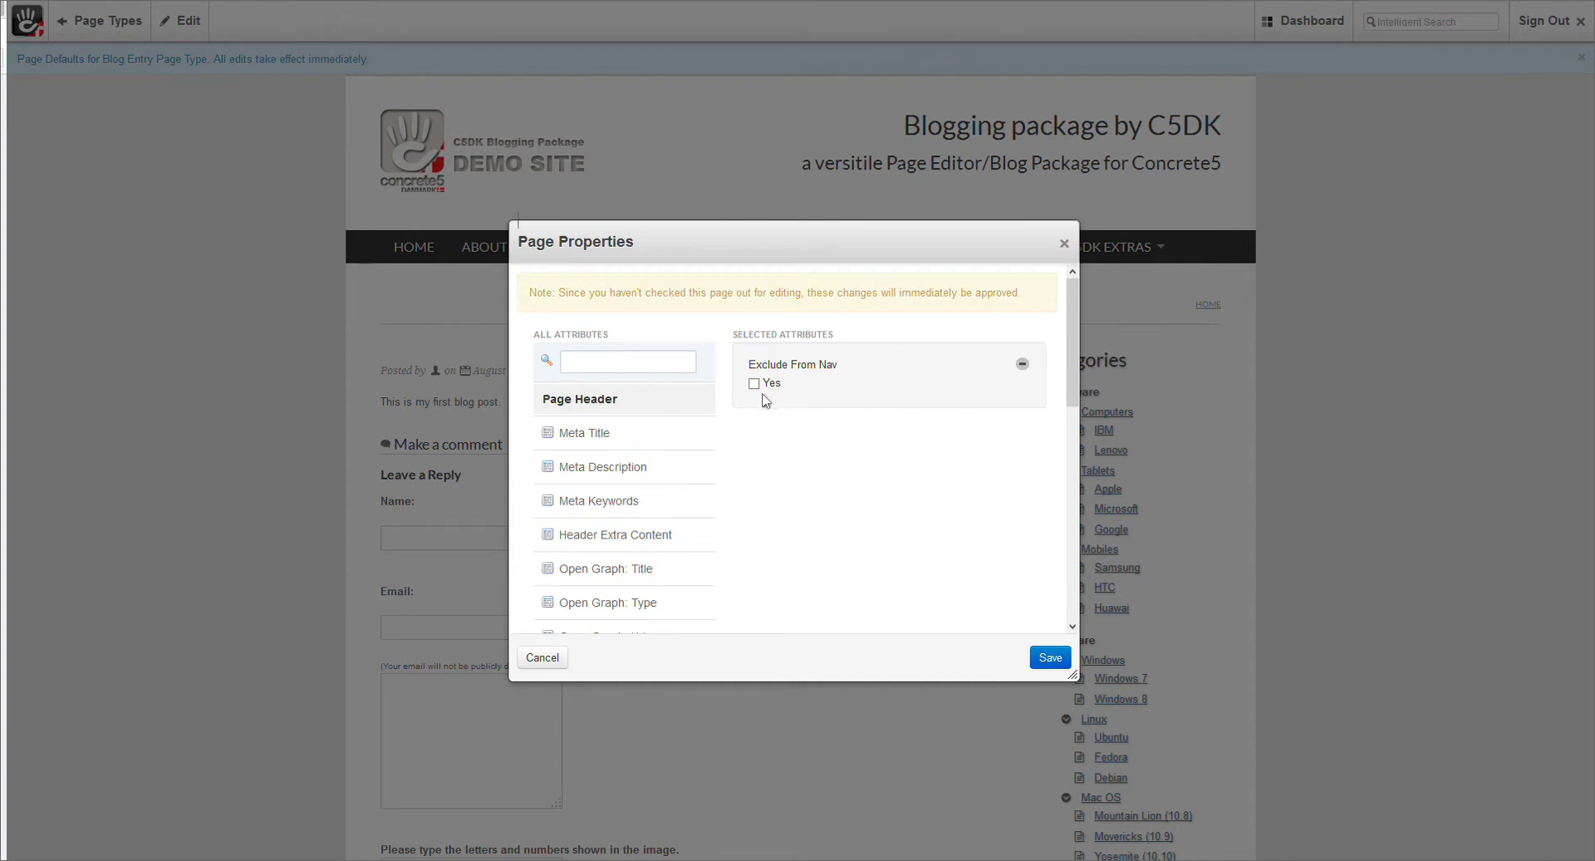
click(755, 383)
scroll(883, 490, down, 1)
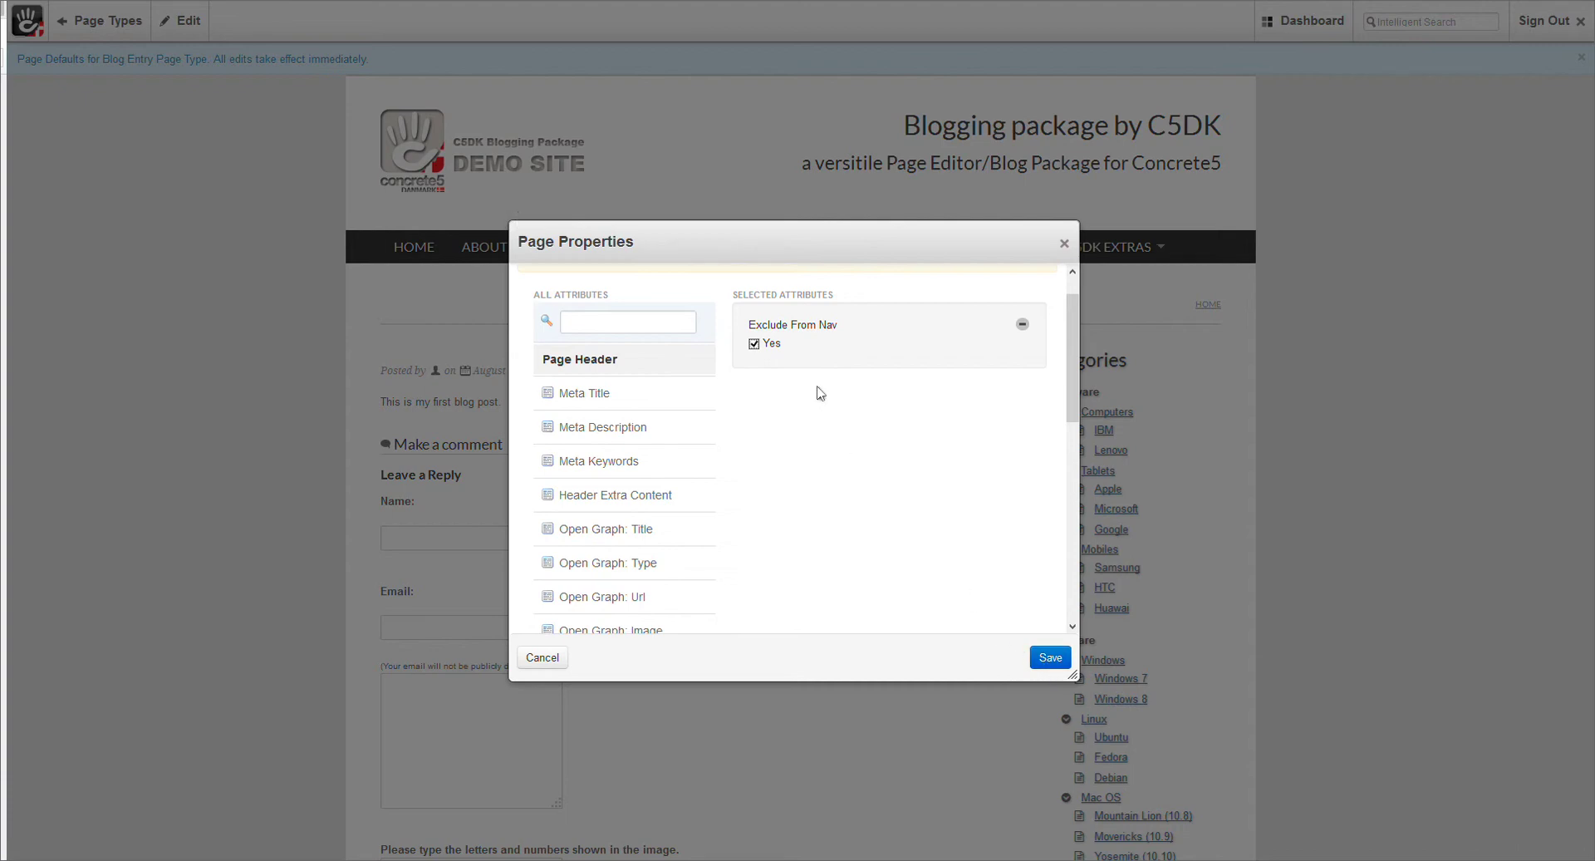
click(1050, 663)
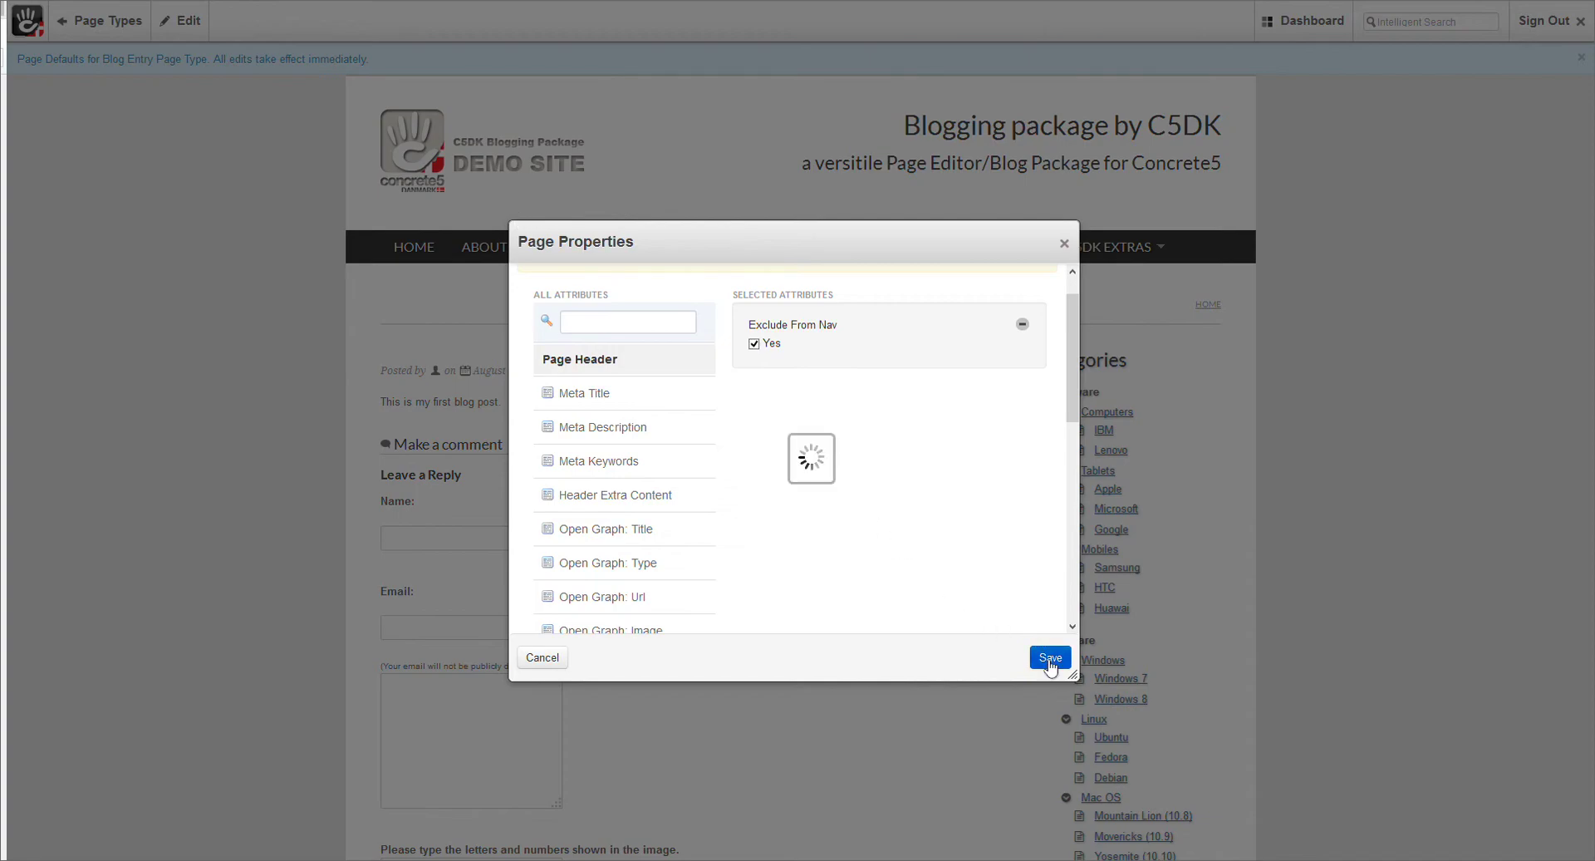